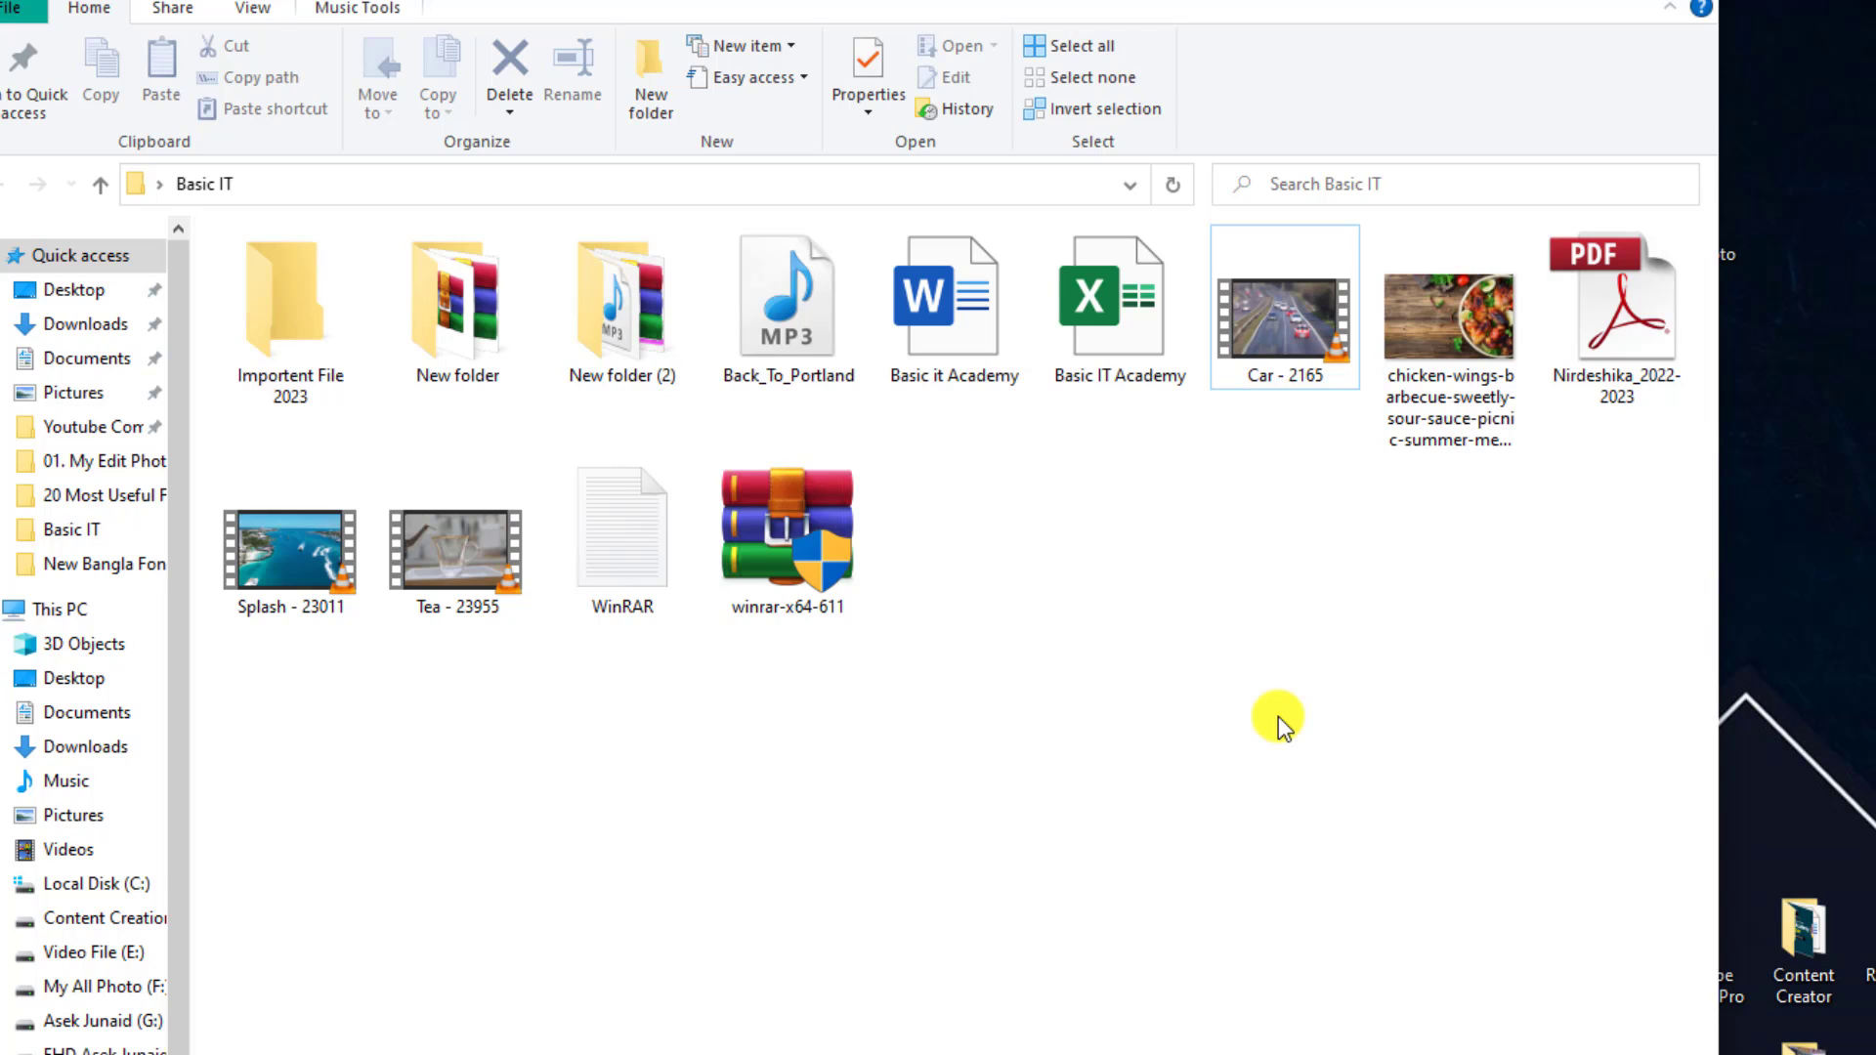
Zip the Car - 2165 video into a compressed folder, keeping the default name Car - 2165
{"action": "mouse_move", "coordinate": [1288, 335]}
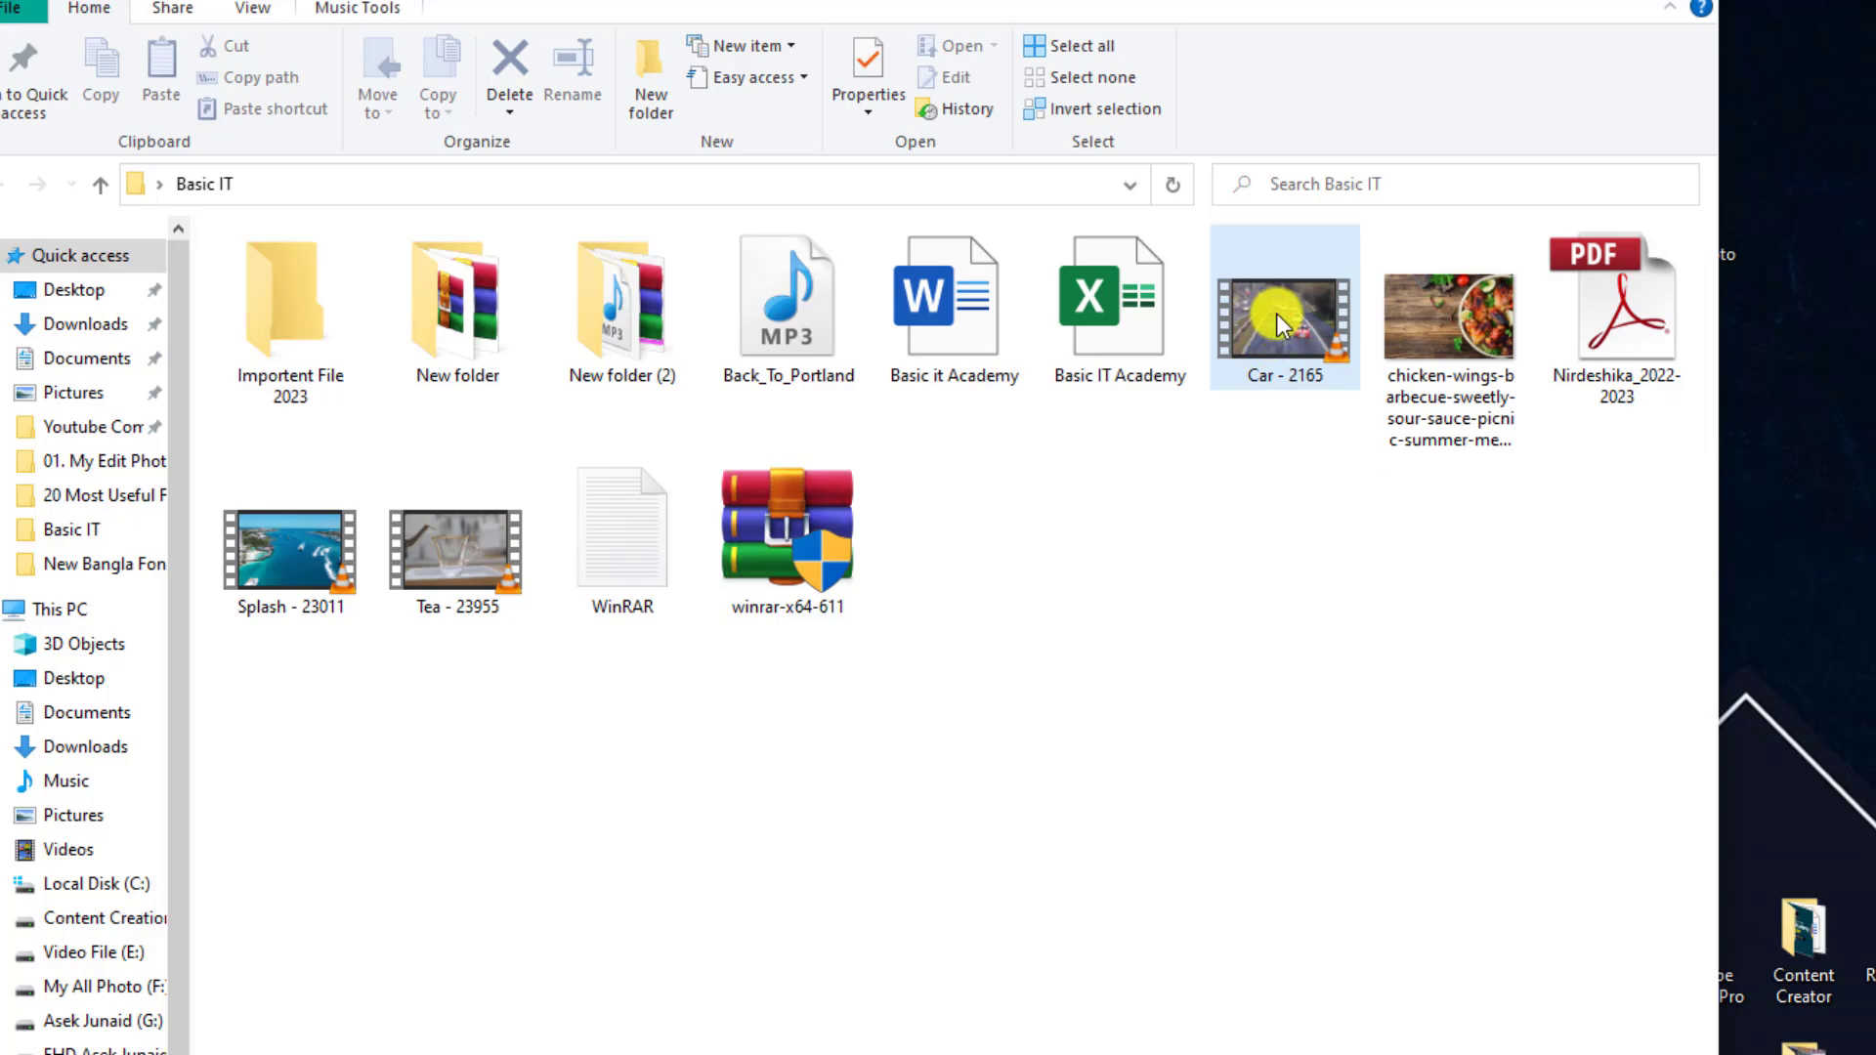
{"action": "right_click", "coordinate": [1278, 312]}
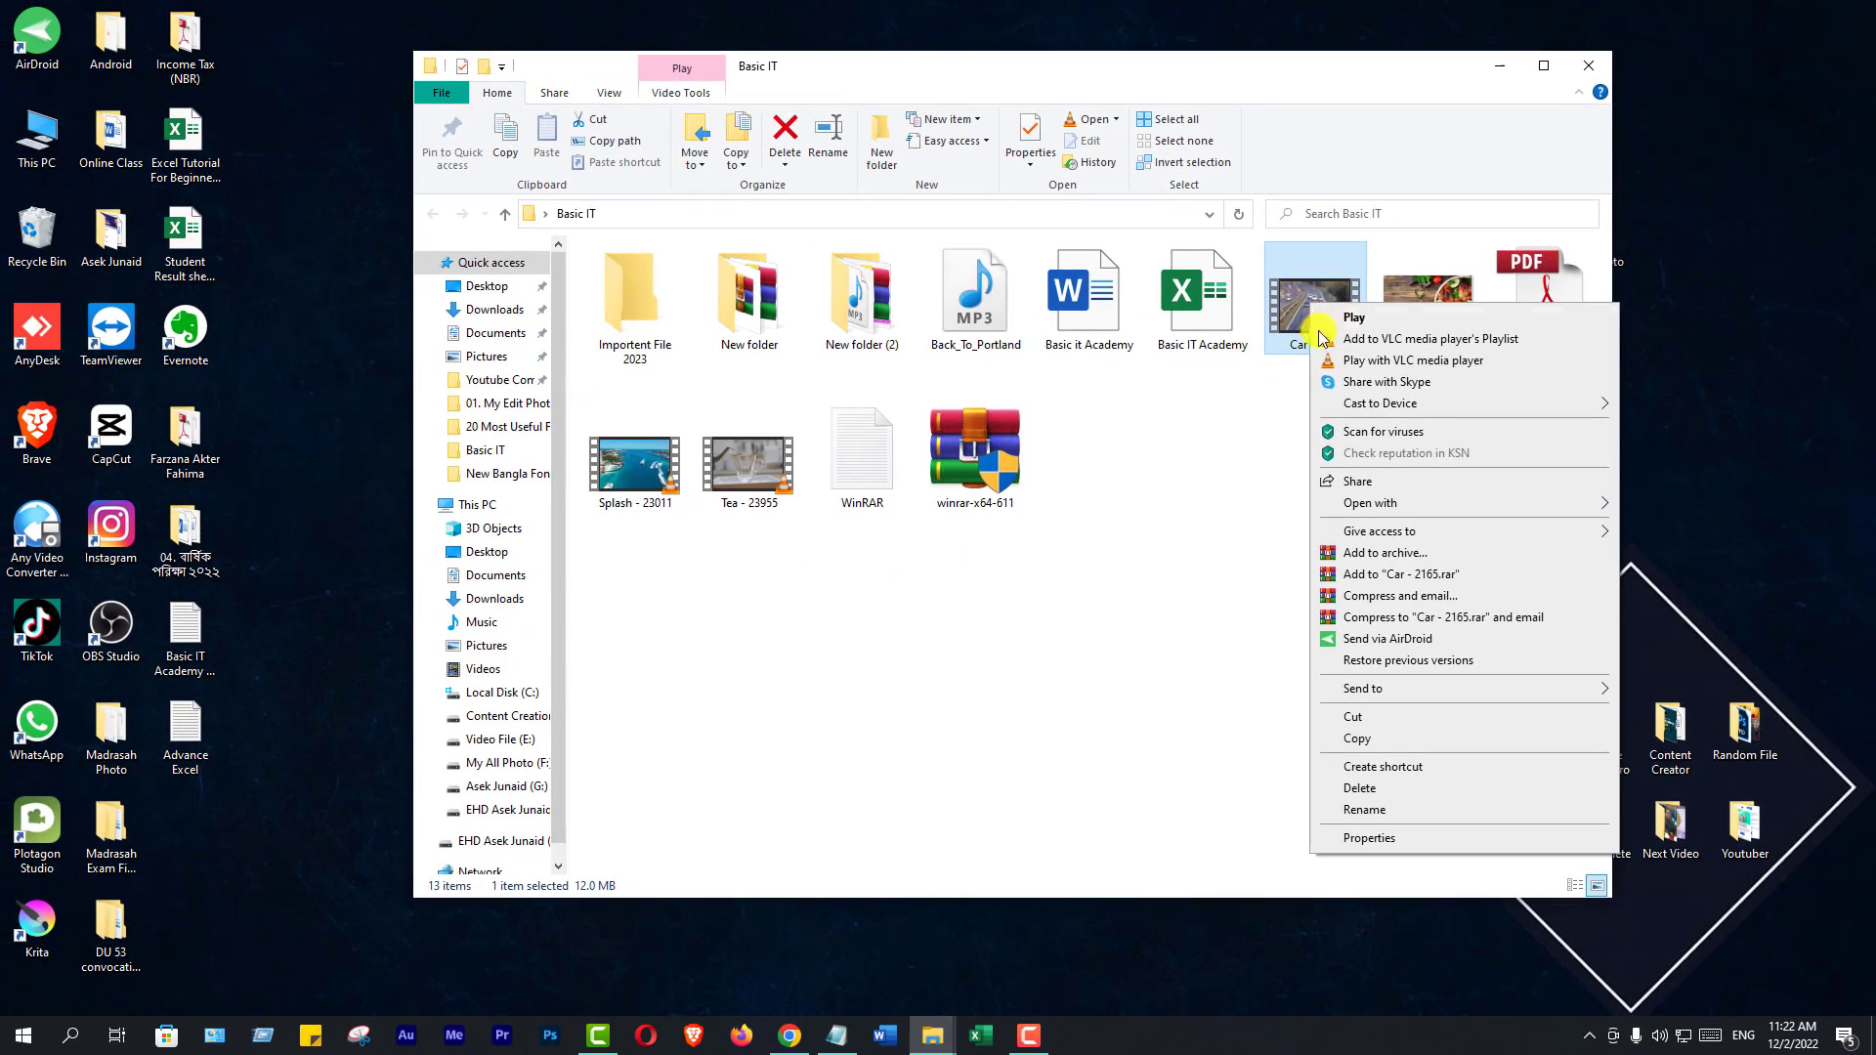
{"action": "mouse_move", "coordinate": [1410, 696]}
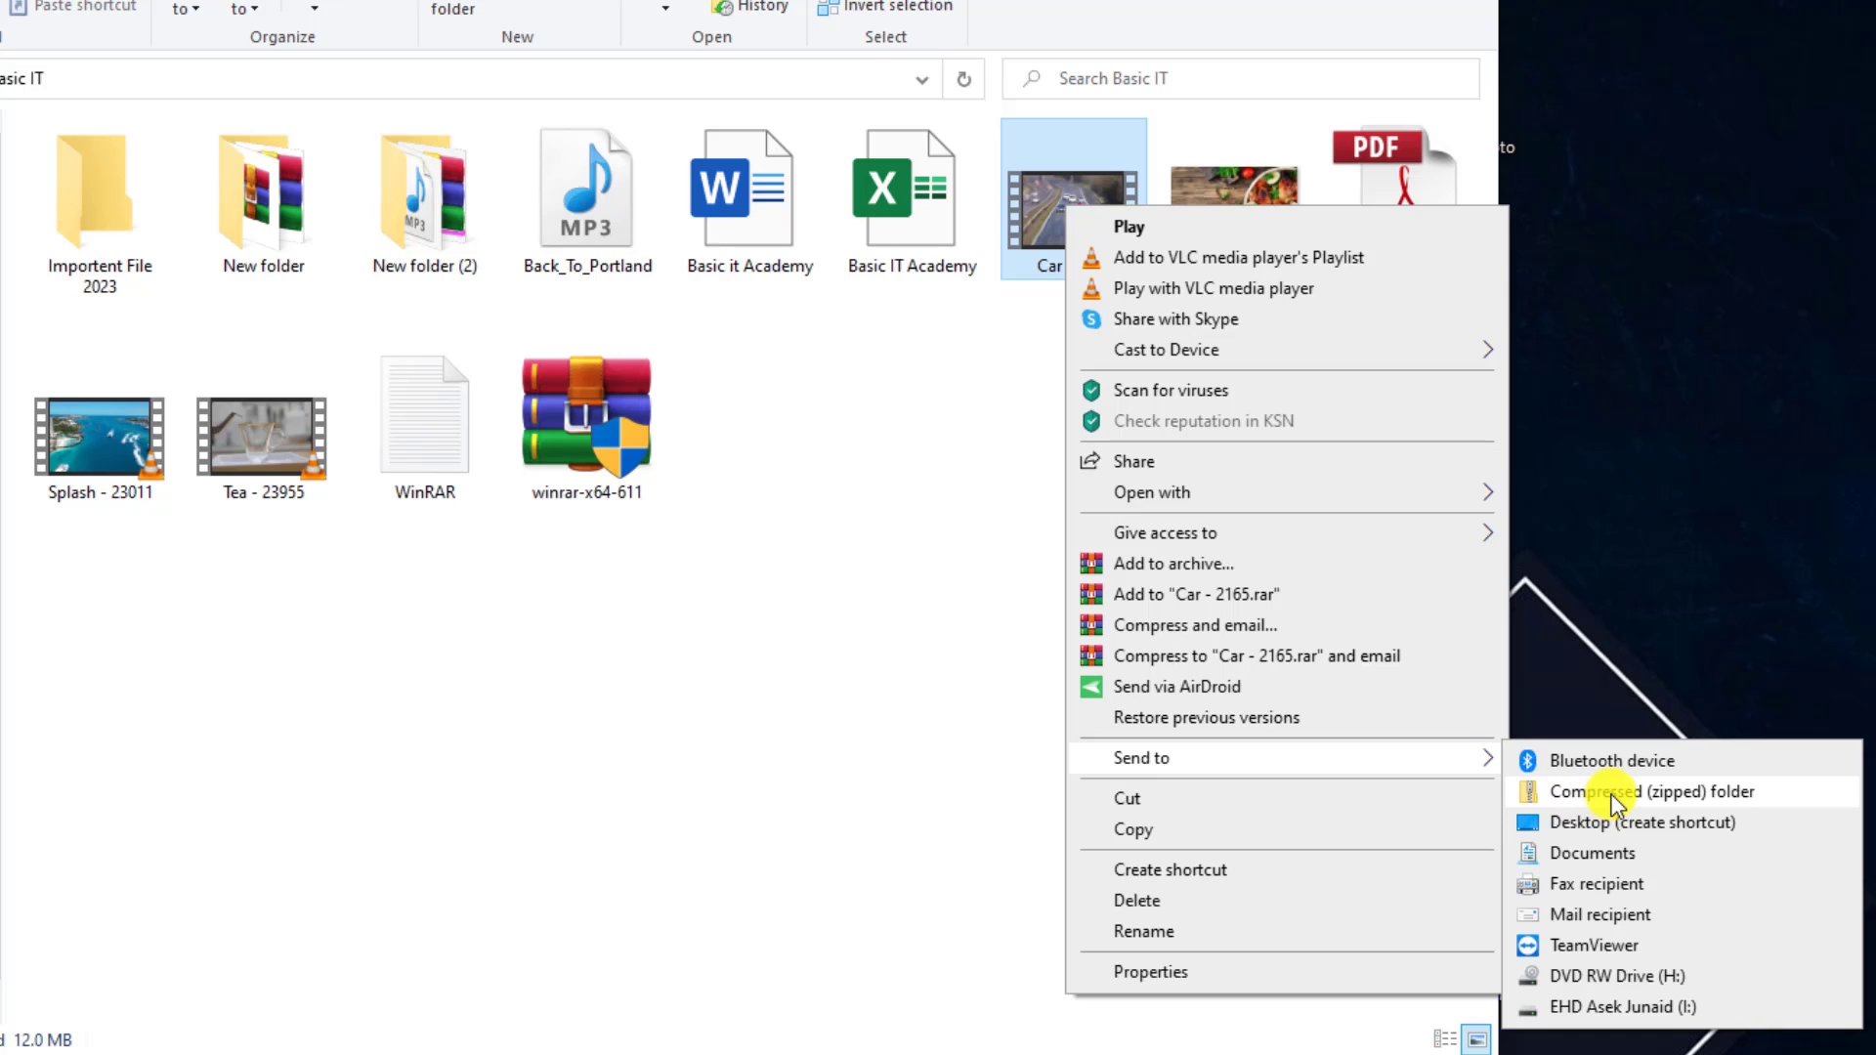
{"action": "left_click", "coordinate": [1611, 793]}
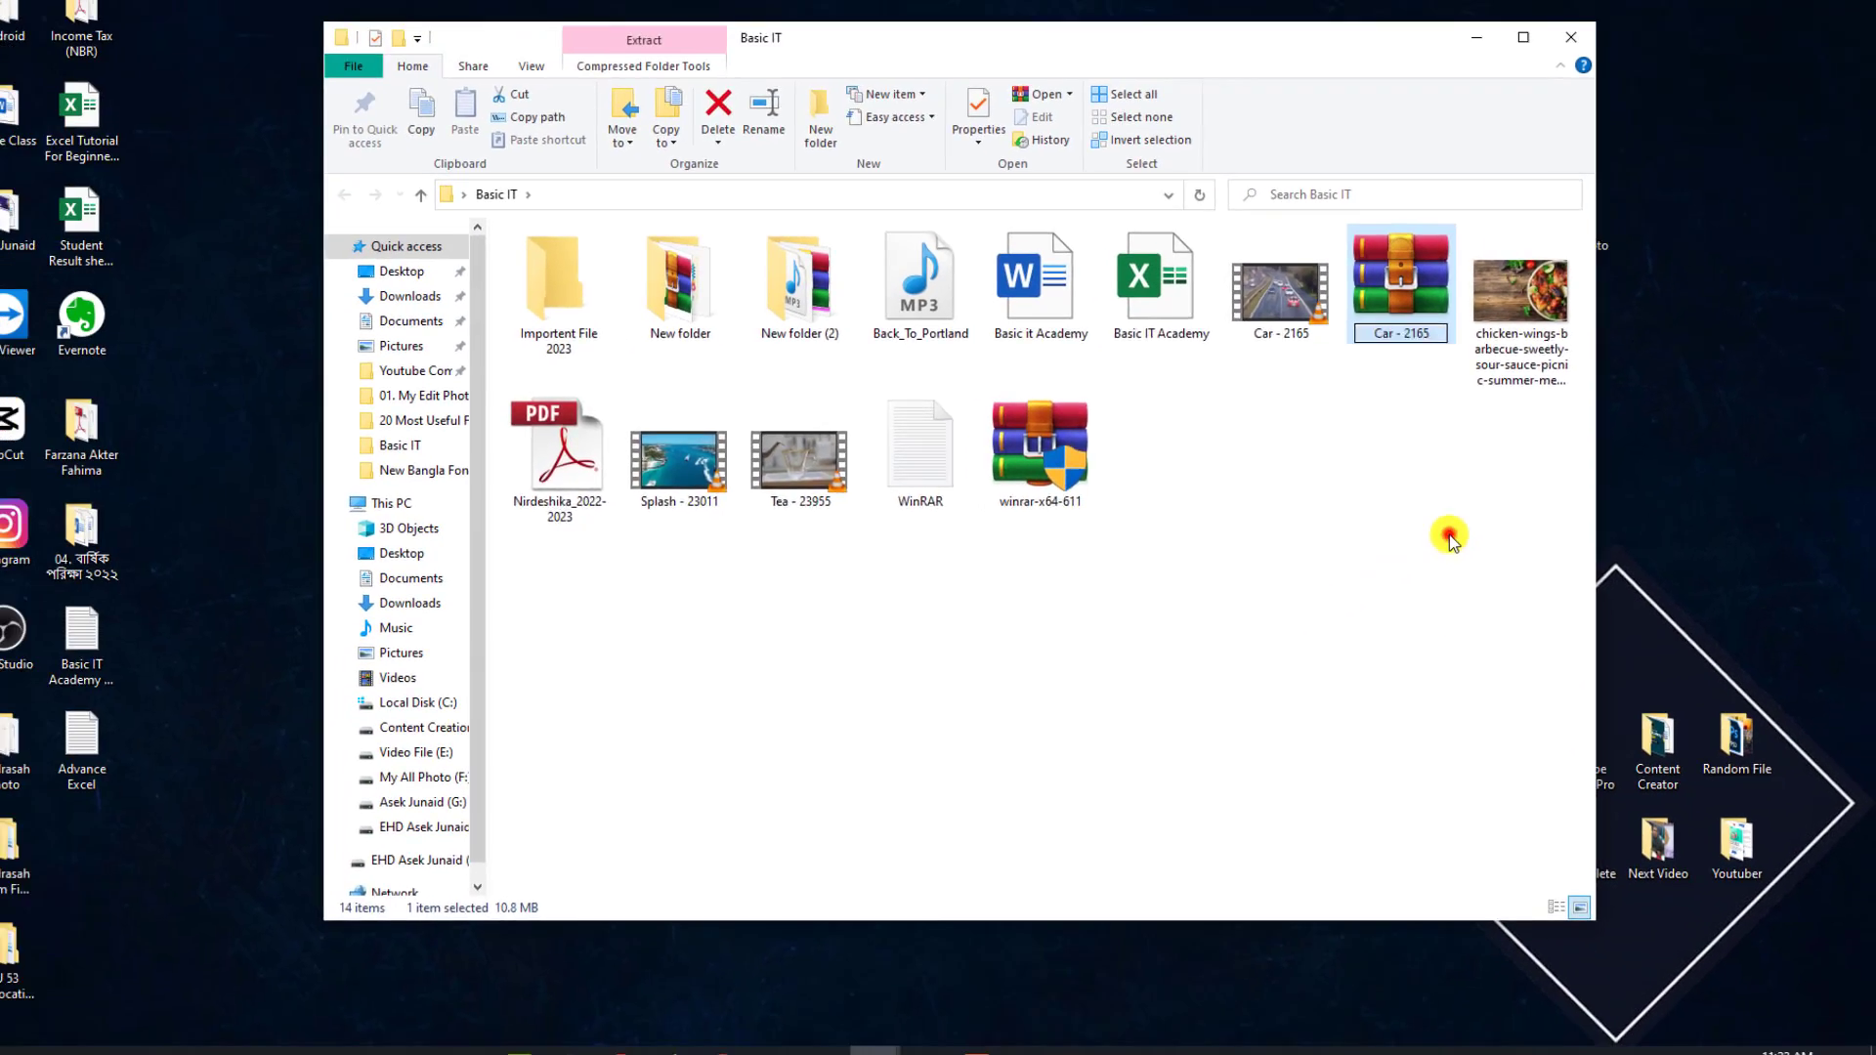
{"action": "left_click", "coordinate": [1308, 535]}
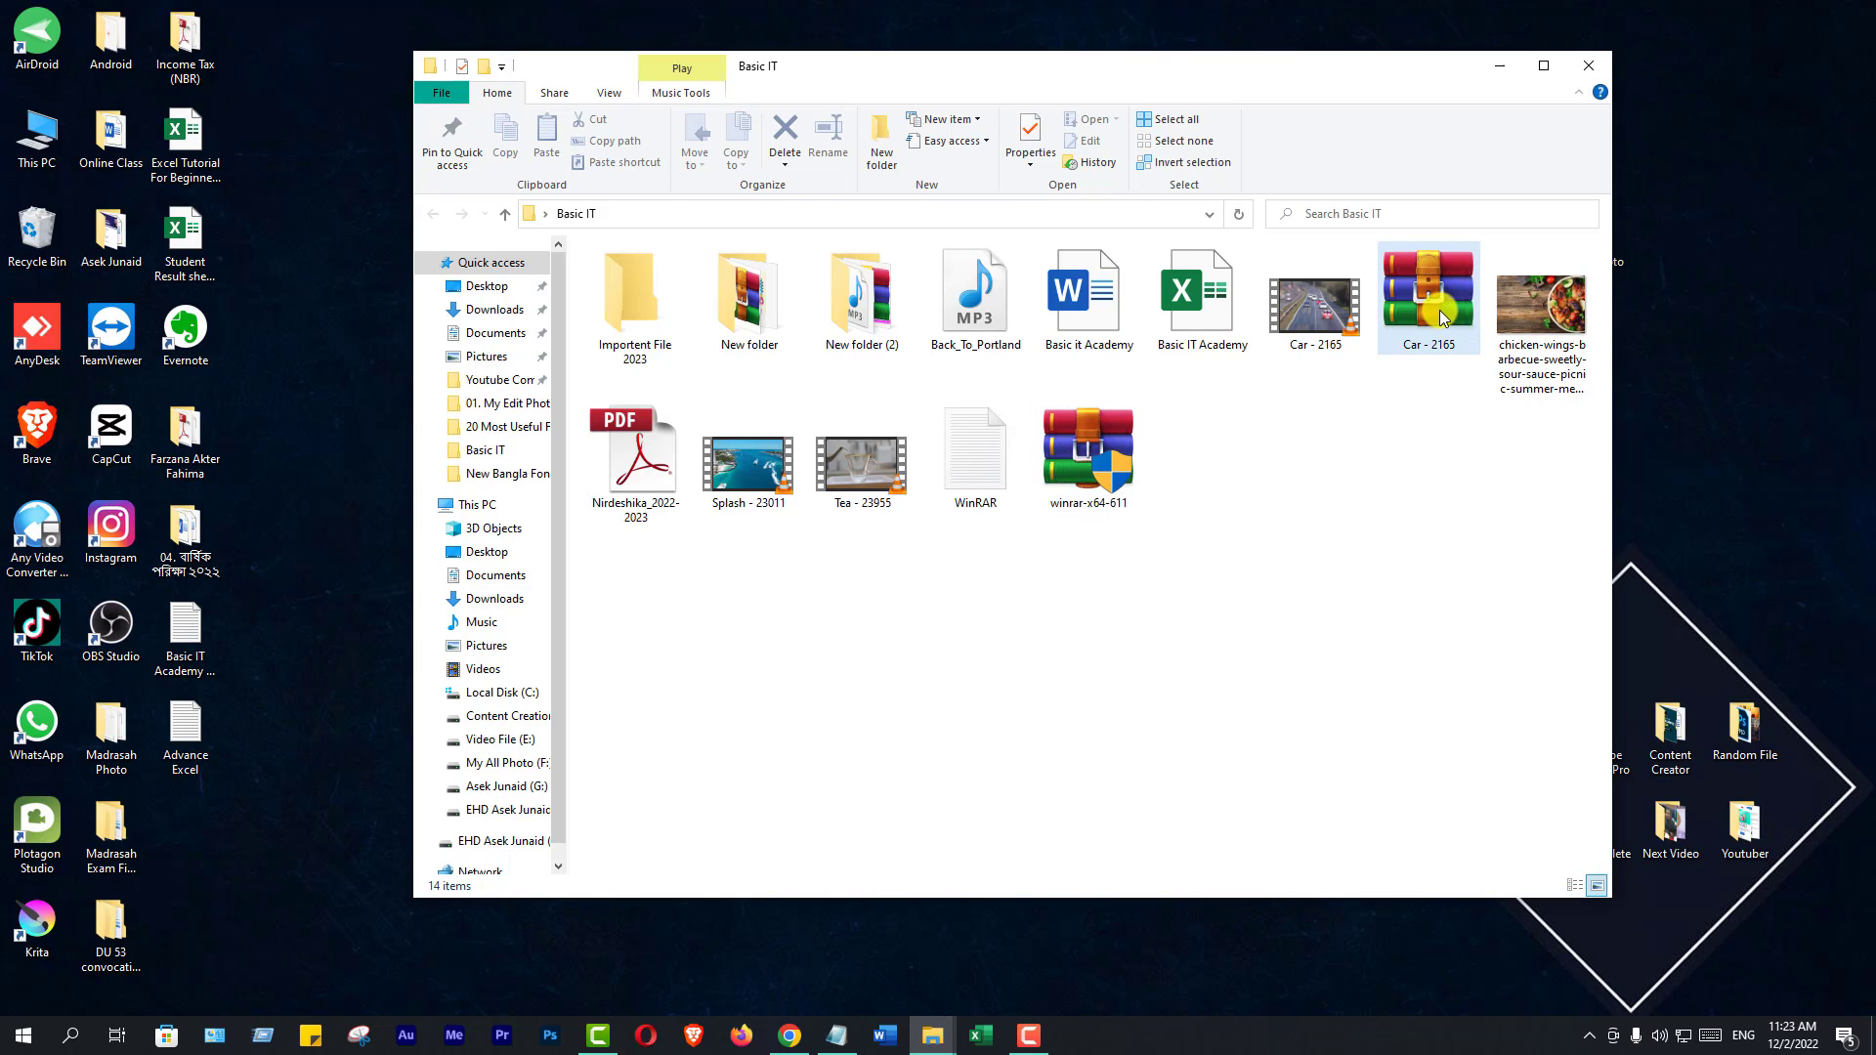
{"action": "left_click", "coordinate": [751, 317]}
{"action": "double_click", "coordinate": [750, 317]}
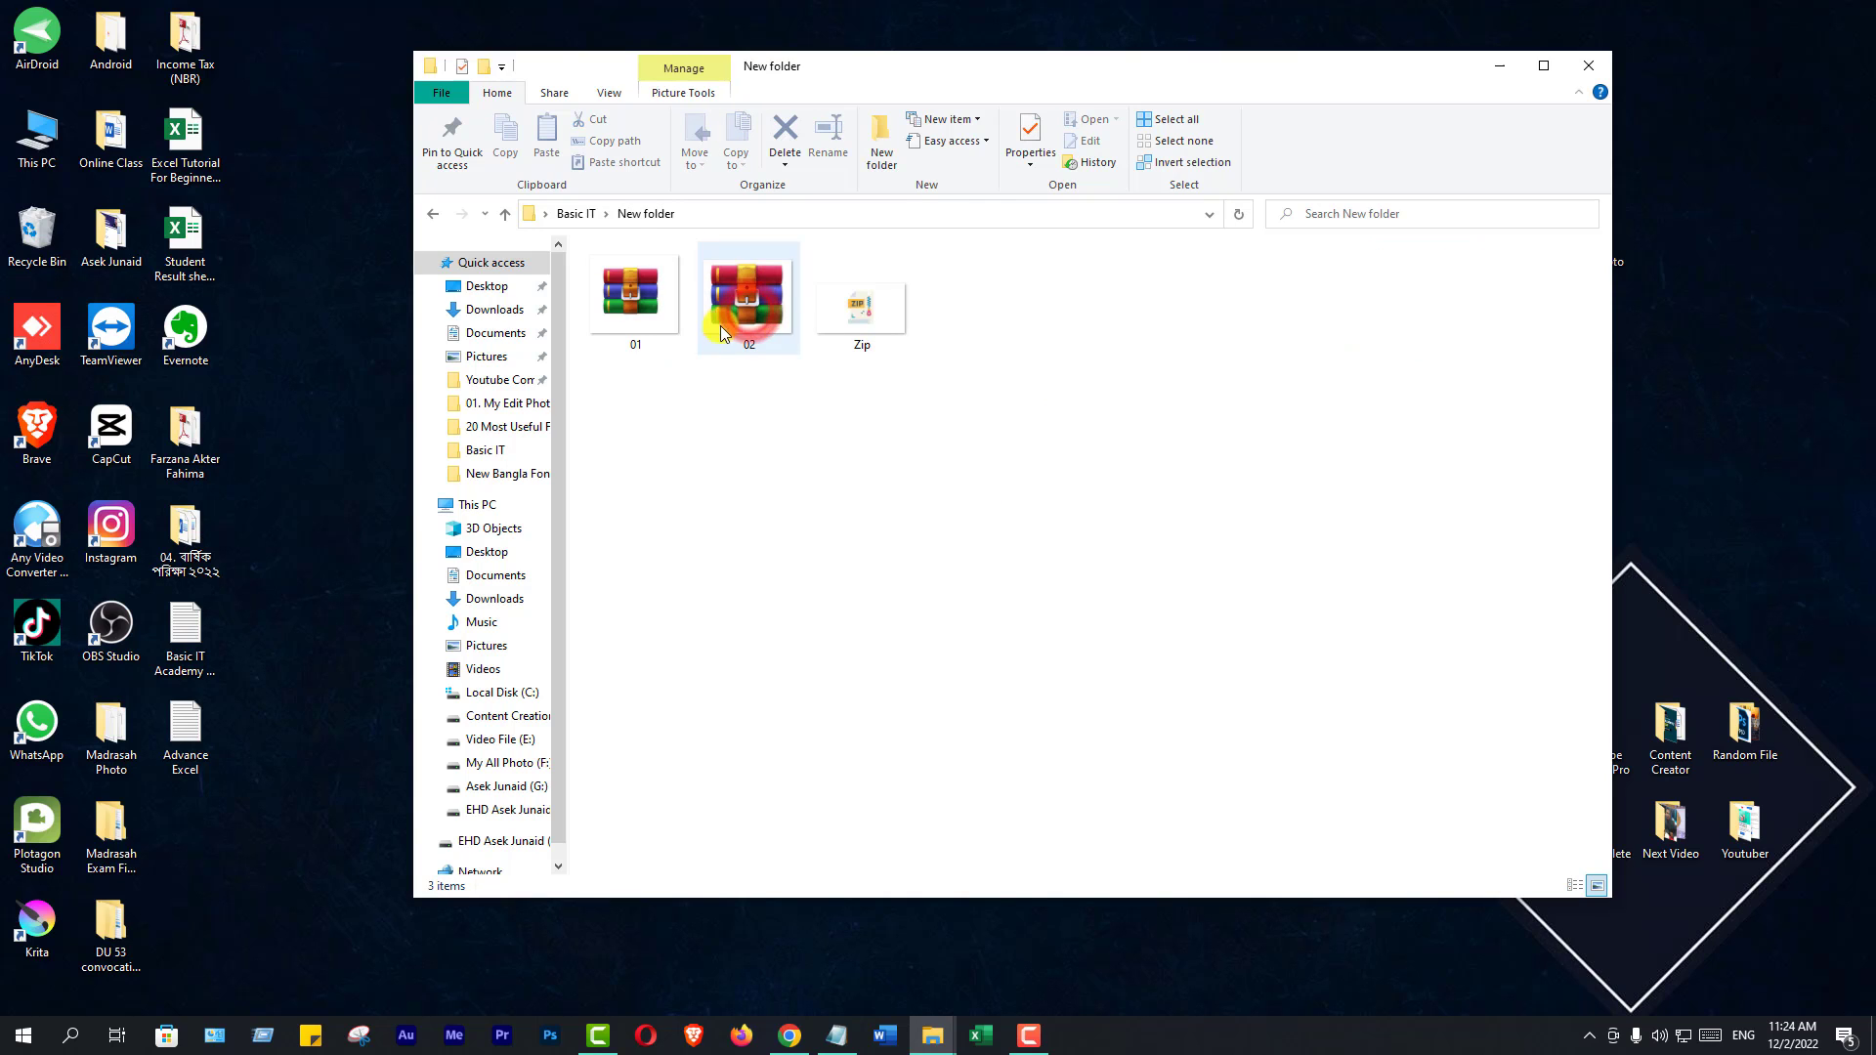
{"action": "double_click", "coordinate": [857, 311]}
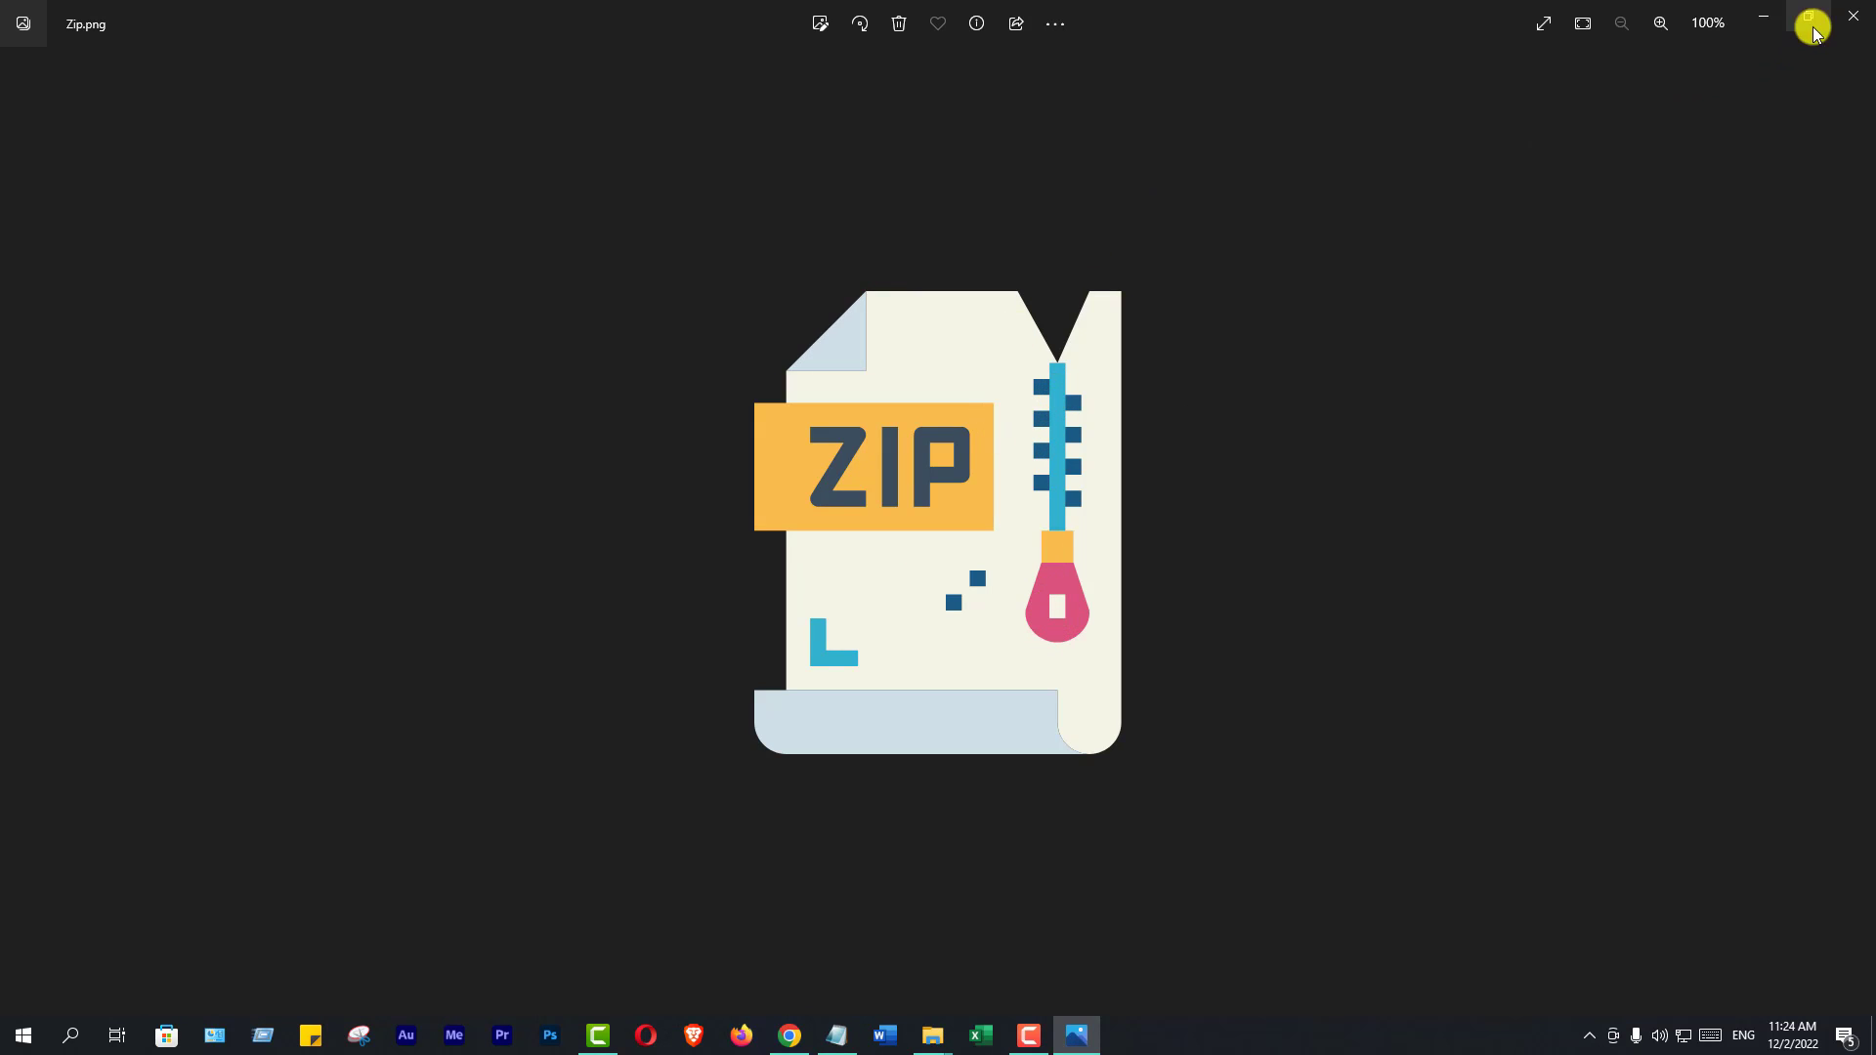
{"action": "left_click", "coordinate": [1854, 16]}
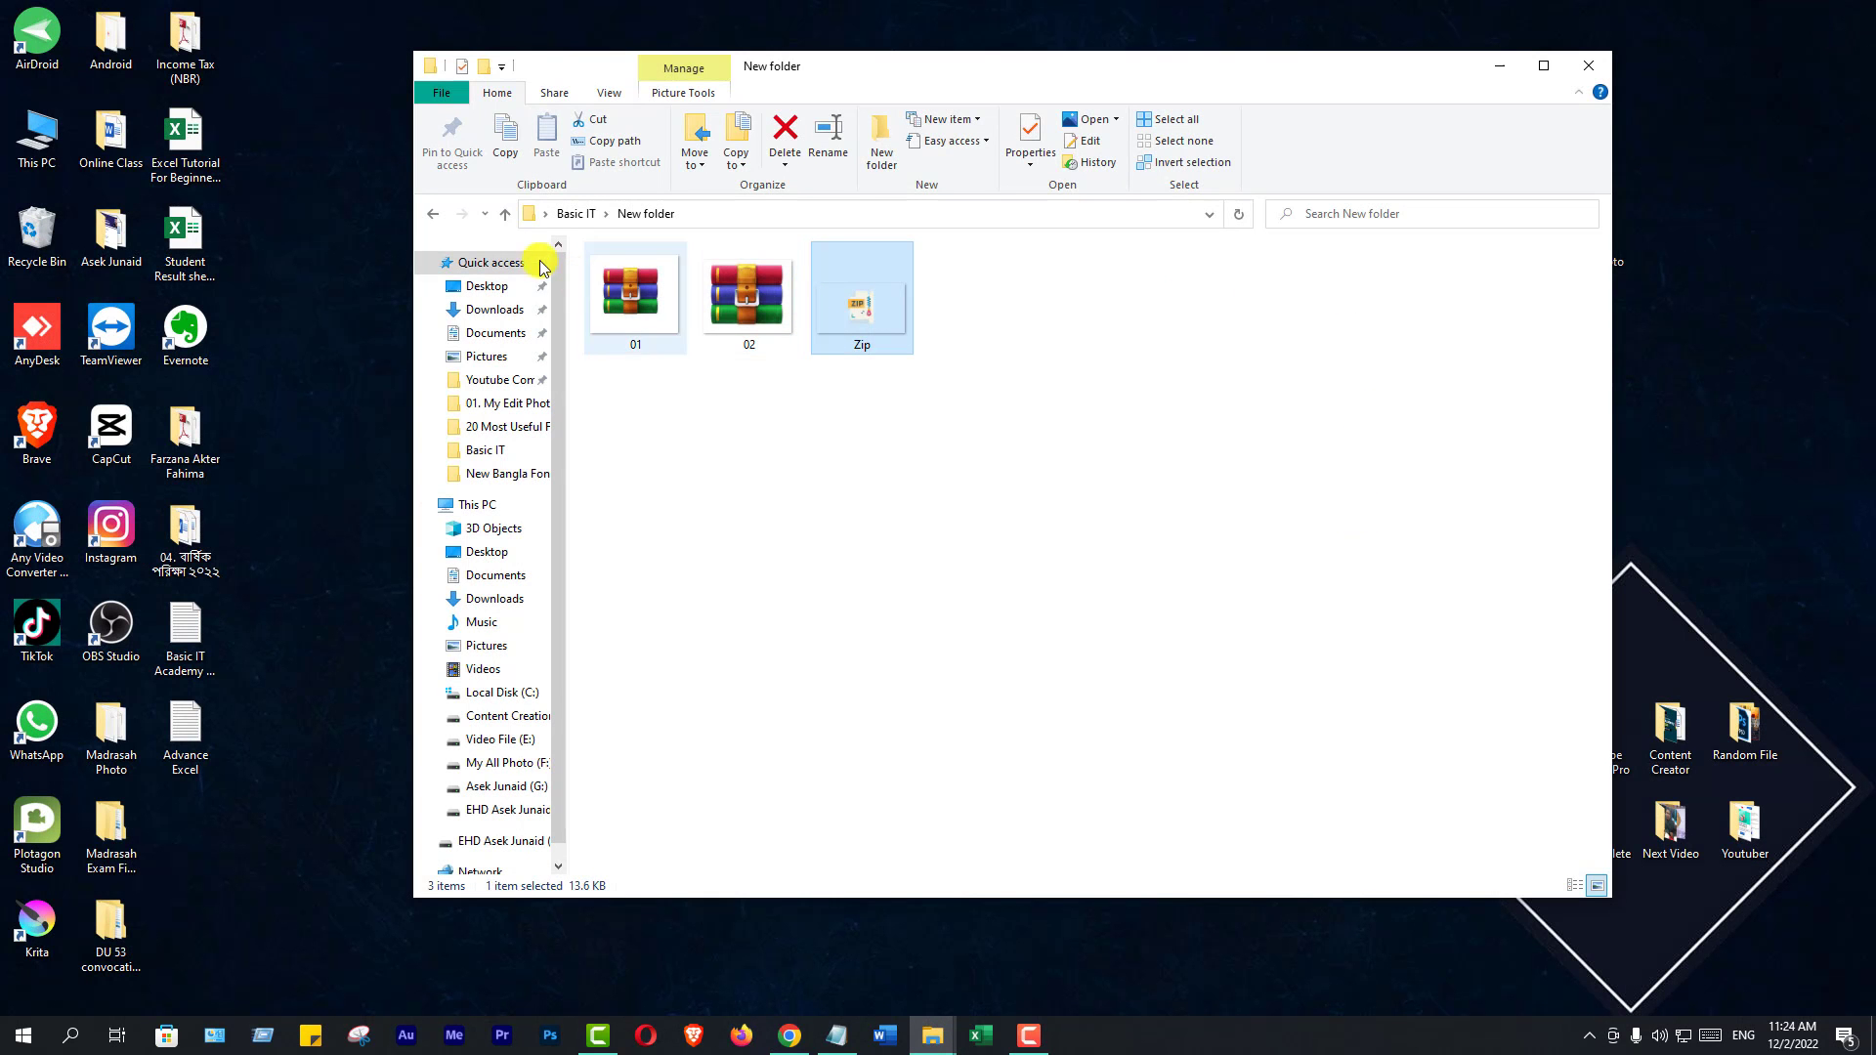
{"action": "left_click", "coordinate": [506, 214]}
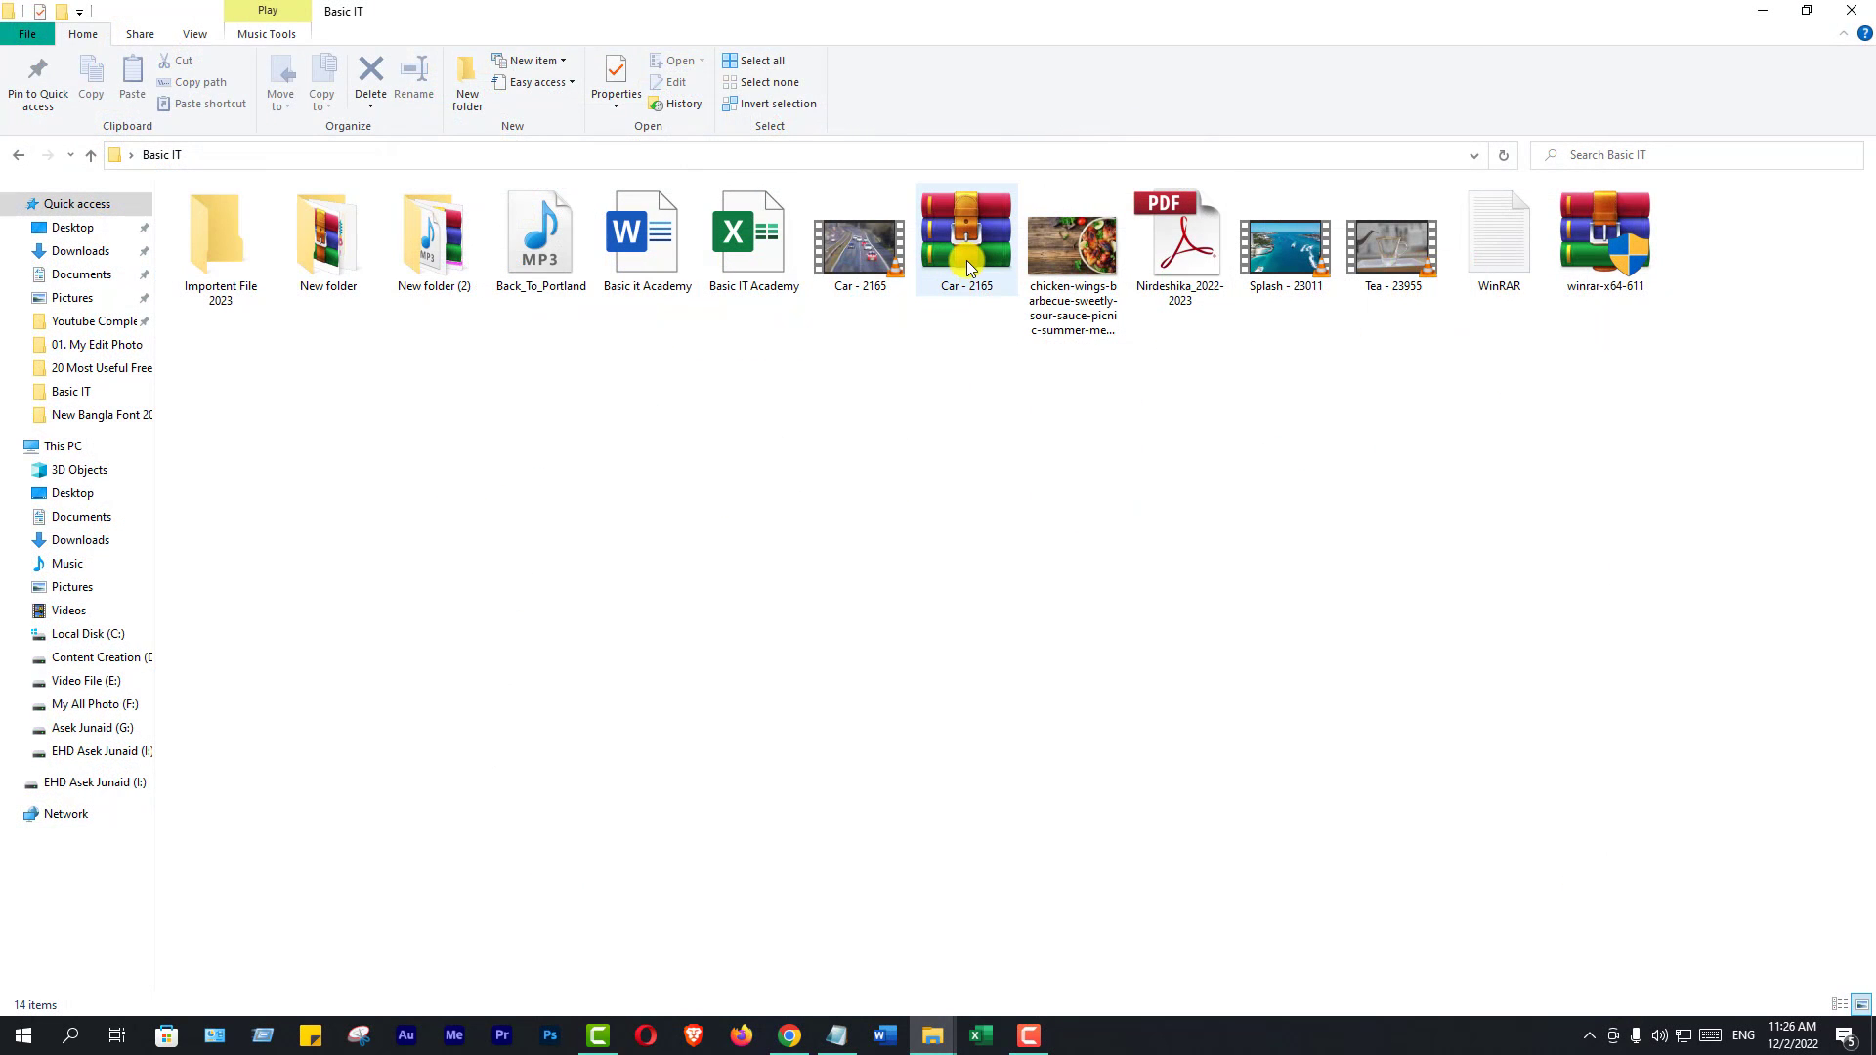
{"action": "mouse_move", "coordinate": [966, 260]}
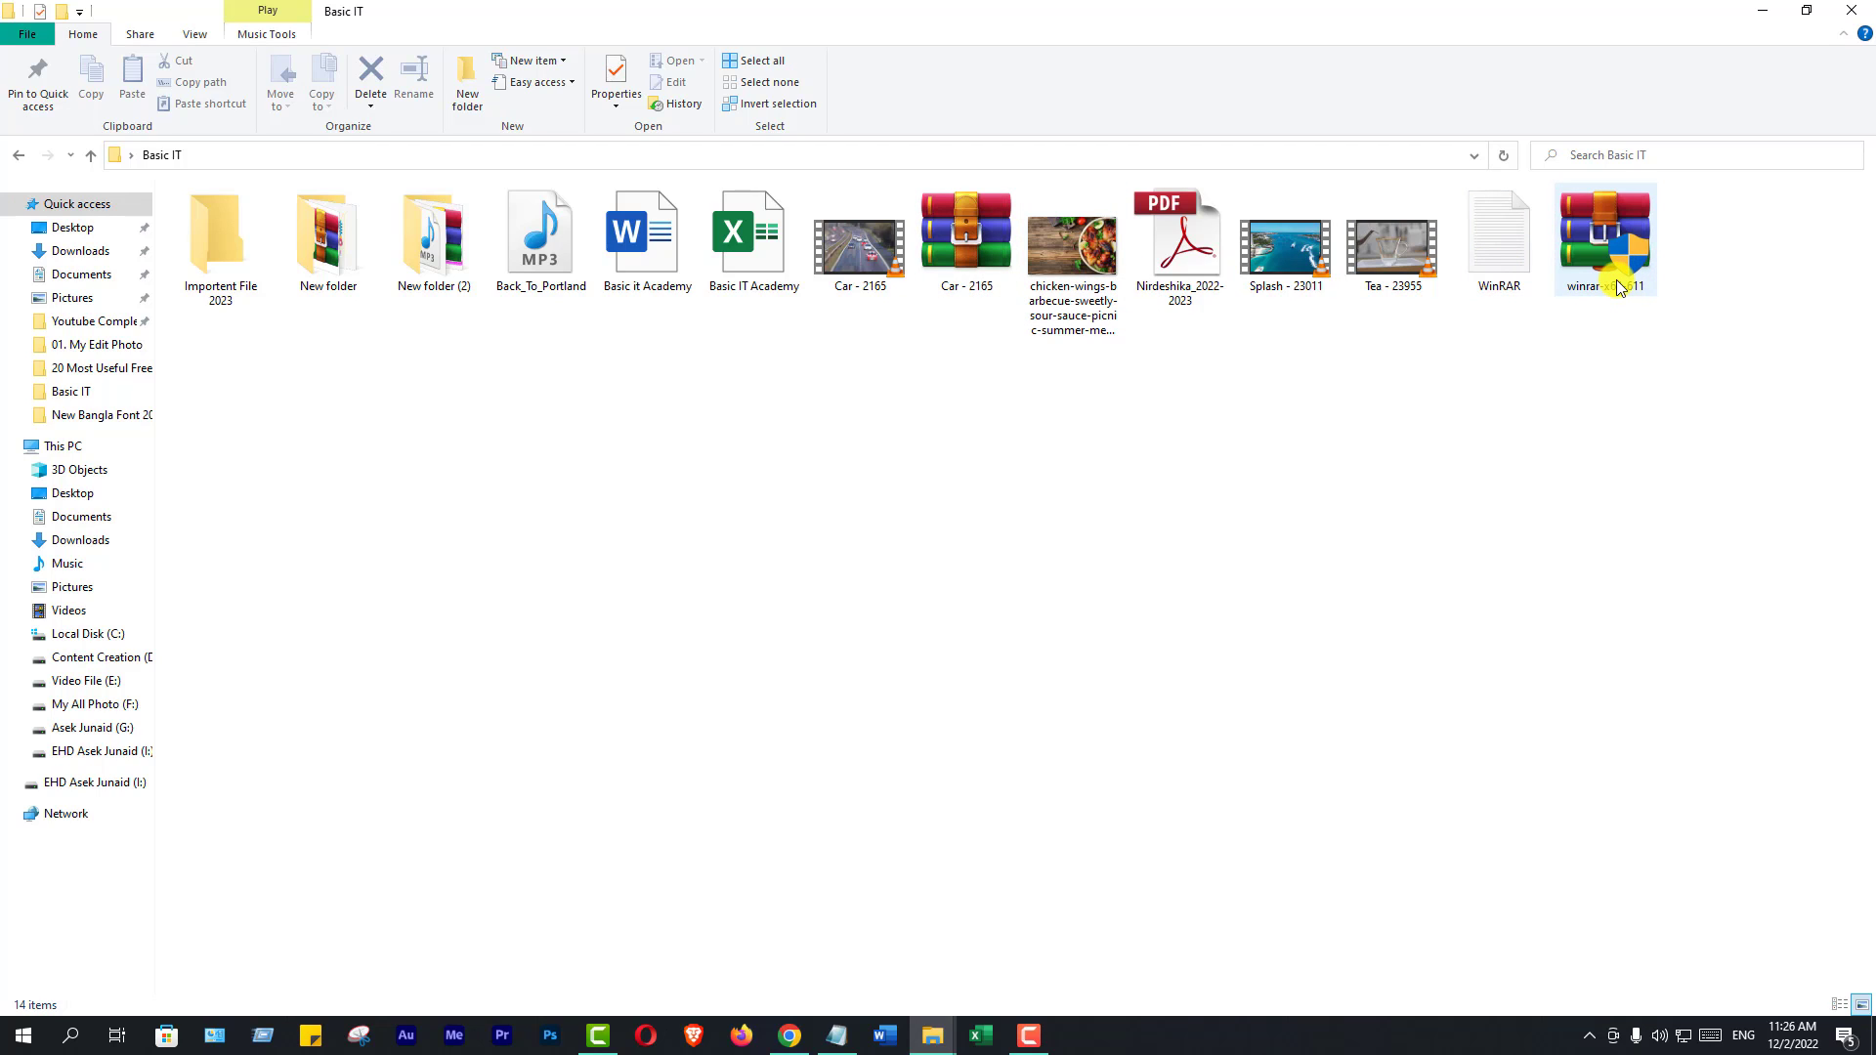
{"action": "mouse_move", "coordinate": [1617, 285]}
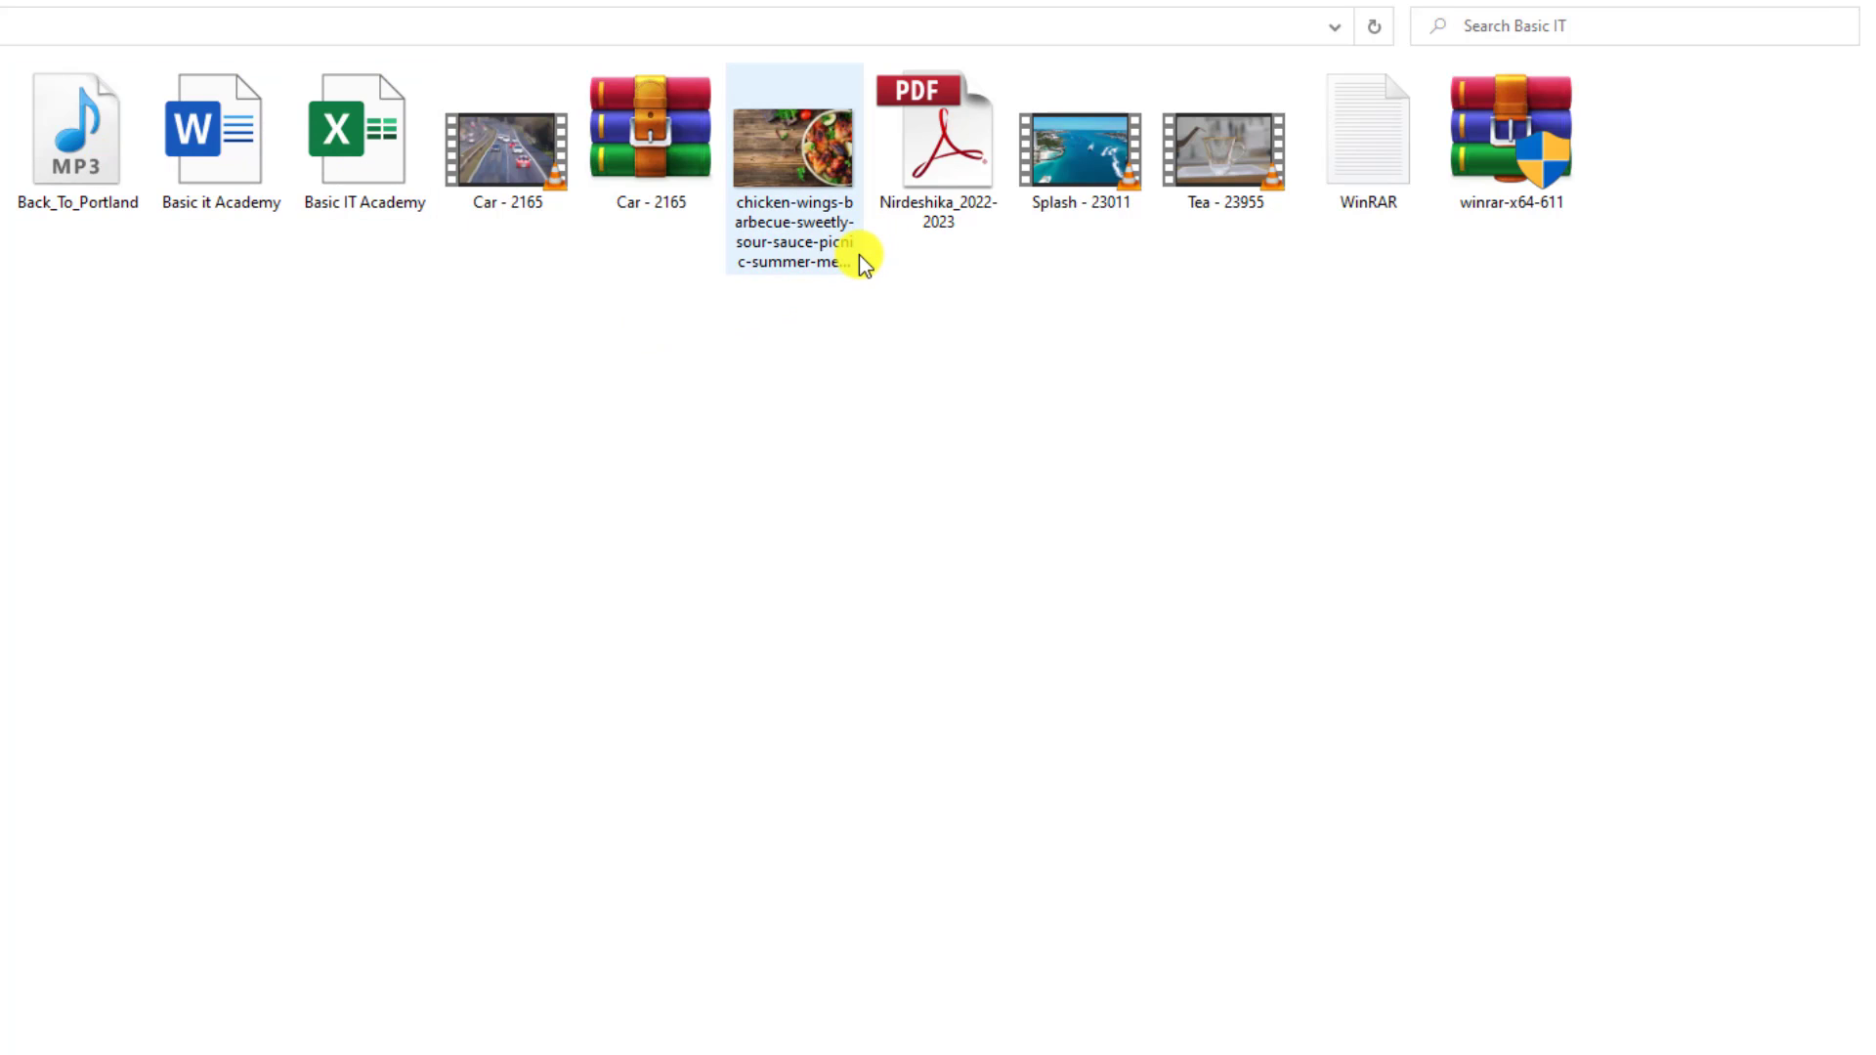
{"action": "mouse_move", "coordinate": [859, 254]}
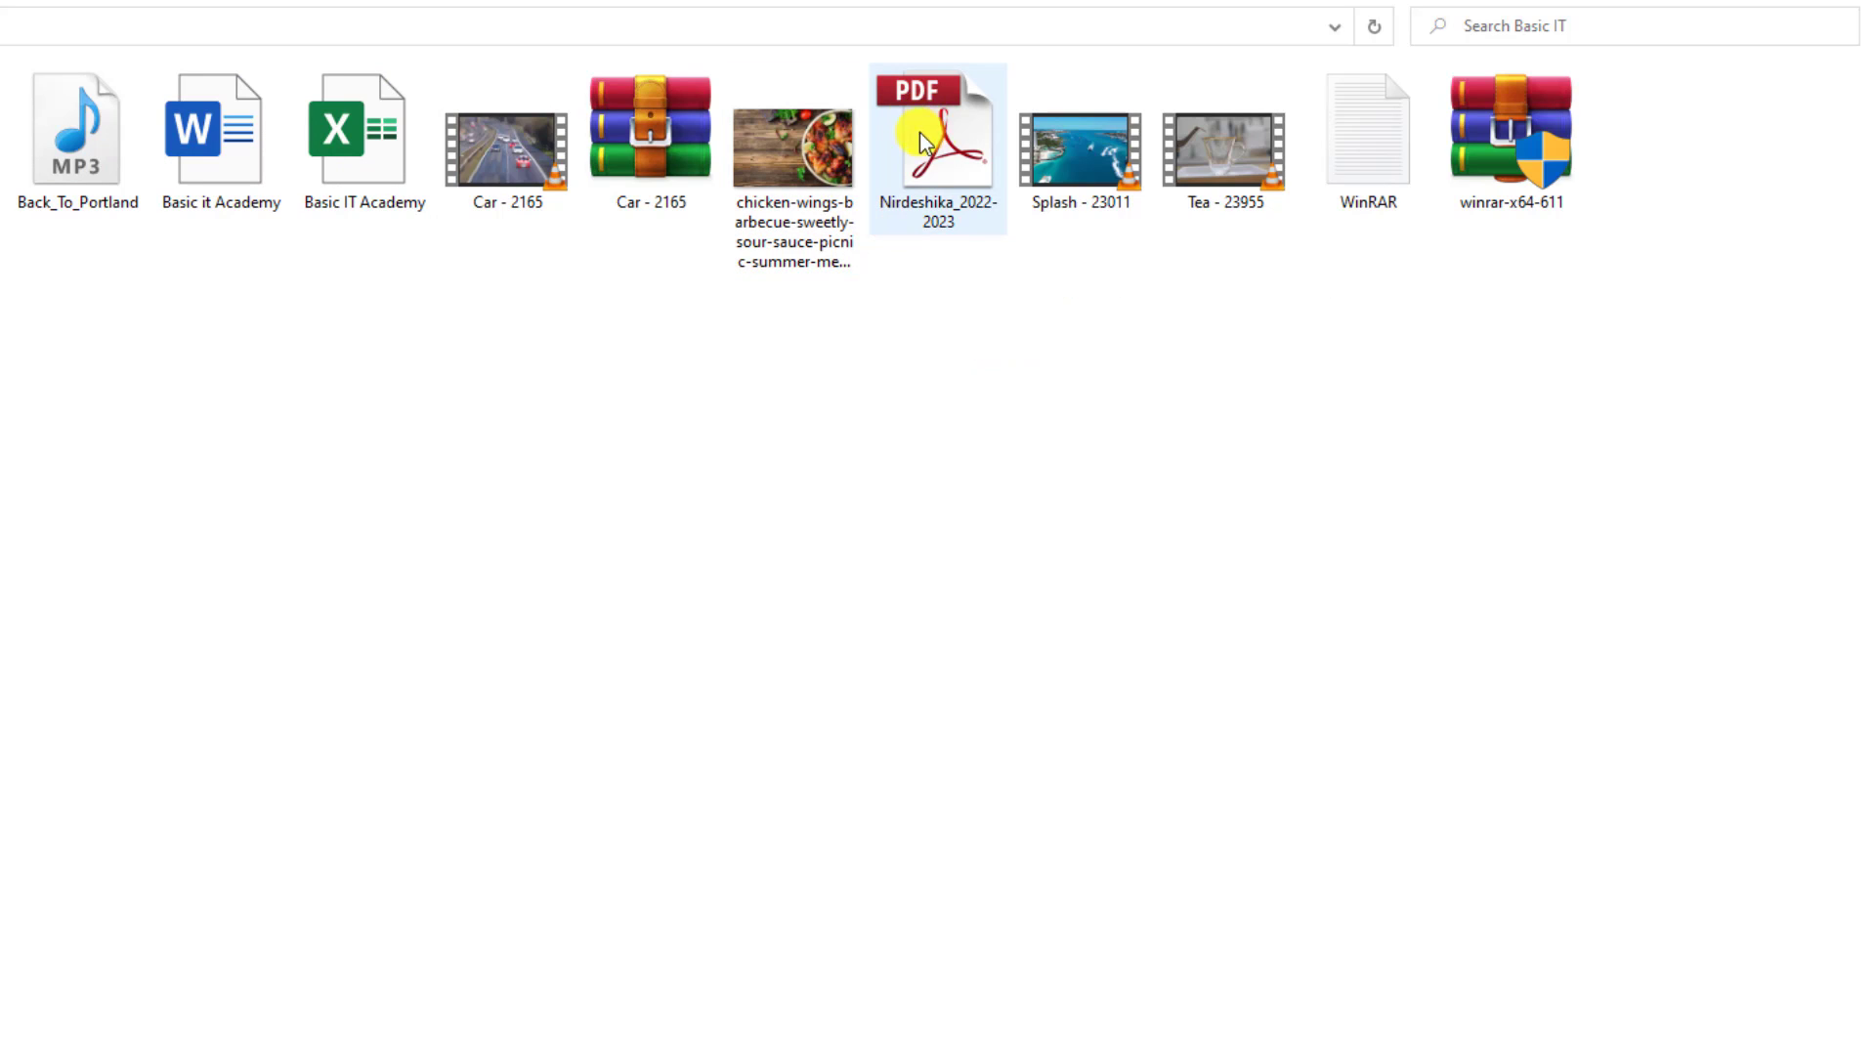
{"action": "mouse_move", "coordinate": [946, 151]}
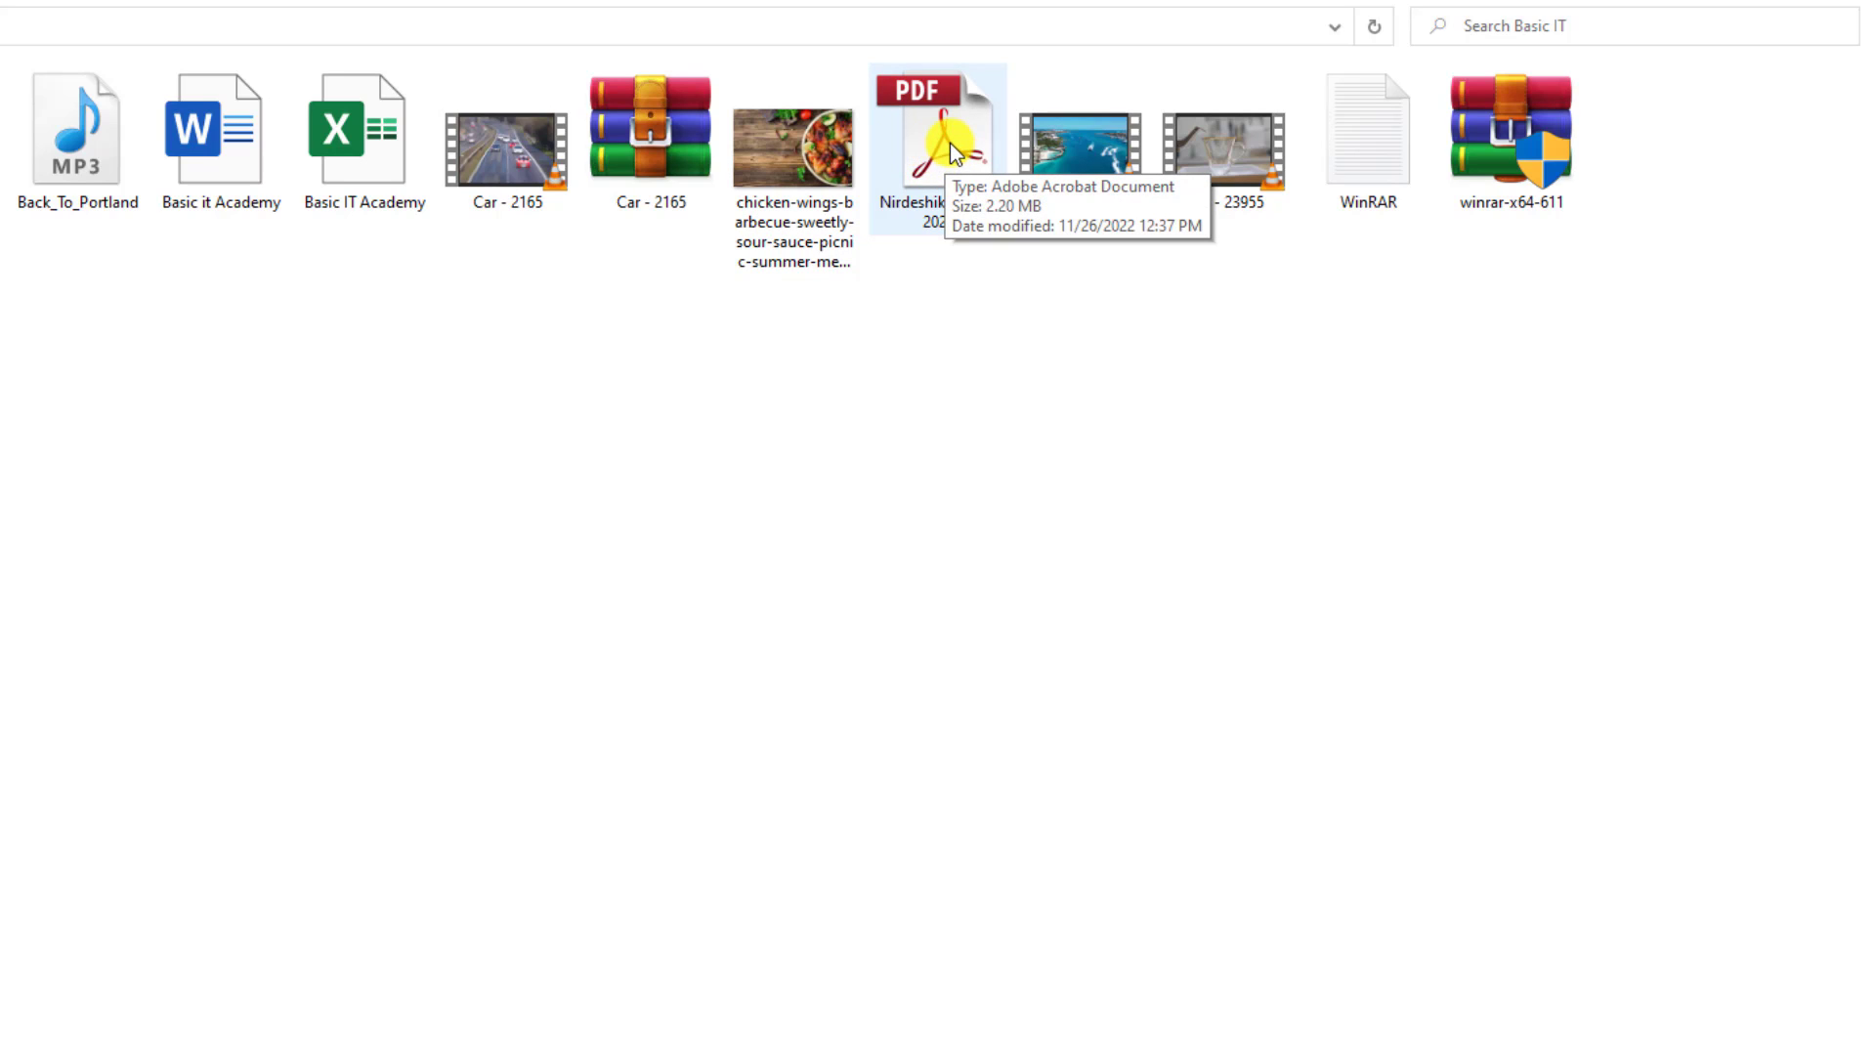
Archive the Nirdeshika_2022-2023 PDF as a RAR4-format file beside the original
{"action": "right_click", "coordinate": [949, 142]}
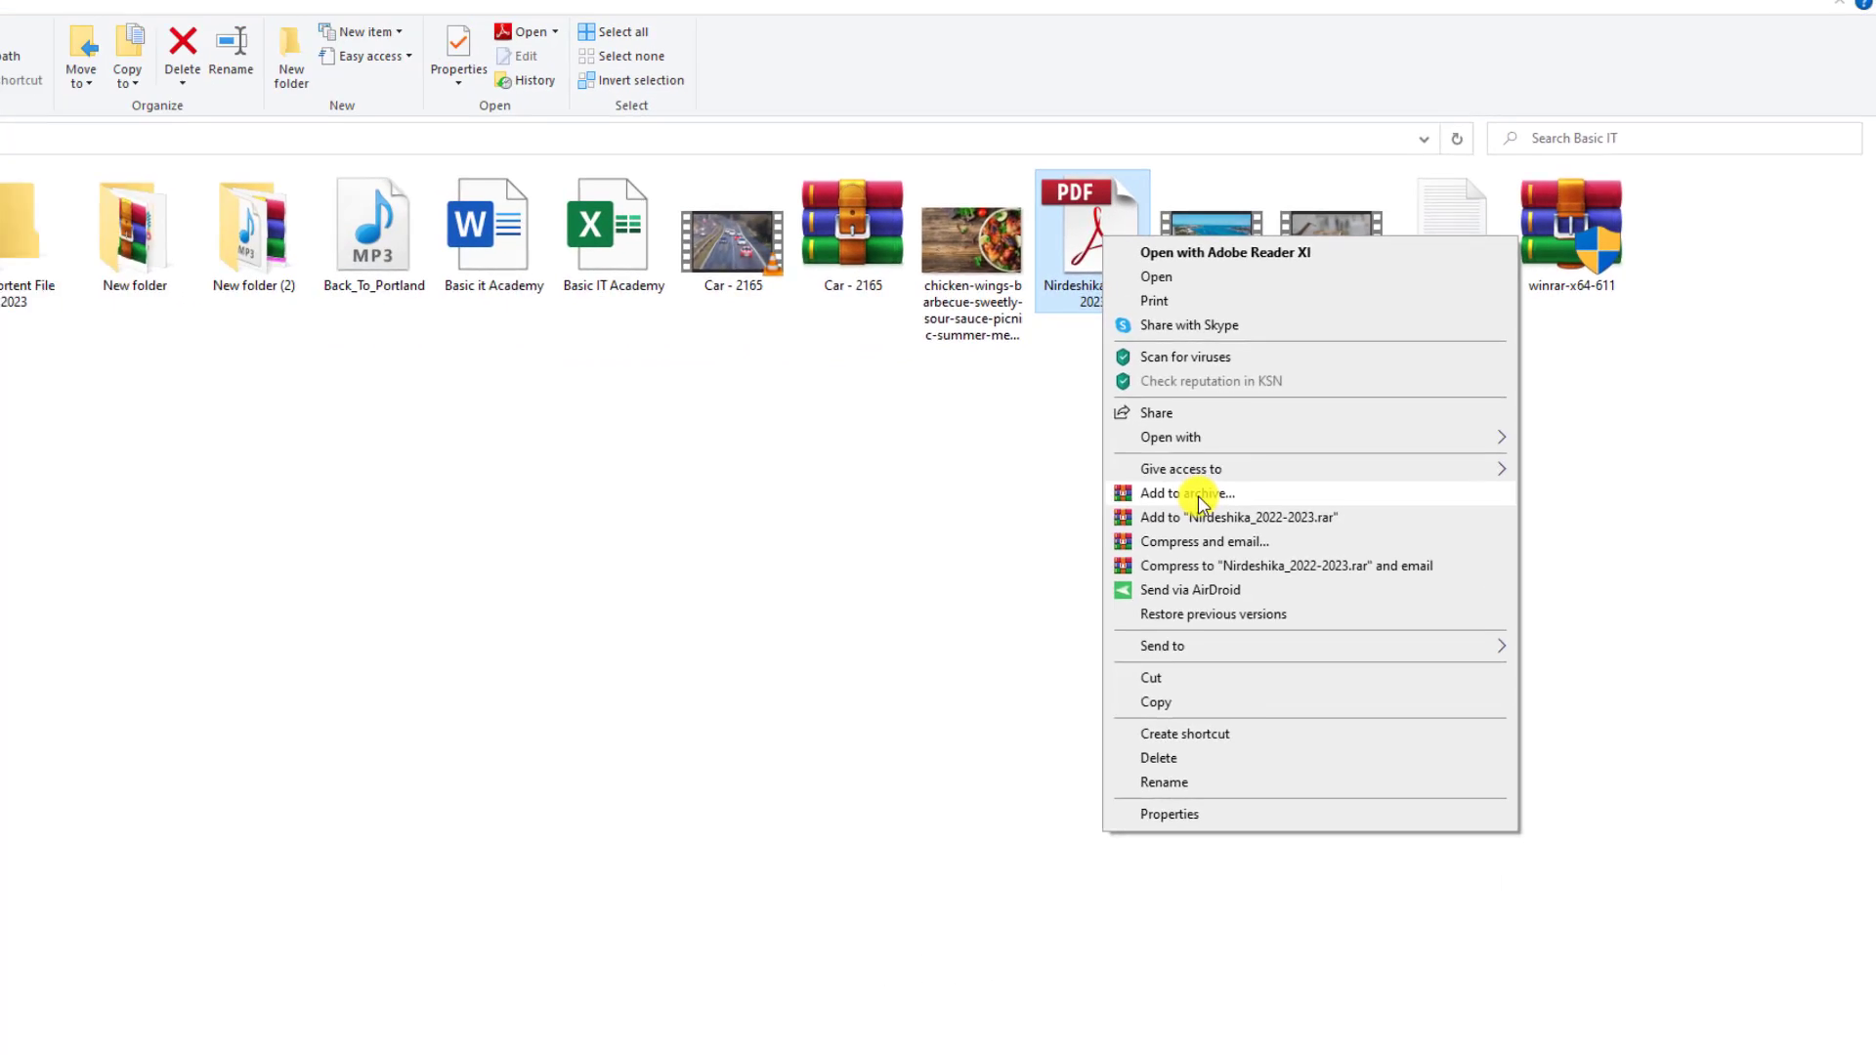
{"action": "left_click", "coordinate": [1276, 471]}
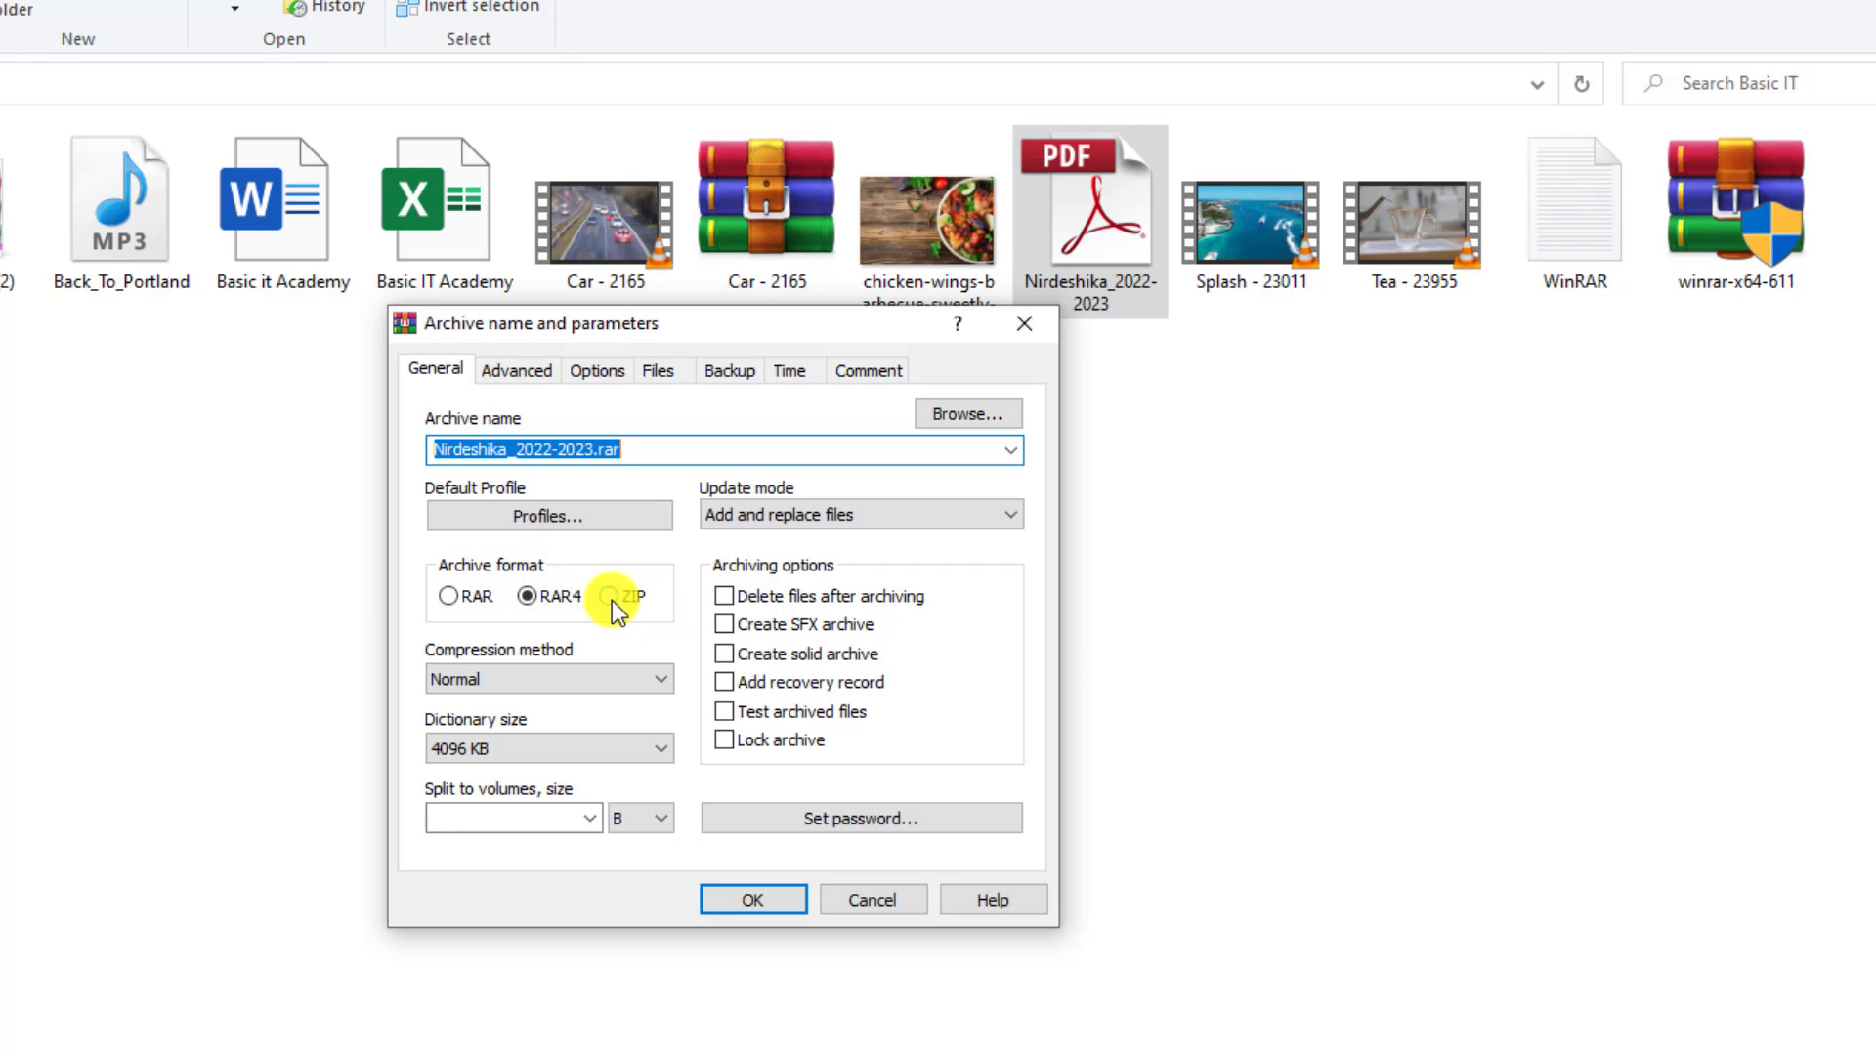
{"action": "left_click", "coordinate": [612, 600]}
{"action": "left_click", "coordinate": [526, 600]}
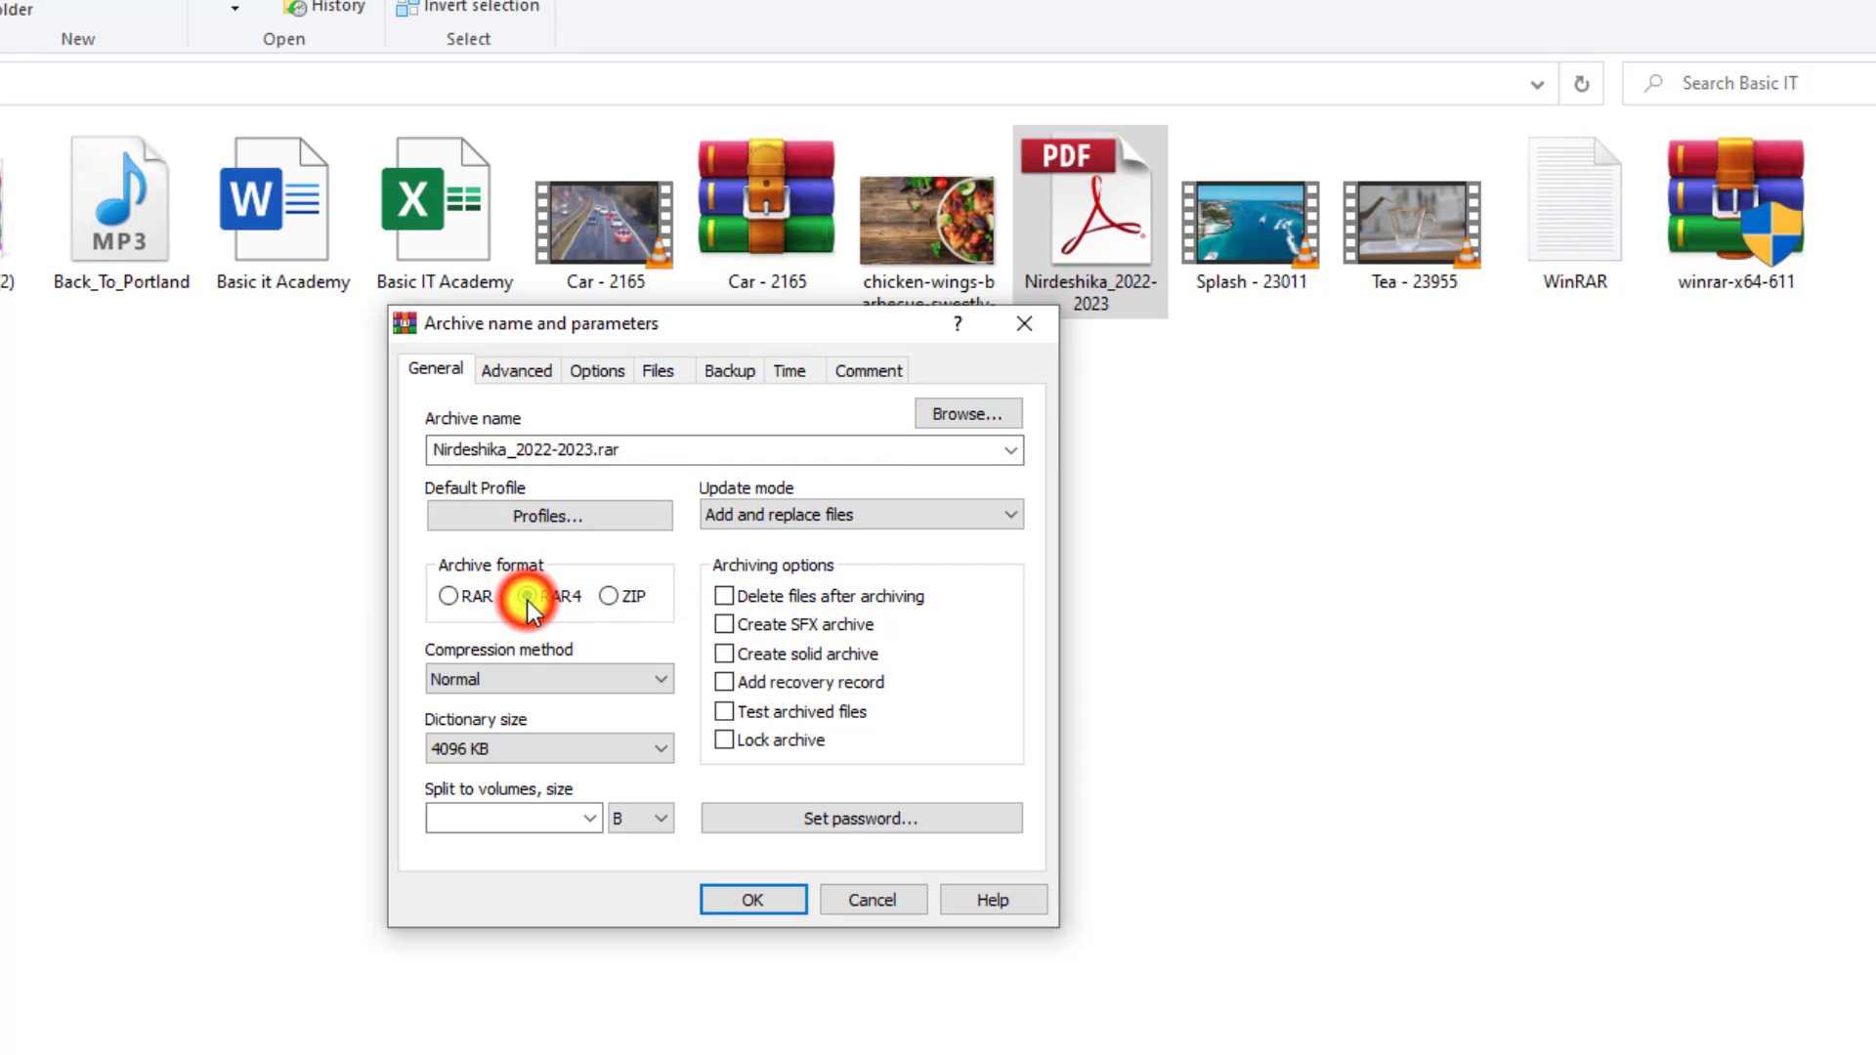
{"action": "left_click", "coordinate": [445, 596]}
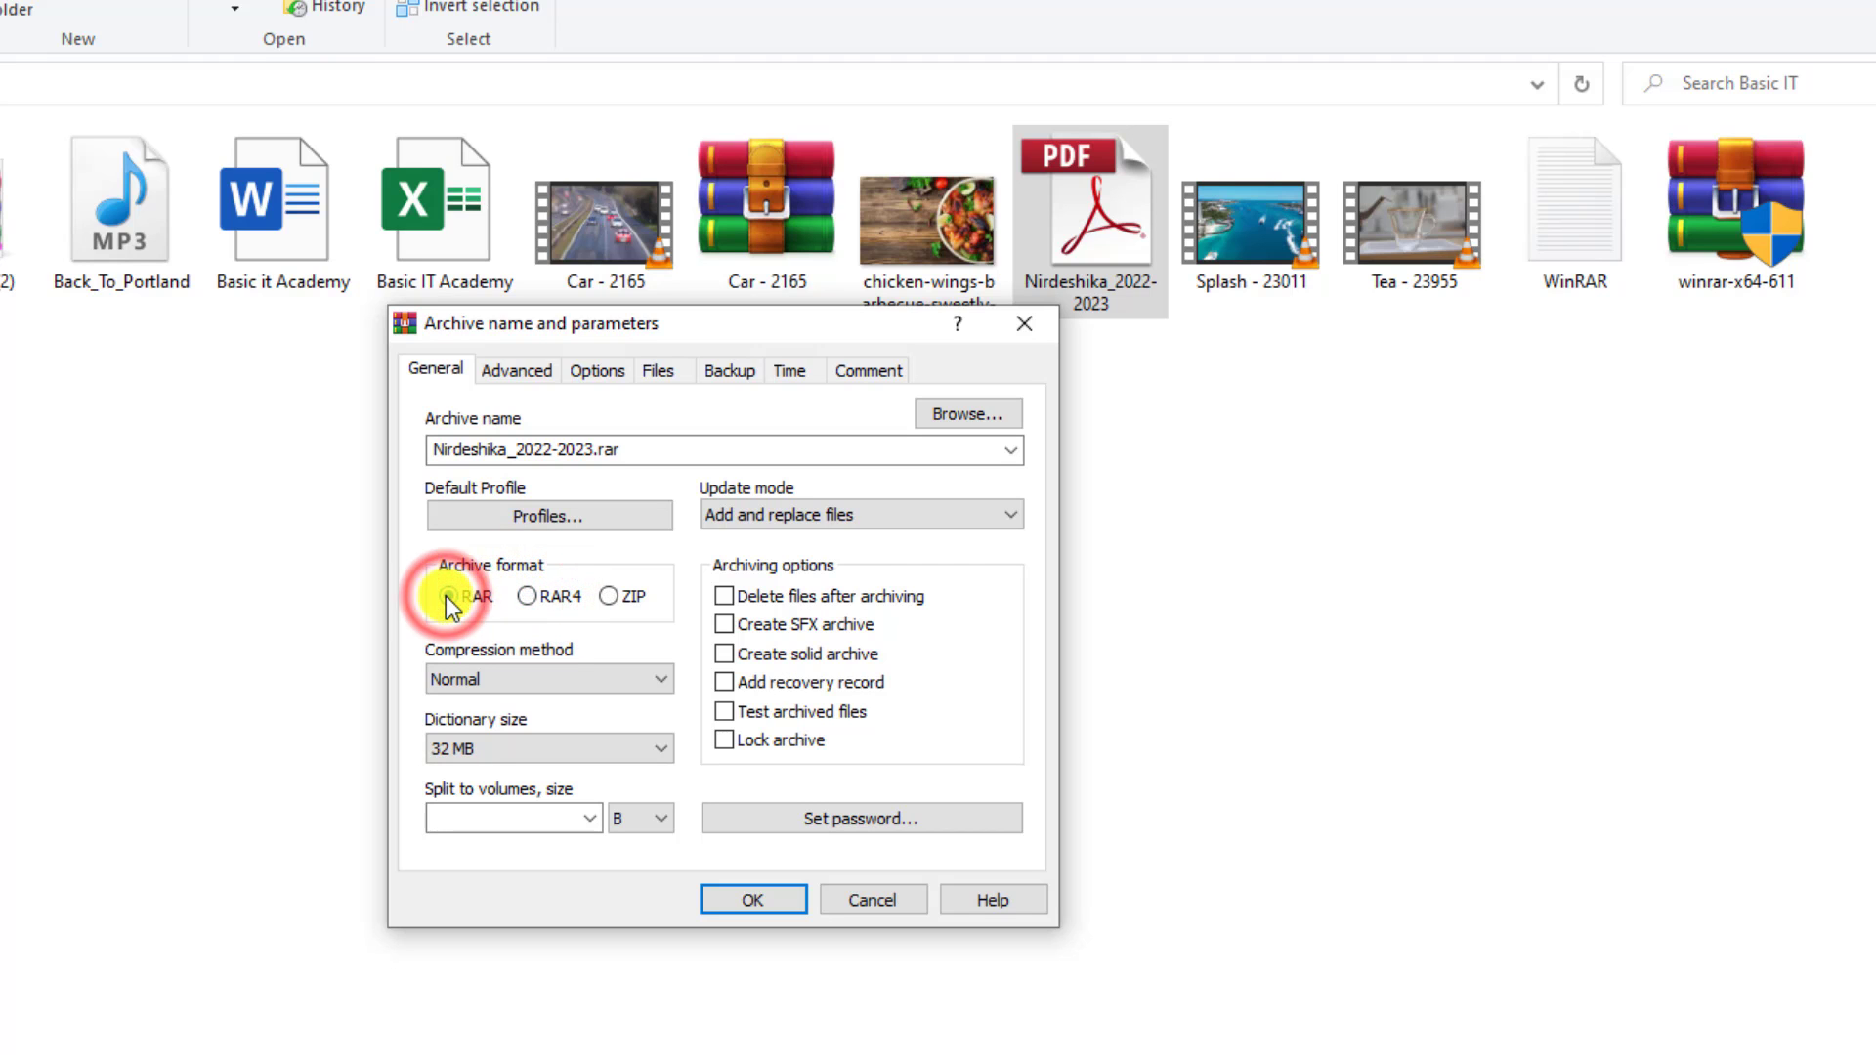
{"action": "left_click", "coordinate": [528, 597]}
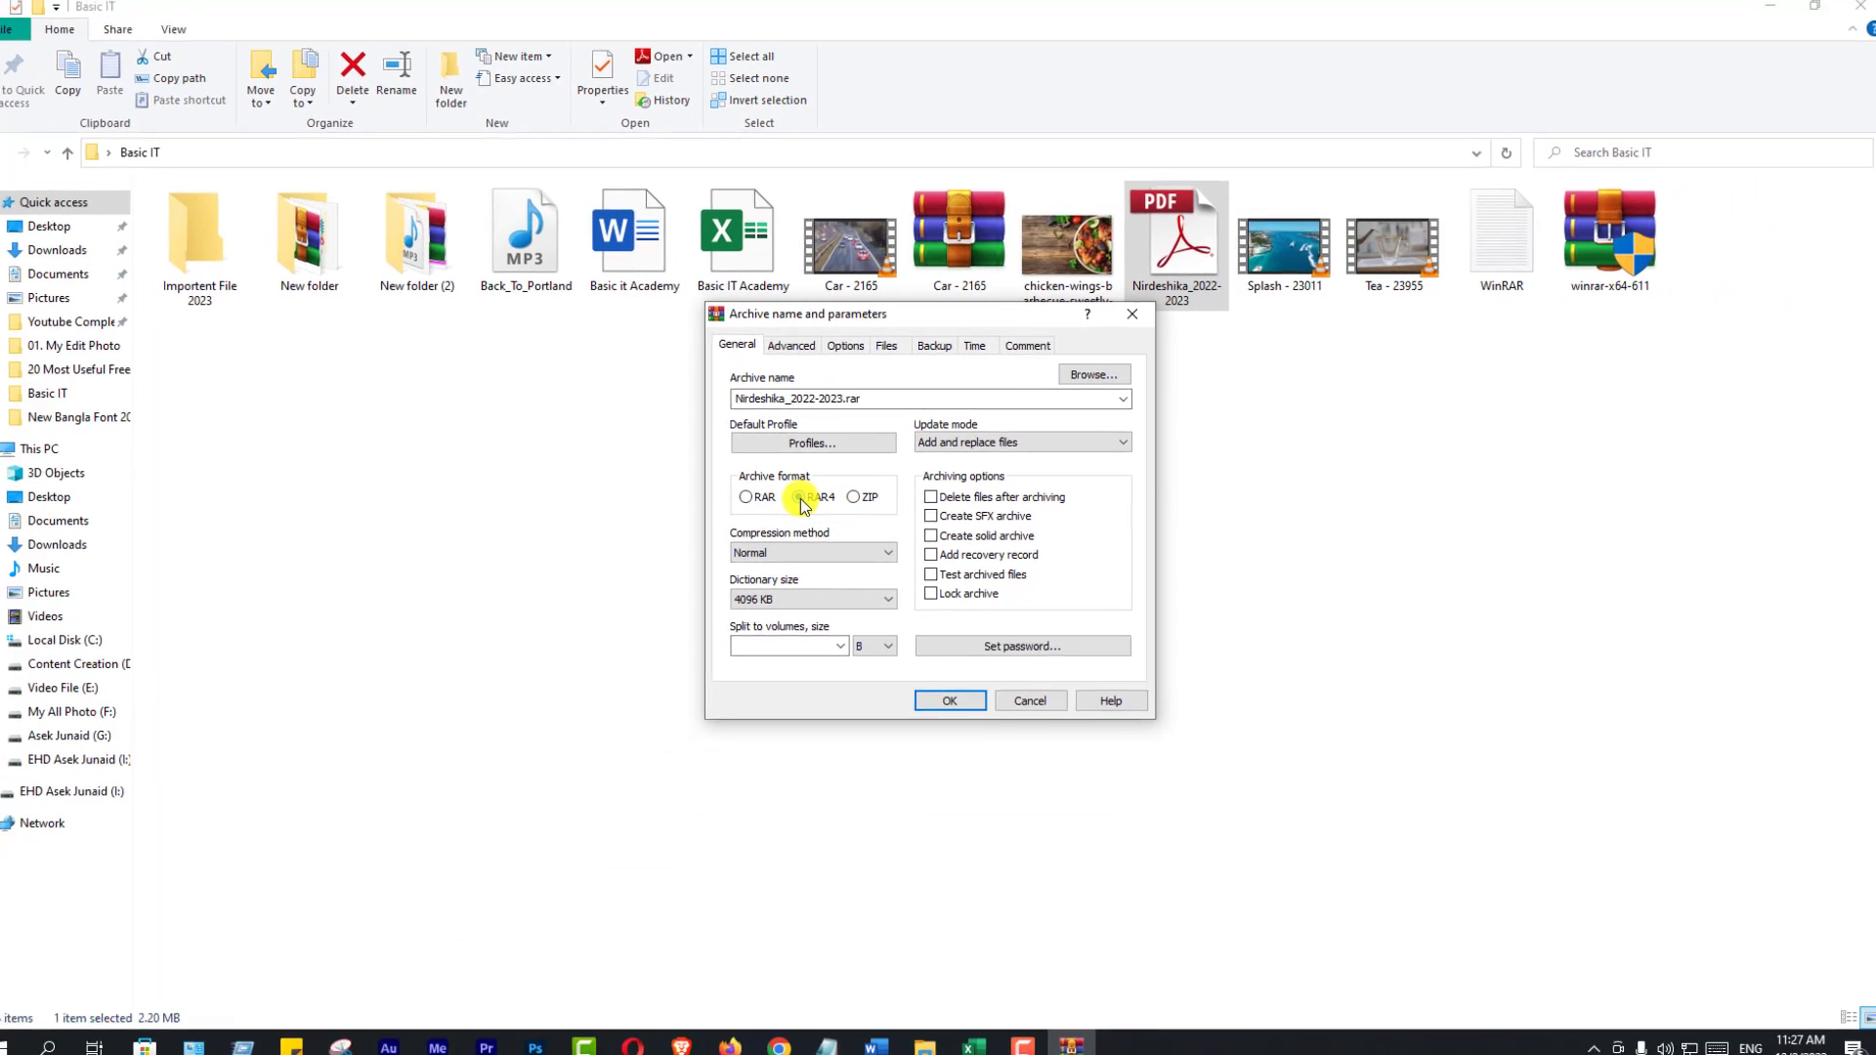
{"action": "left_click", "coordinate": [960, 695]}
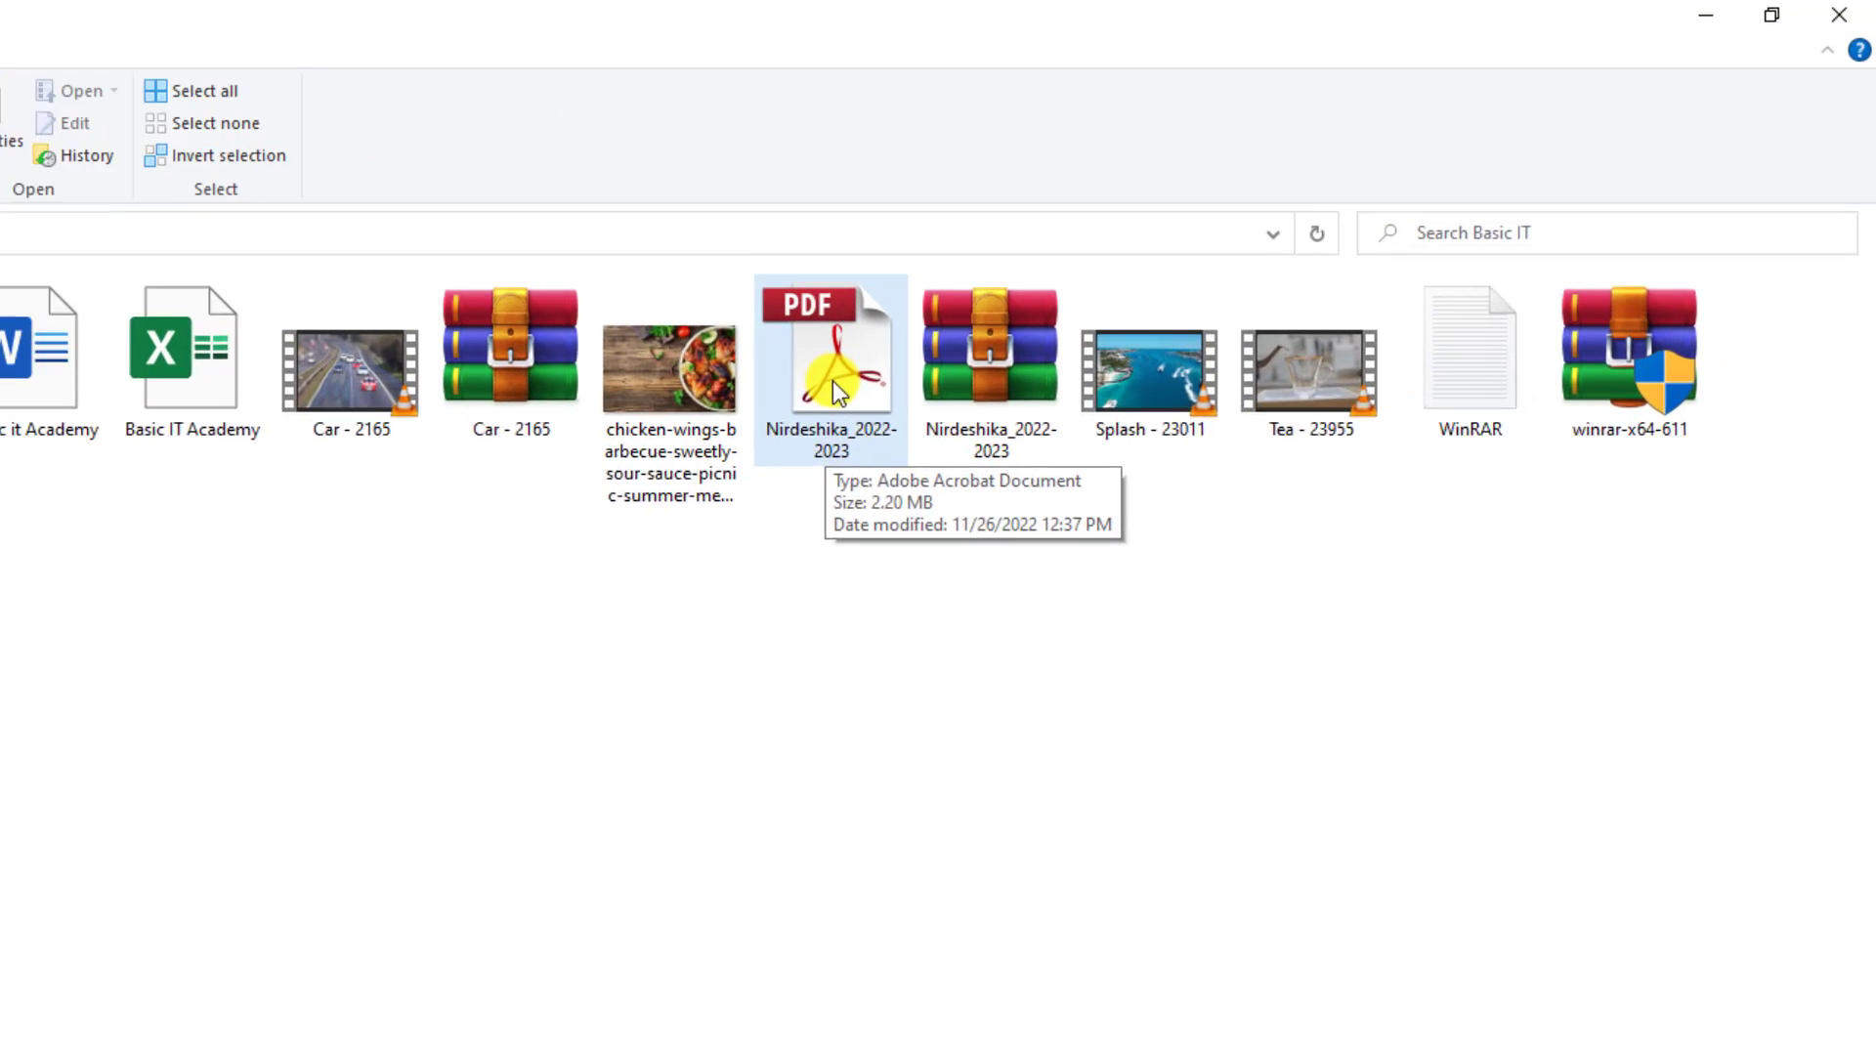
{"action": "mouse_move", "coordinate": [991, 360]}
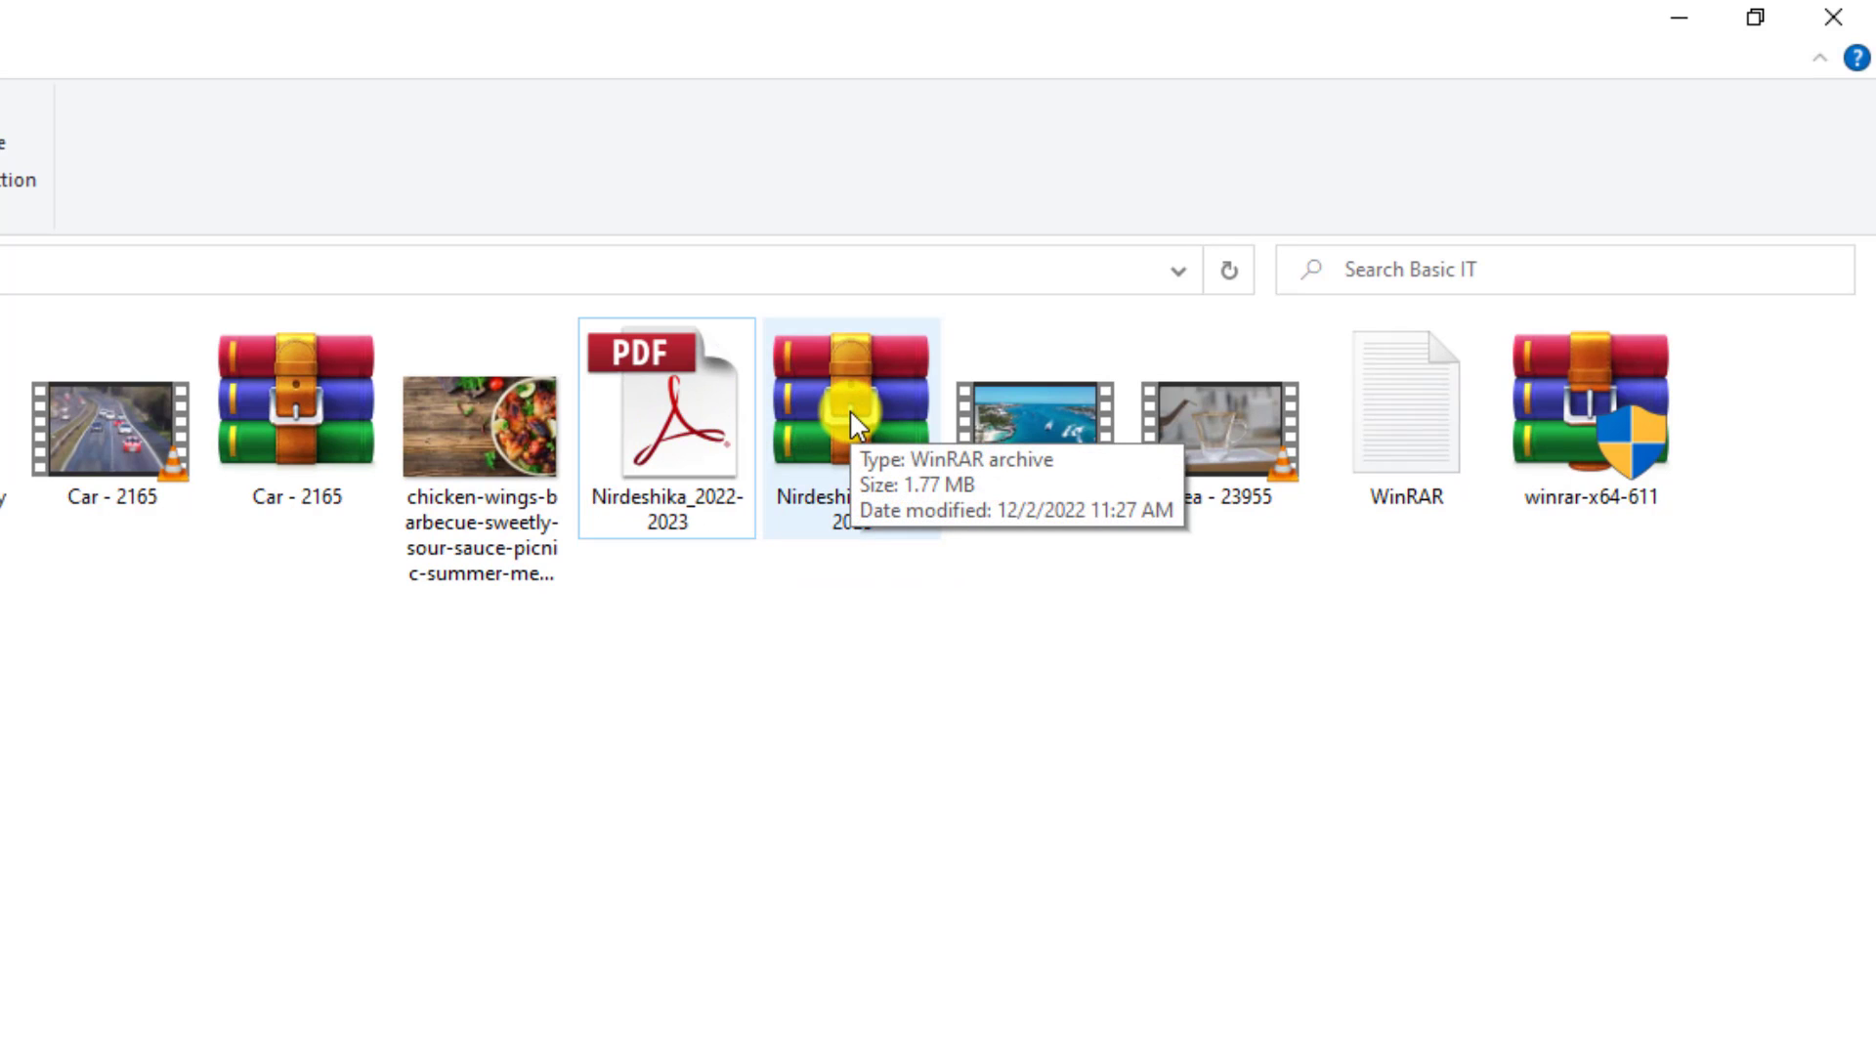
{"action": "left_click", "coordinate": [853, 596]}
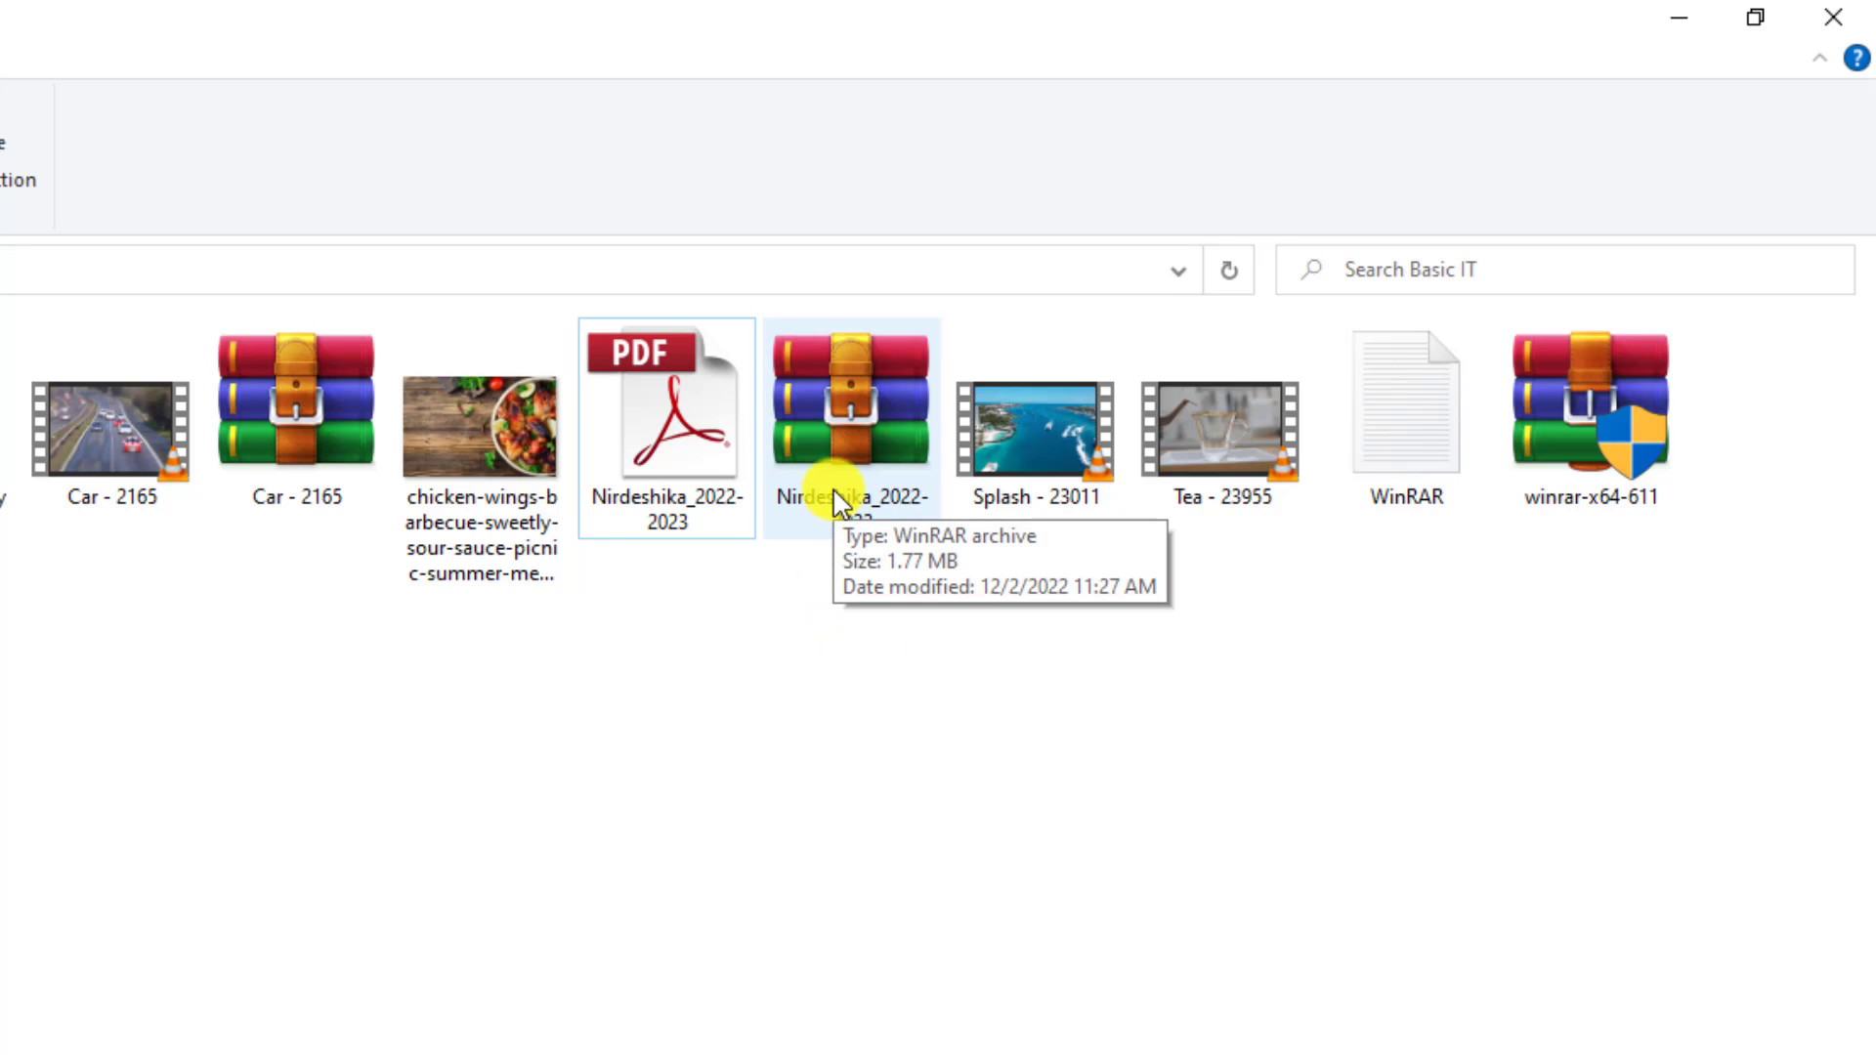
{"action": "left_click", "coordinate": [713, 831]}
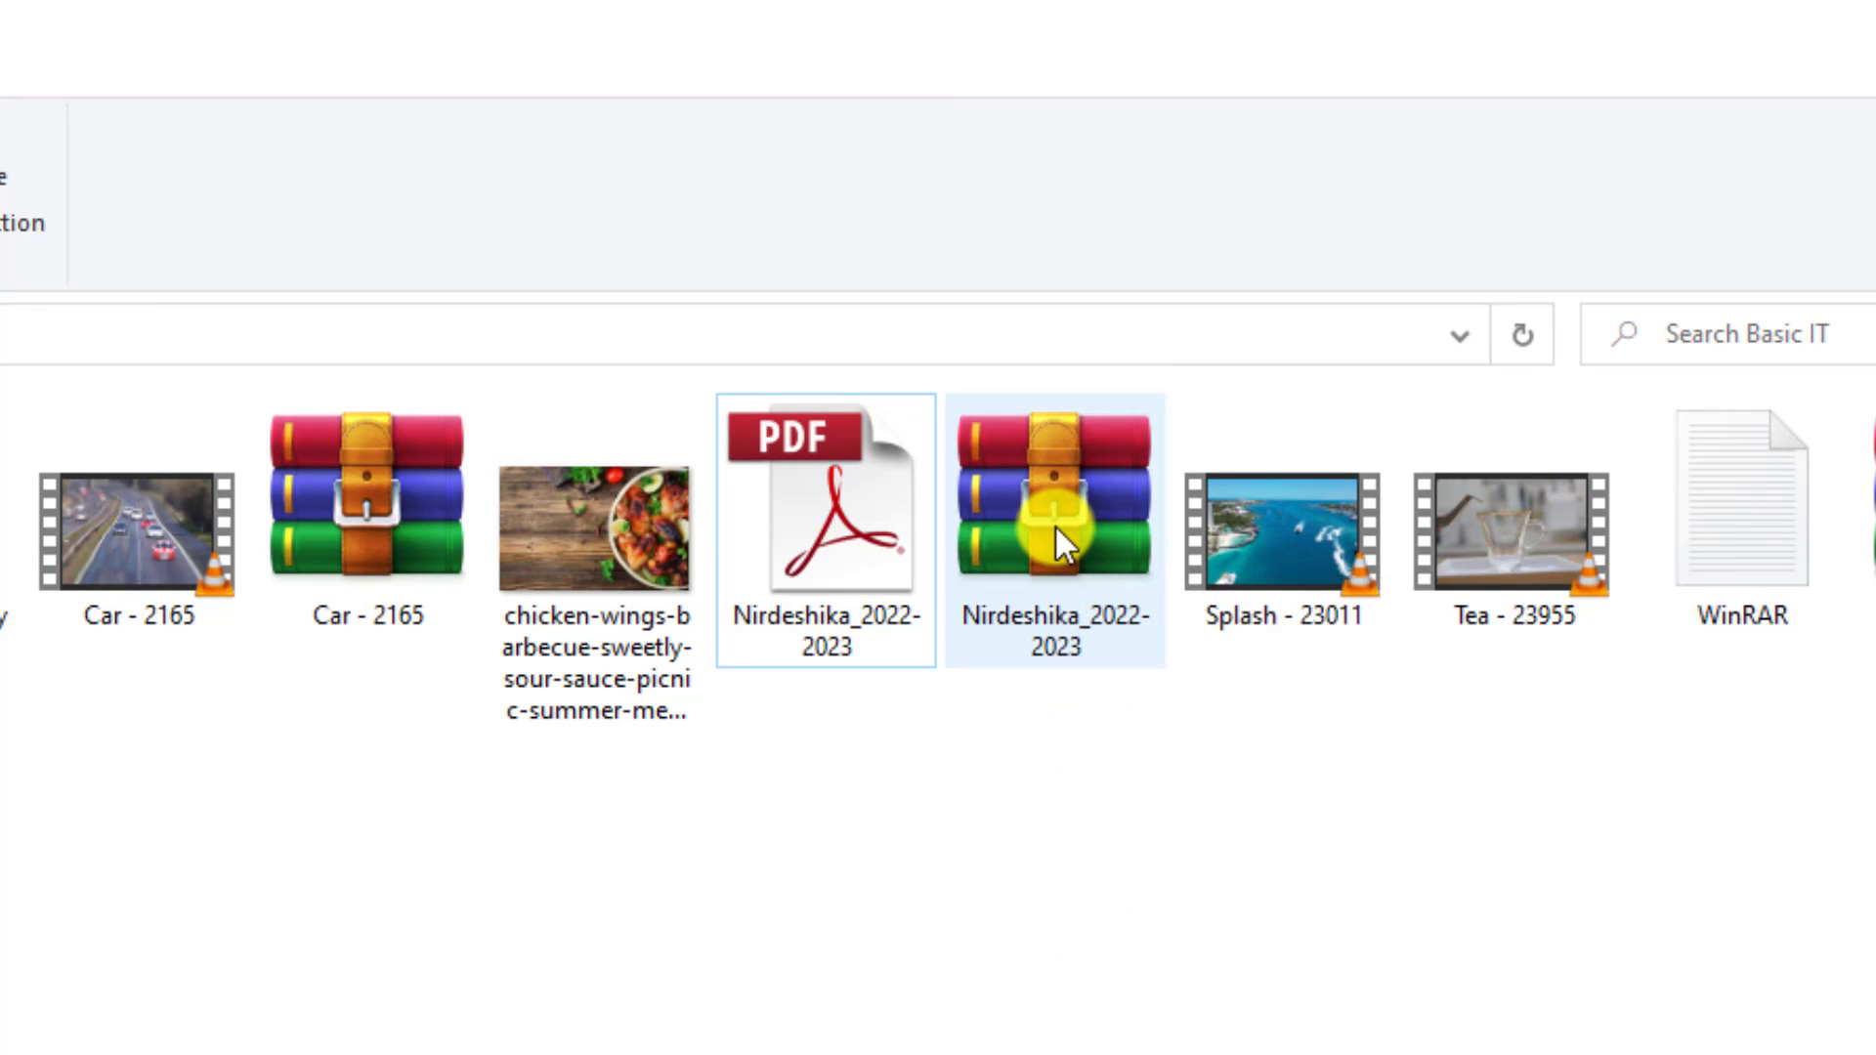
{"action": "mouse_move", "coordinate": [1053, 524]}
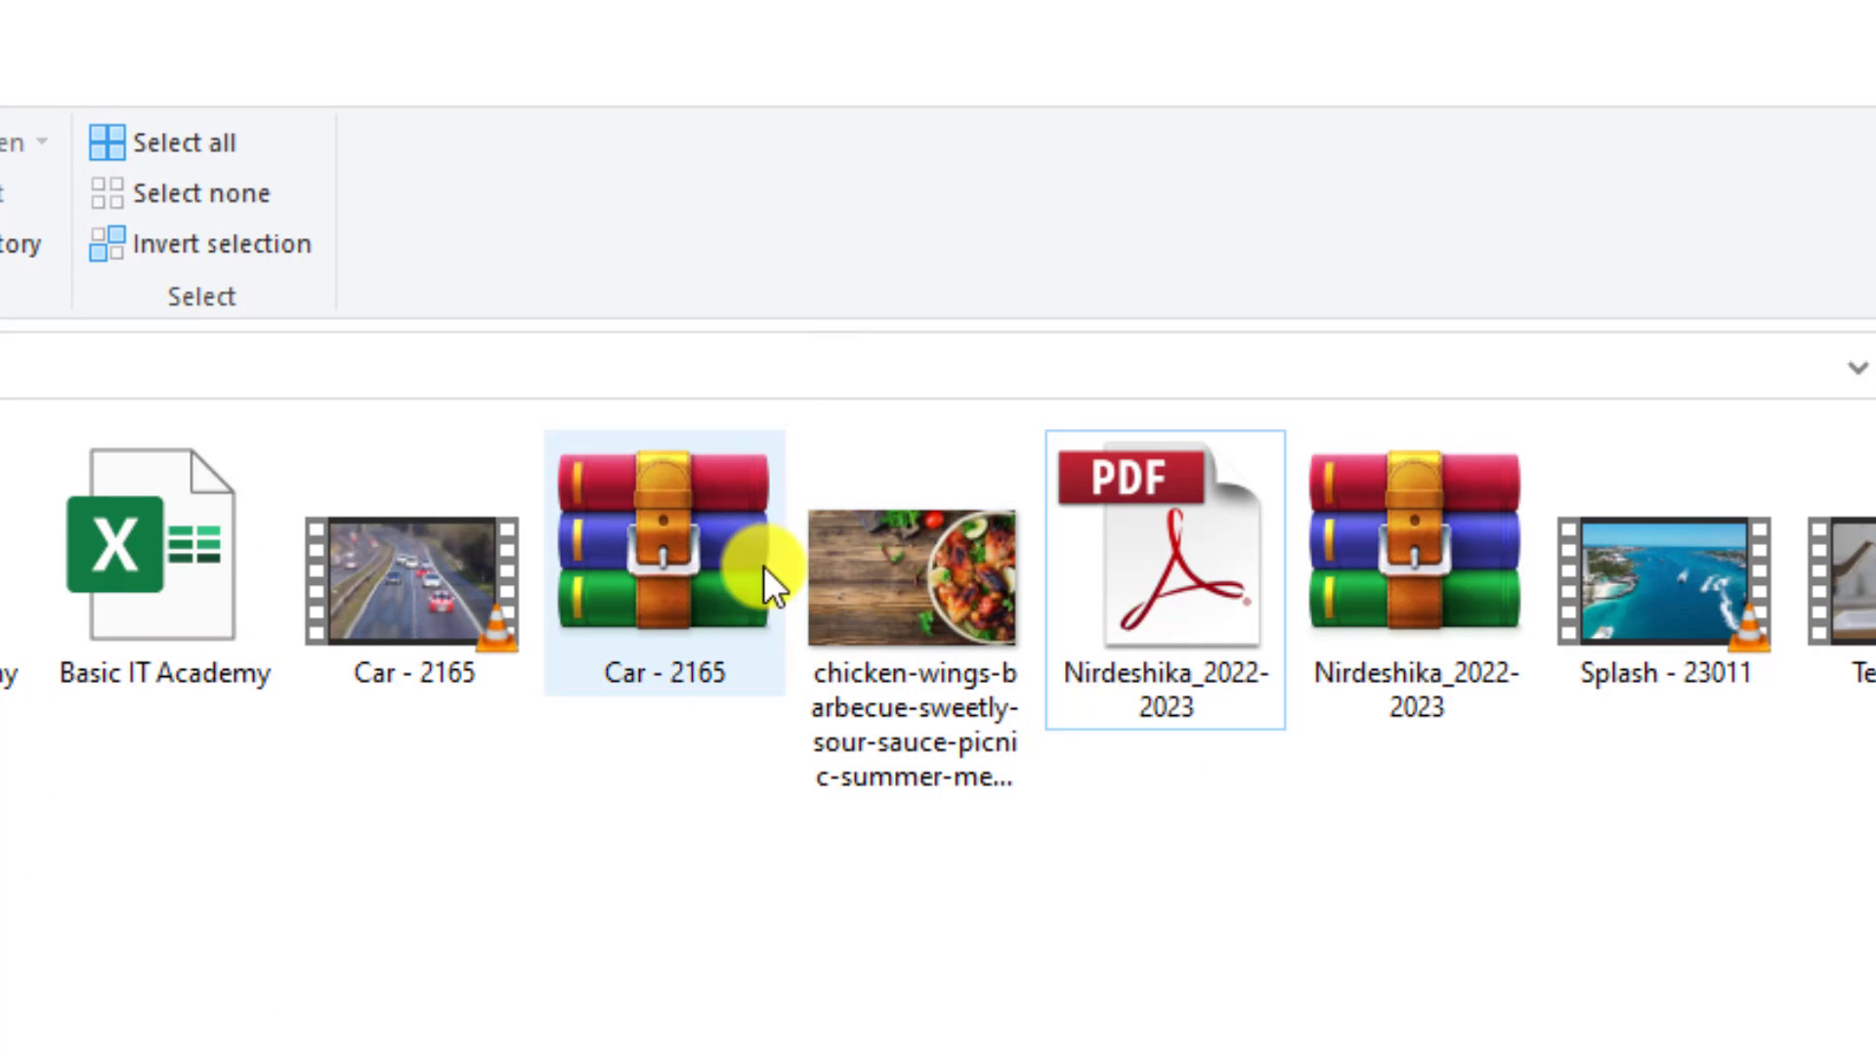
{"action": "mouse_move", "coordinate": [655, 542]}
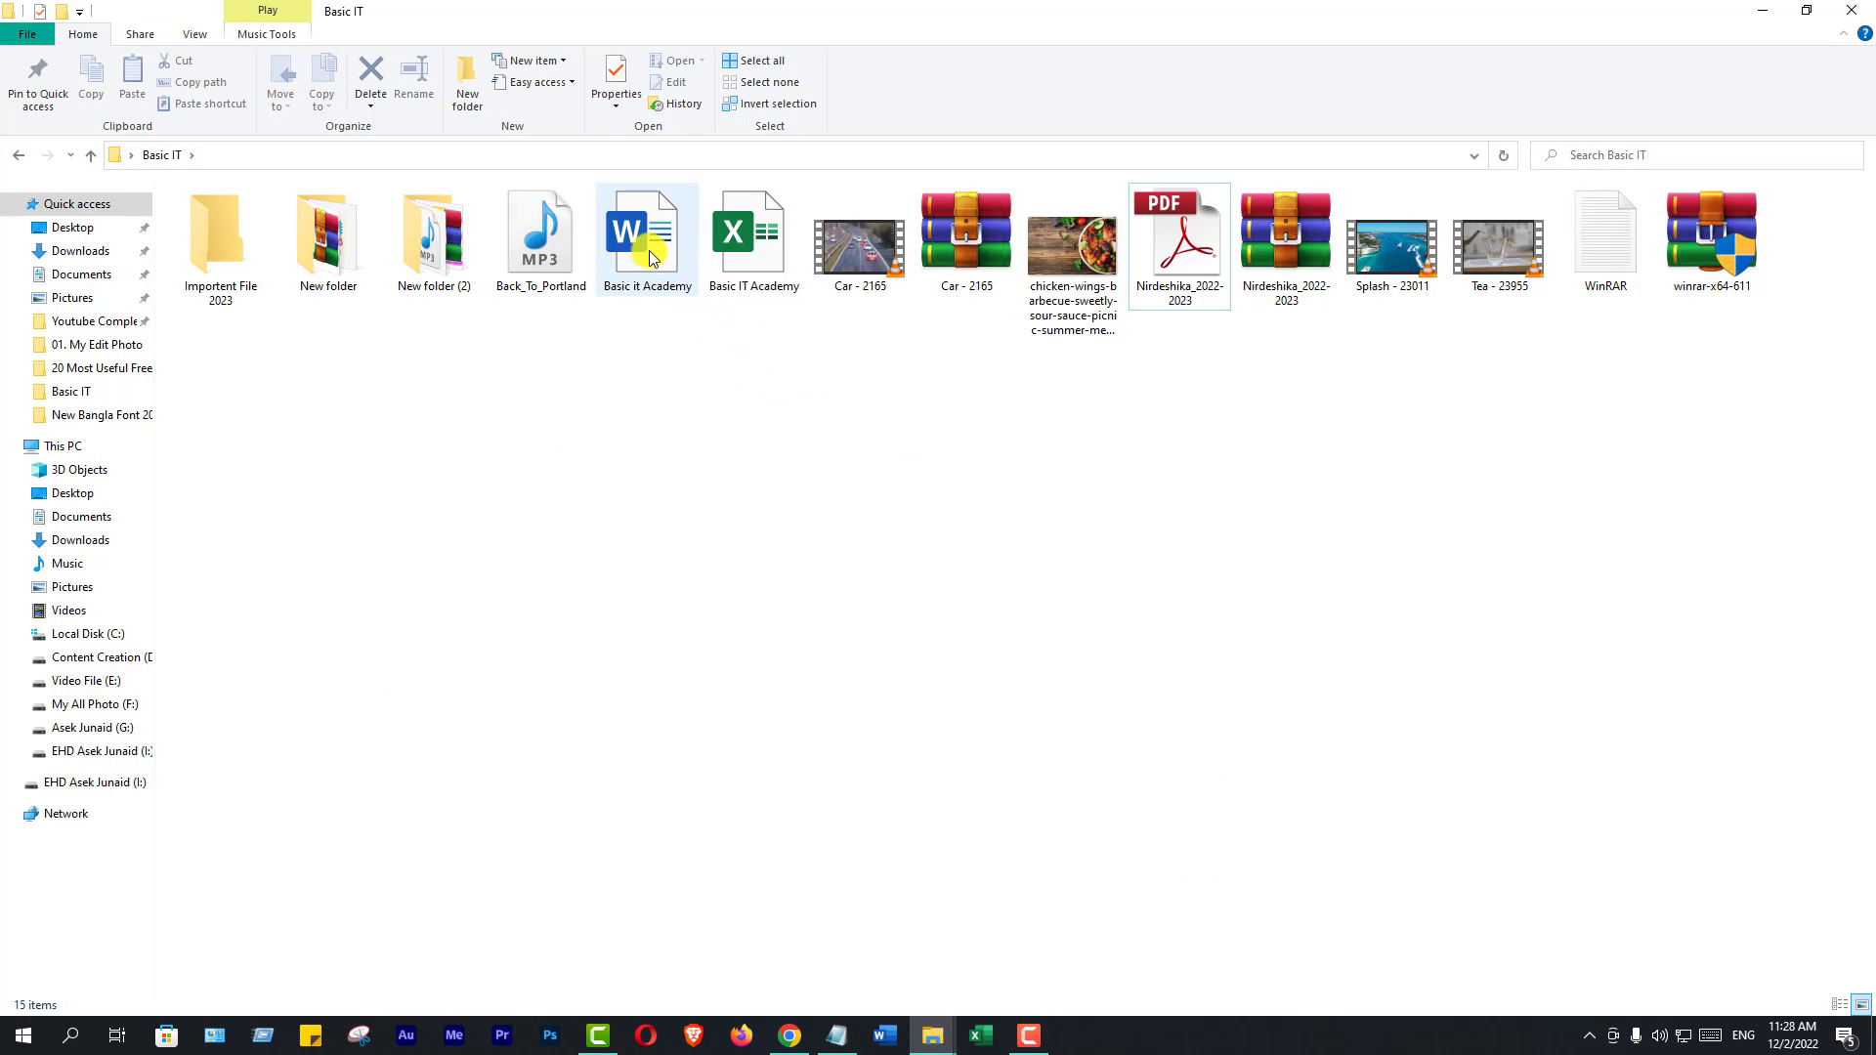
{"action": "mouse_move", "coordinate": [650, 252]}
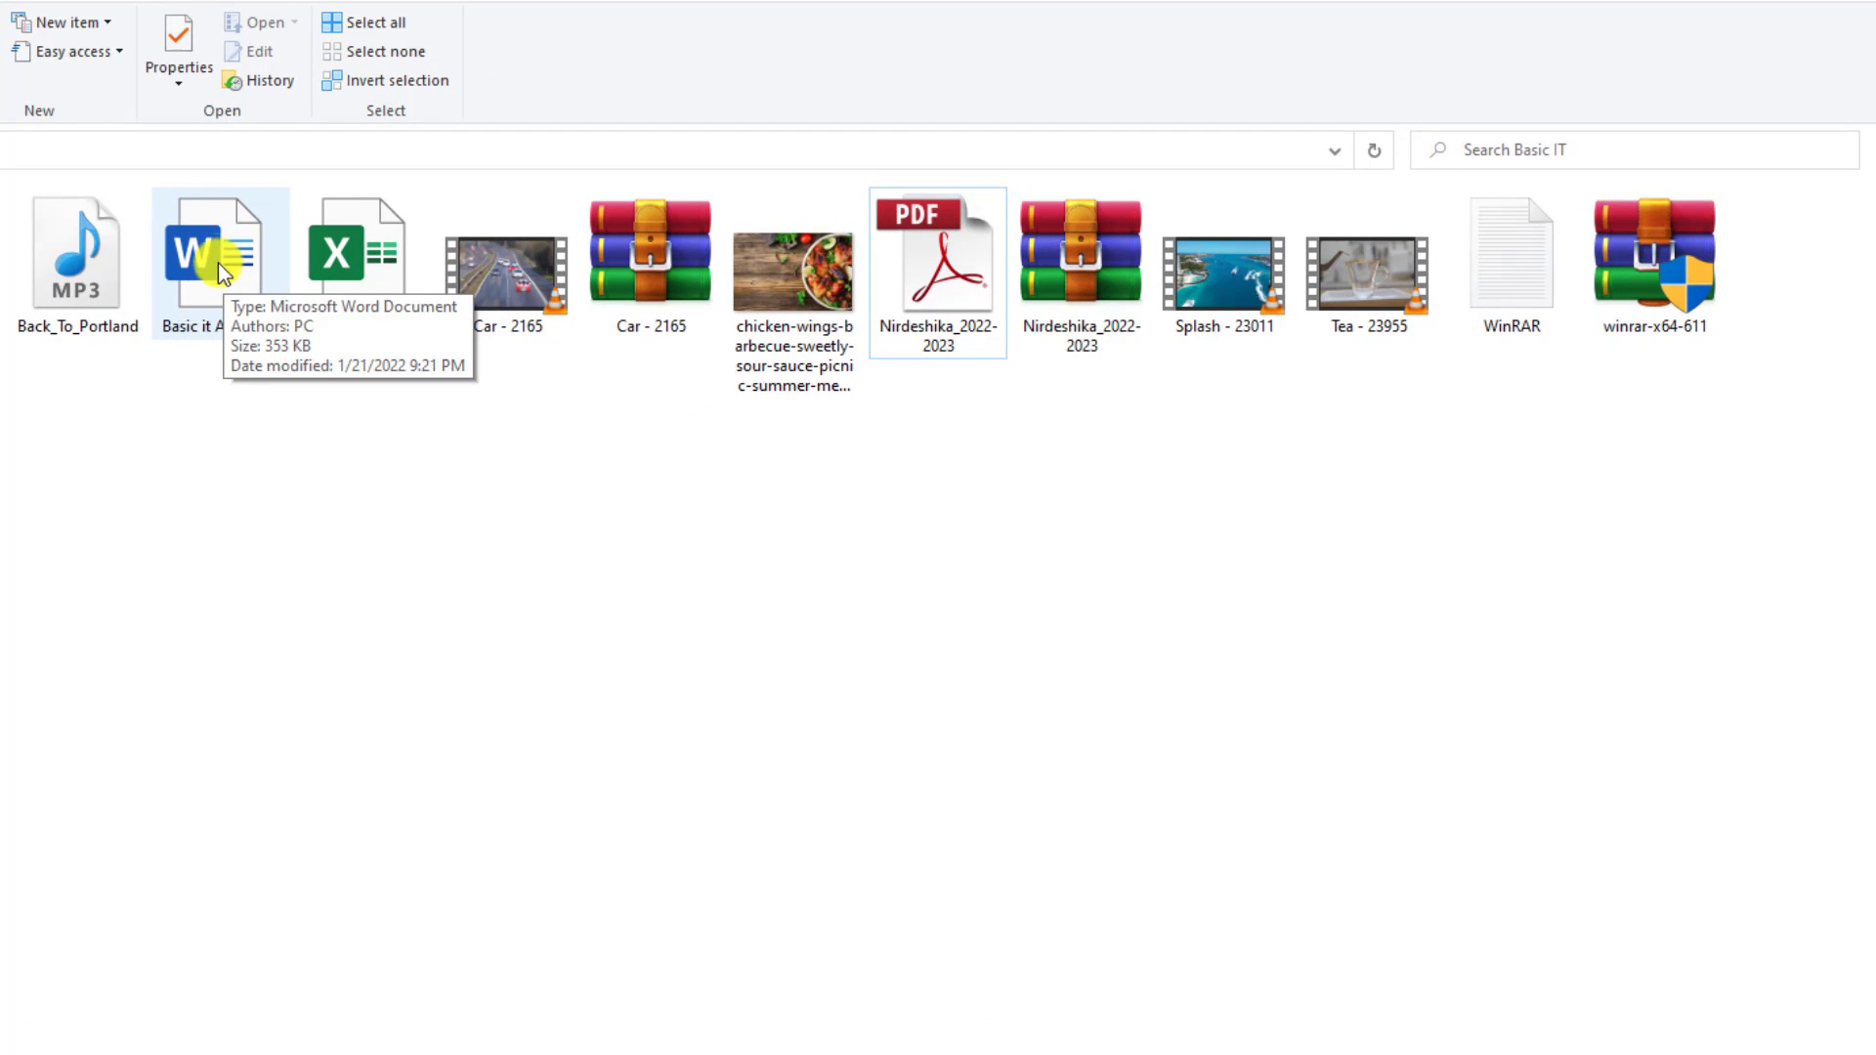
Pack the Basic it Academy Word document into a RAR archive with default WinRAR settings
{"action": "left_click", "coordinate": [217, 254]}
{"action": "right_click", "coordinate": [215, 251]}
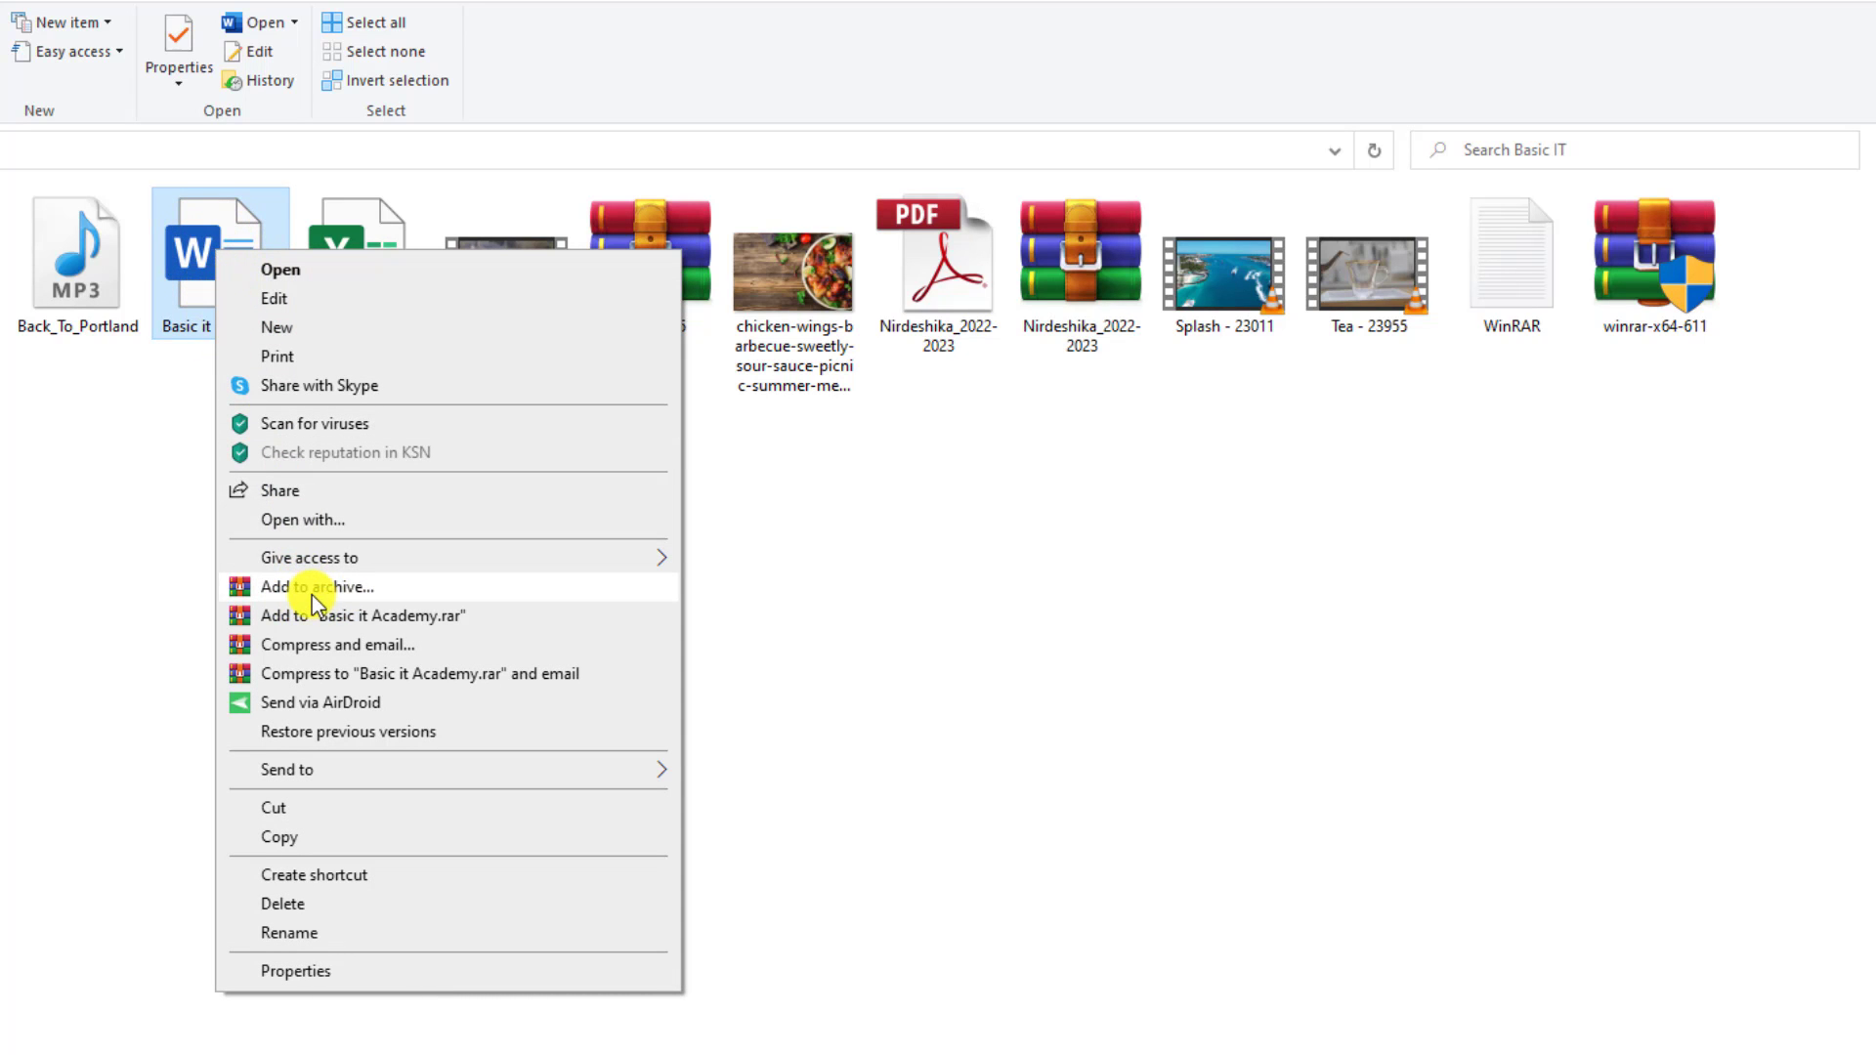
{"action": "left_click", "coordinate": [336, 590]}
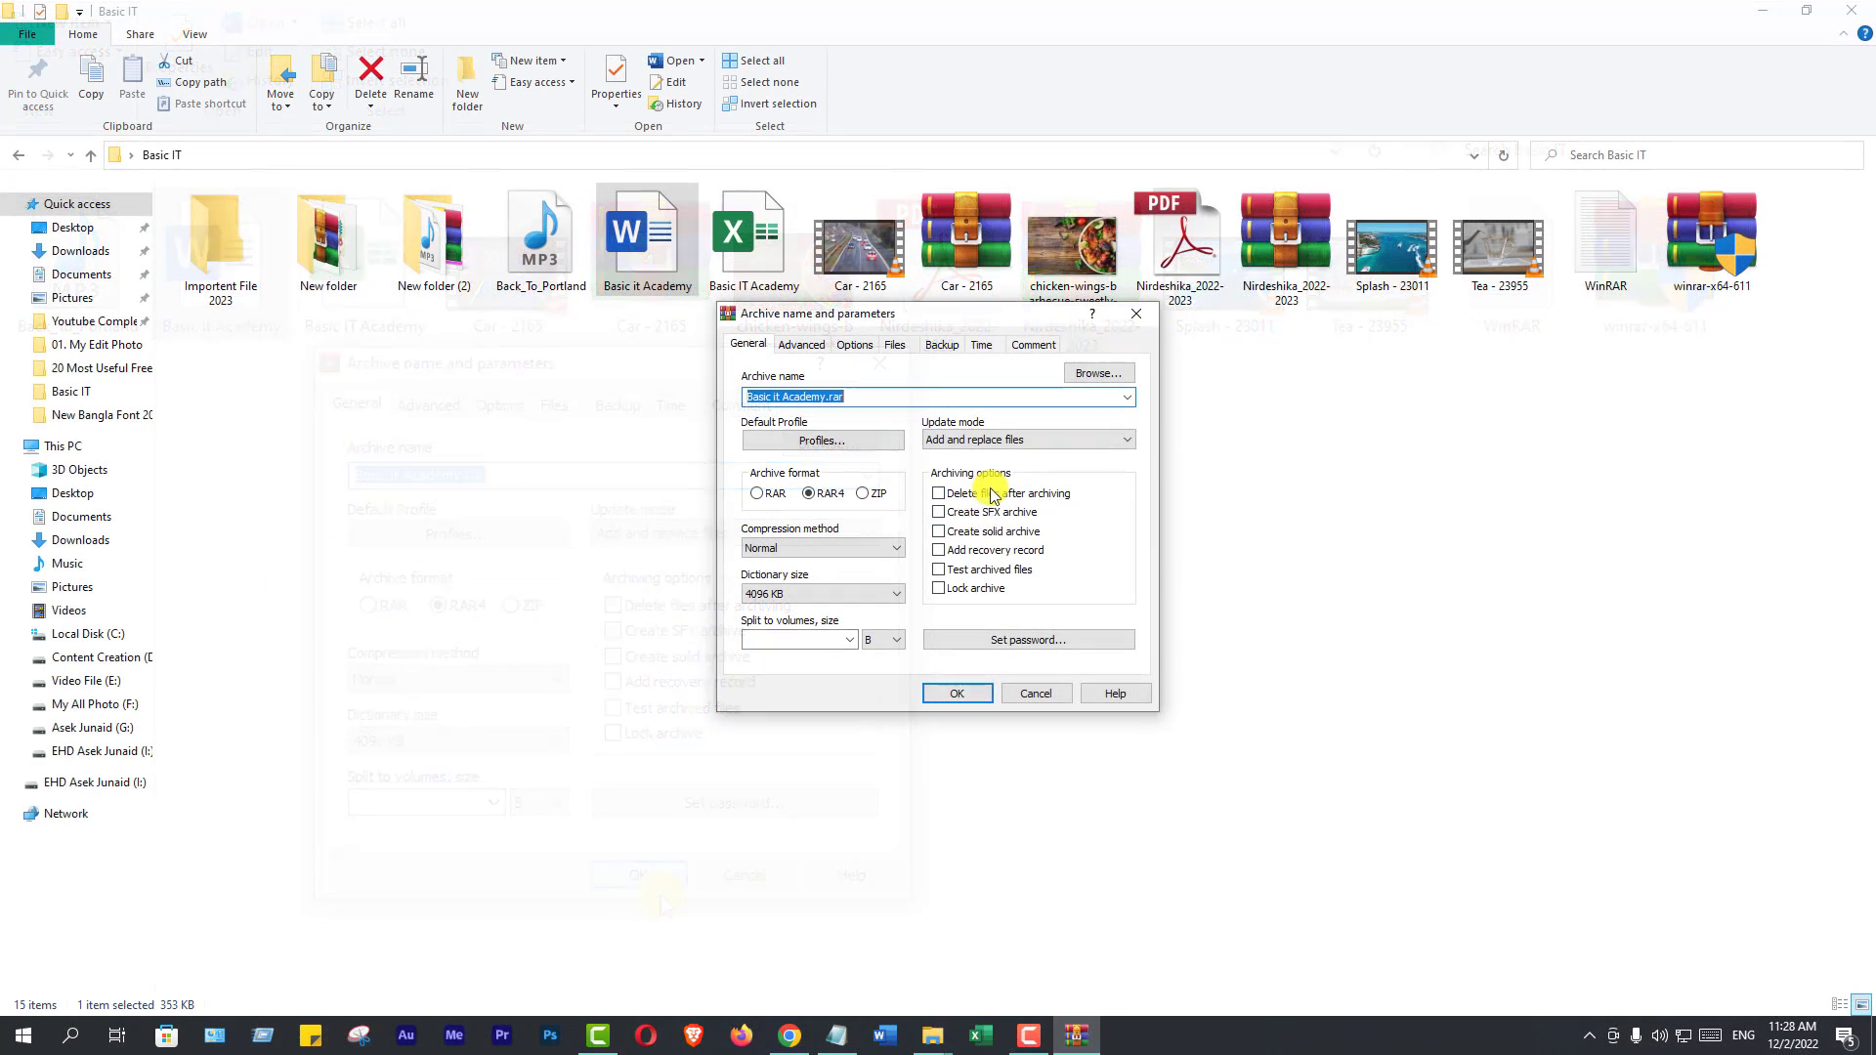
{"action": "left_click", "coordinate": [956, 692]}
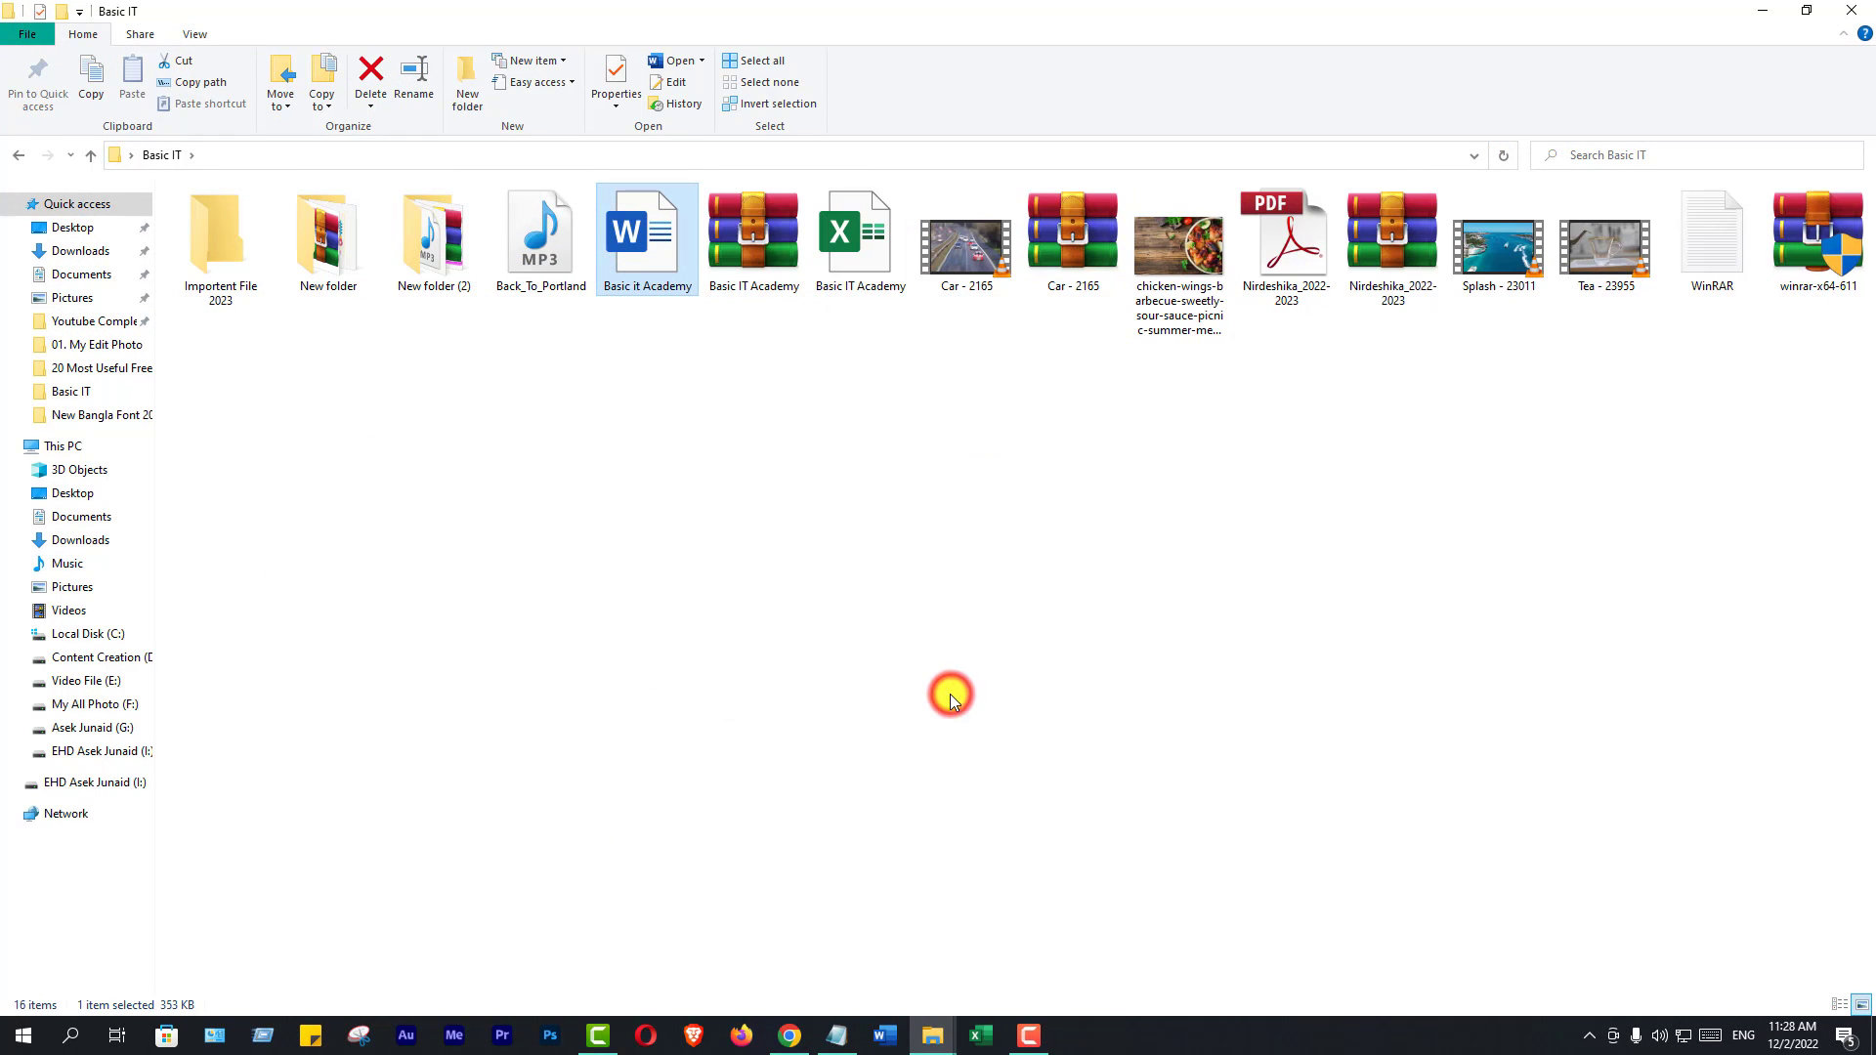
{"action": "left_click", "coordinate": [733, 490]}
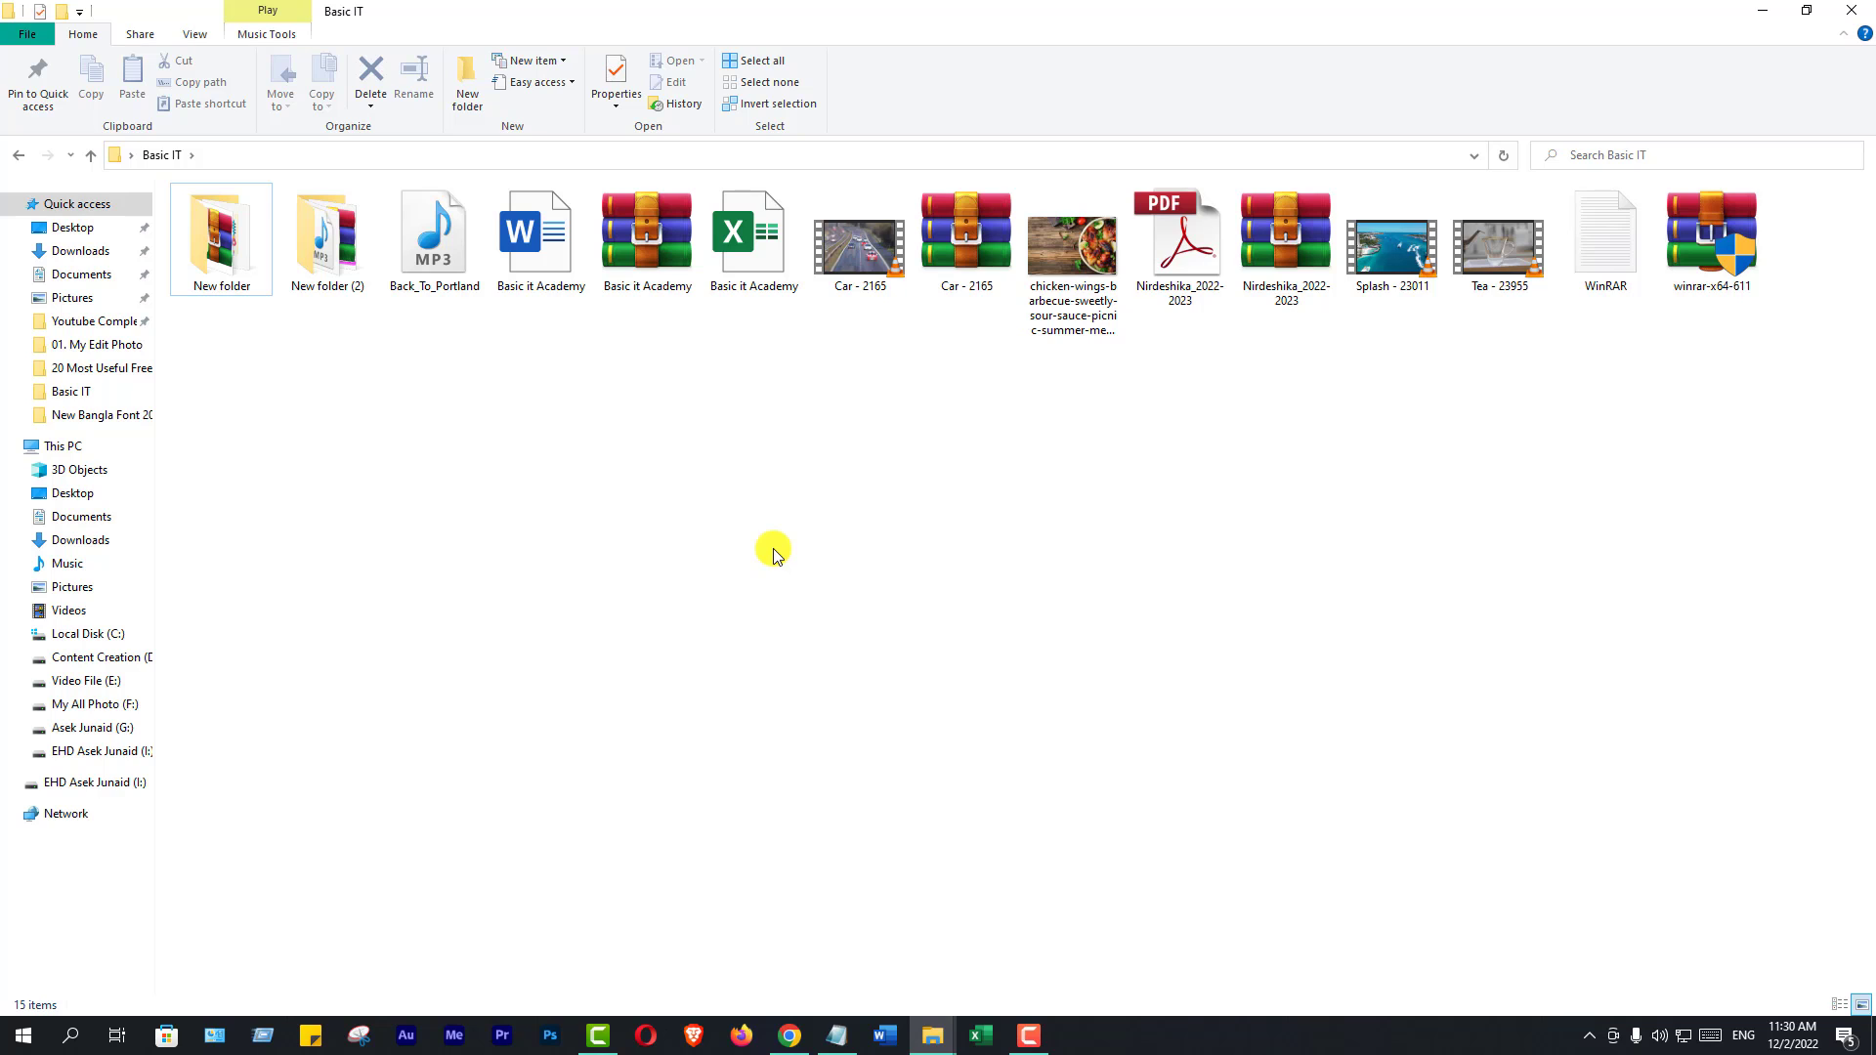
Create a new folder in Basic IT and name it Importent File 2023
{"action": "right_click", "coordinate": [798, 442]}
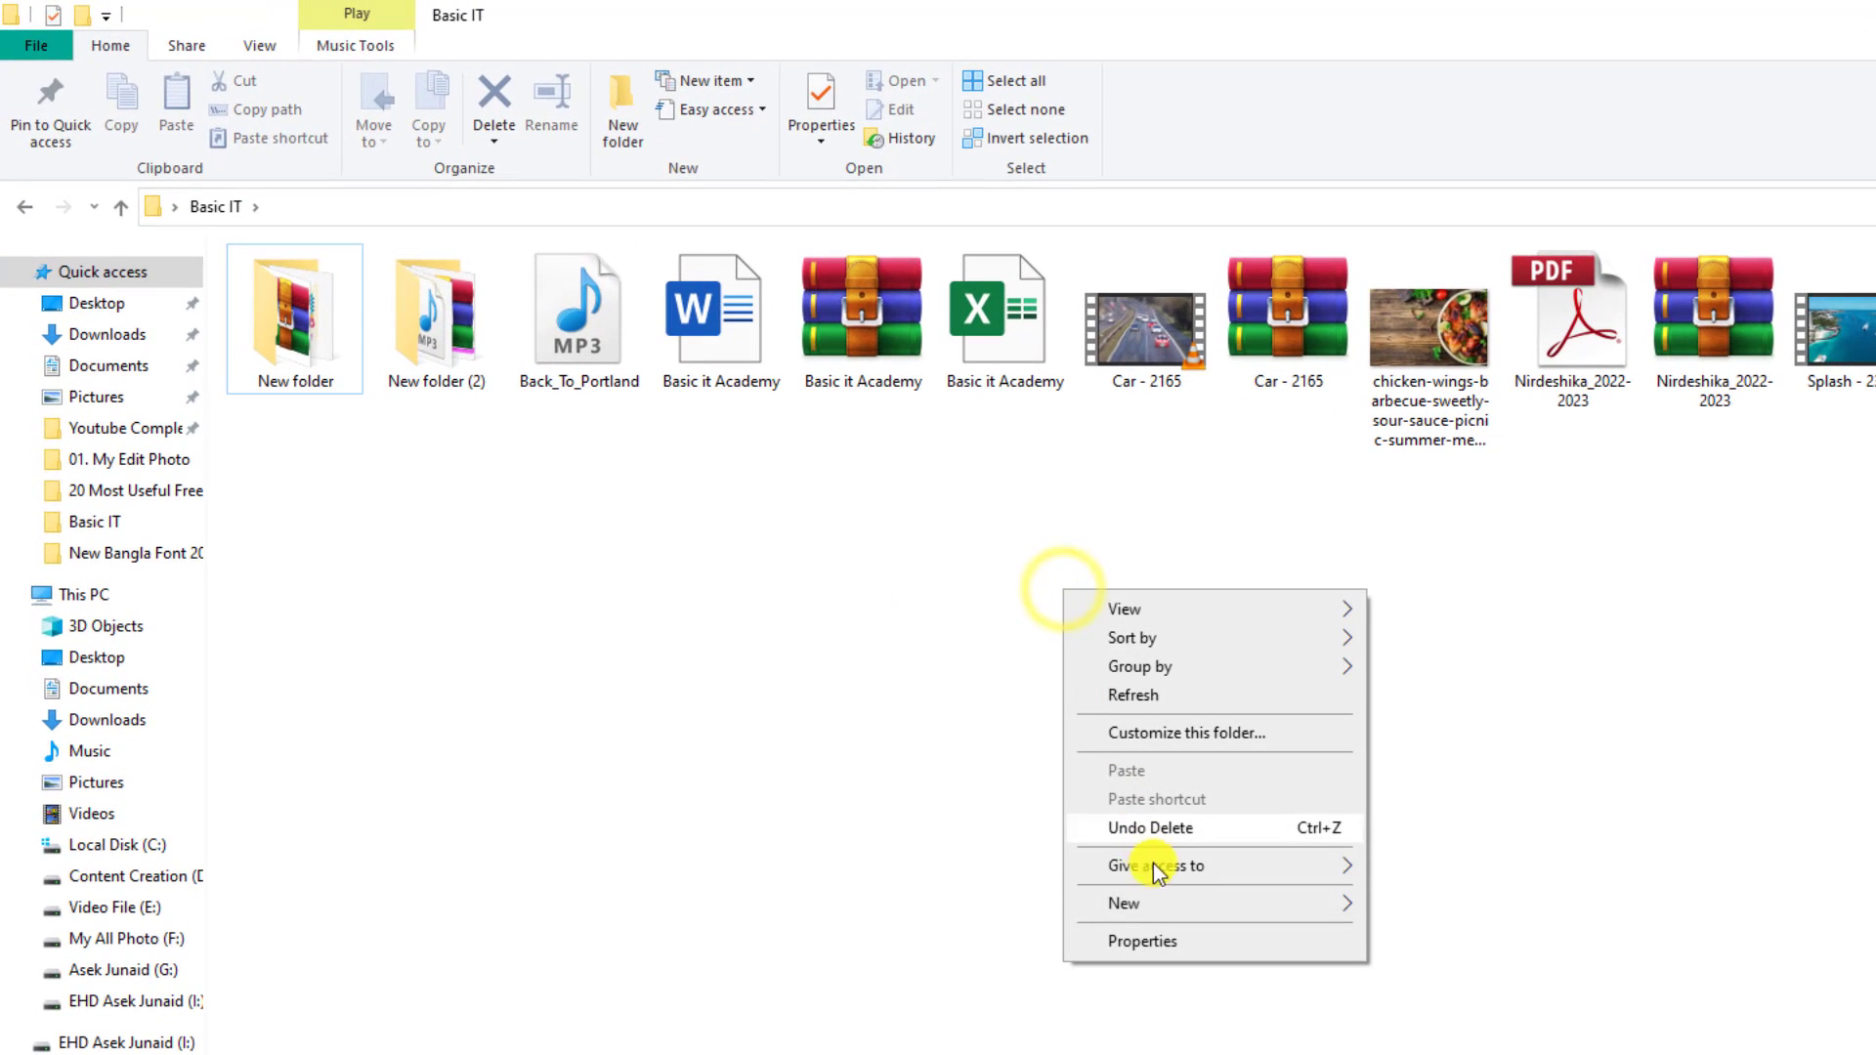
{"action": "mouse_move", "coordinate": [1341, 903]}
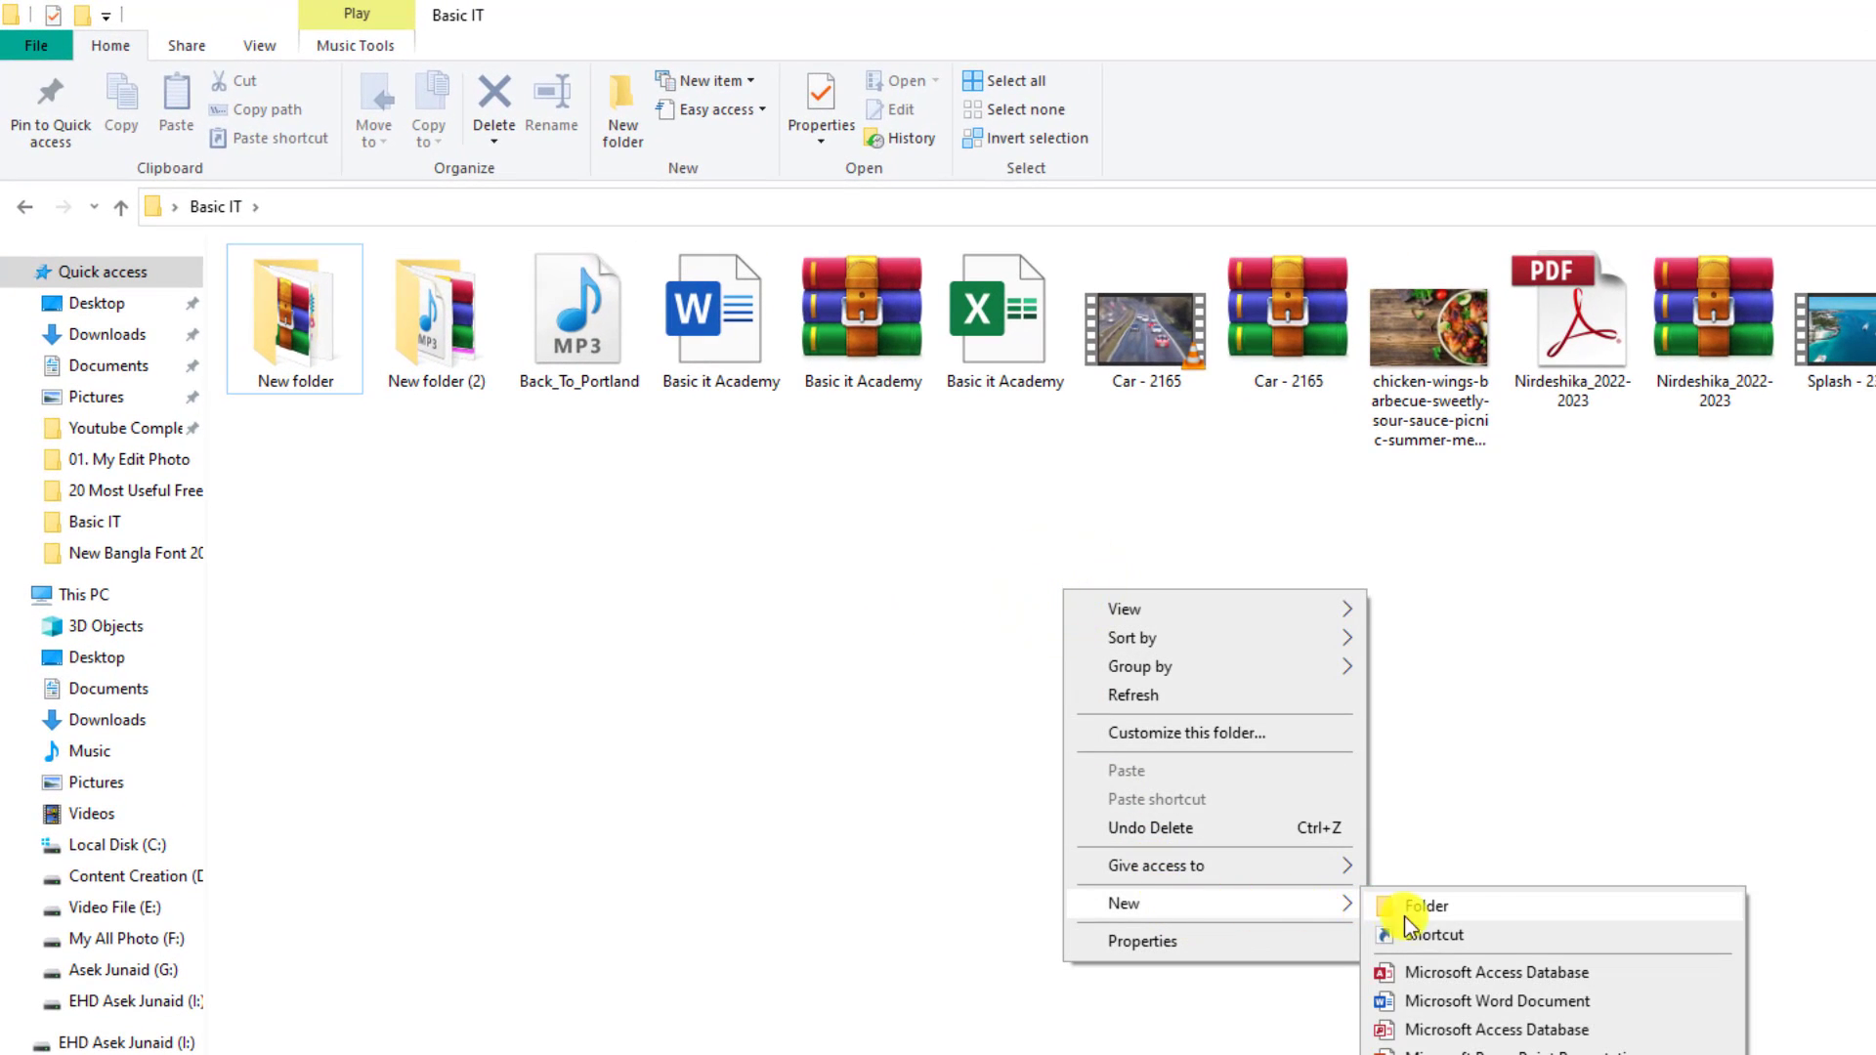
{"action": "left_click", "coordinate": [1432, 906]}
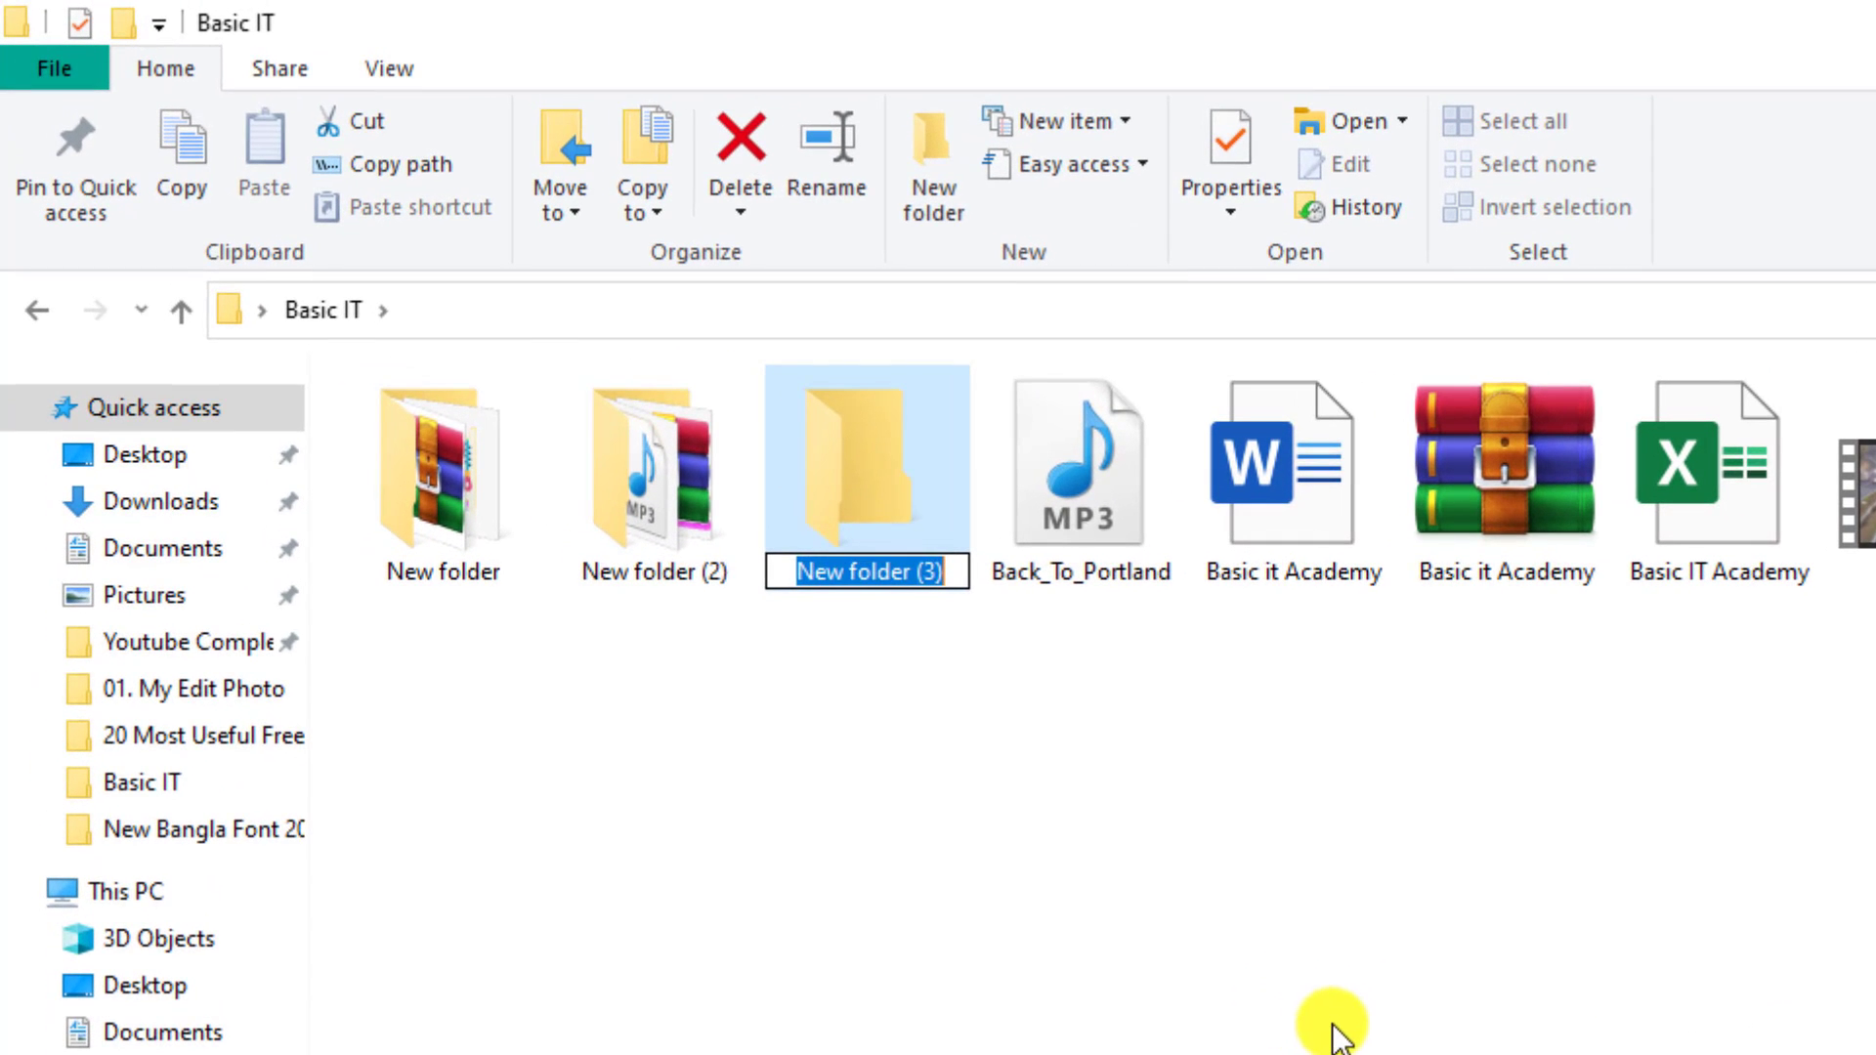
{"action": "type", "text": "Importent File 2023"}
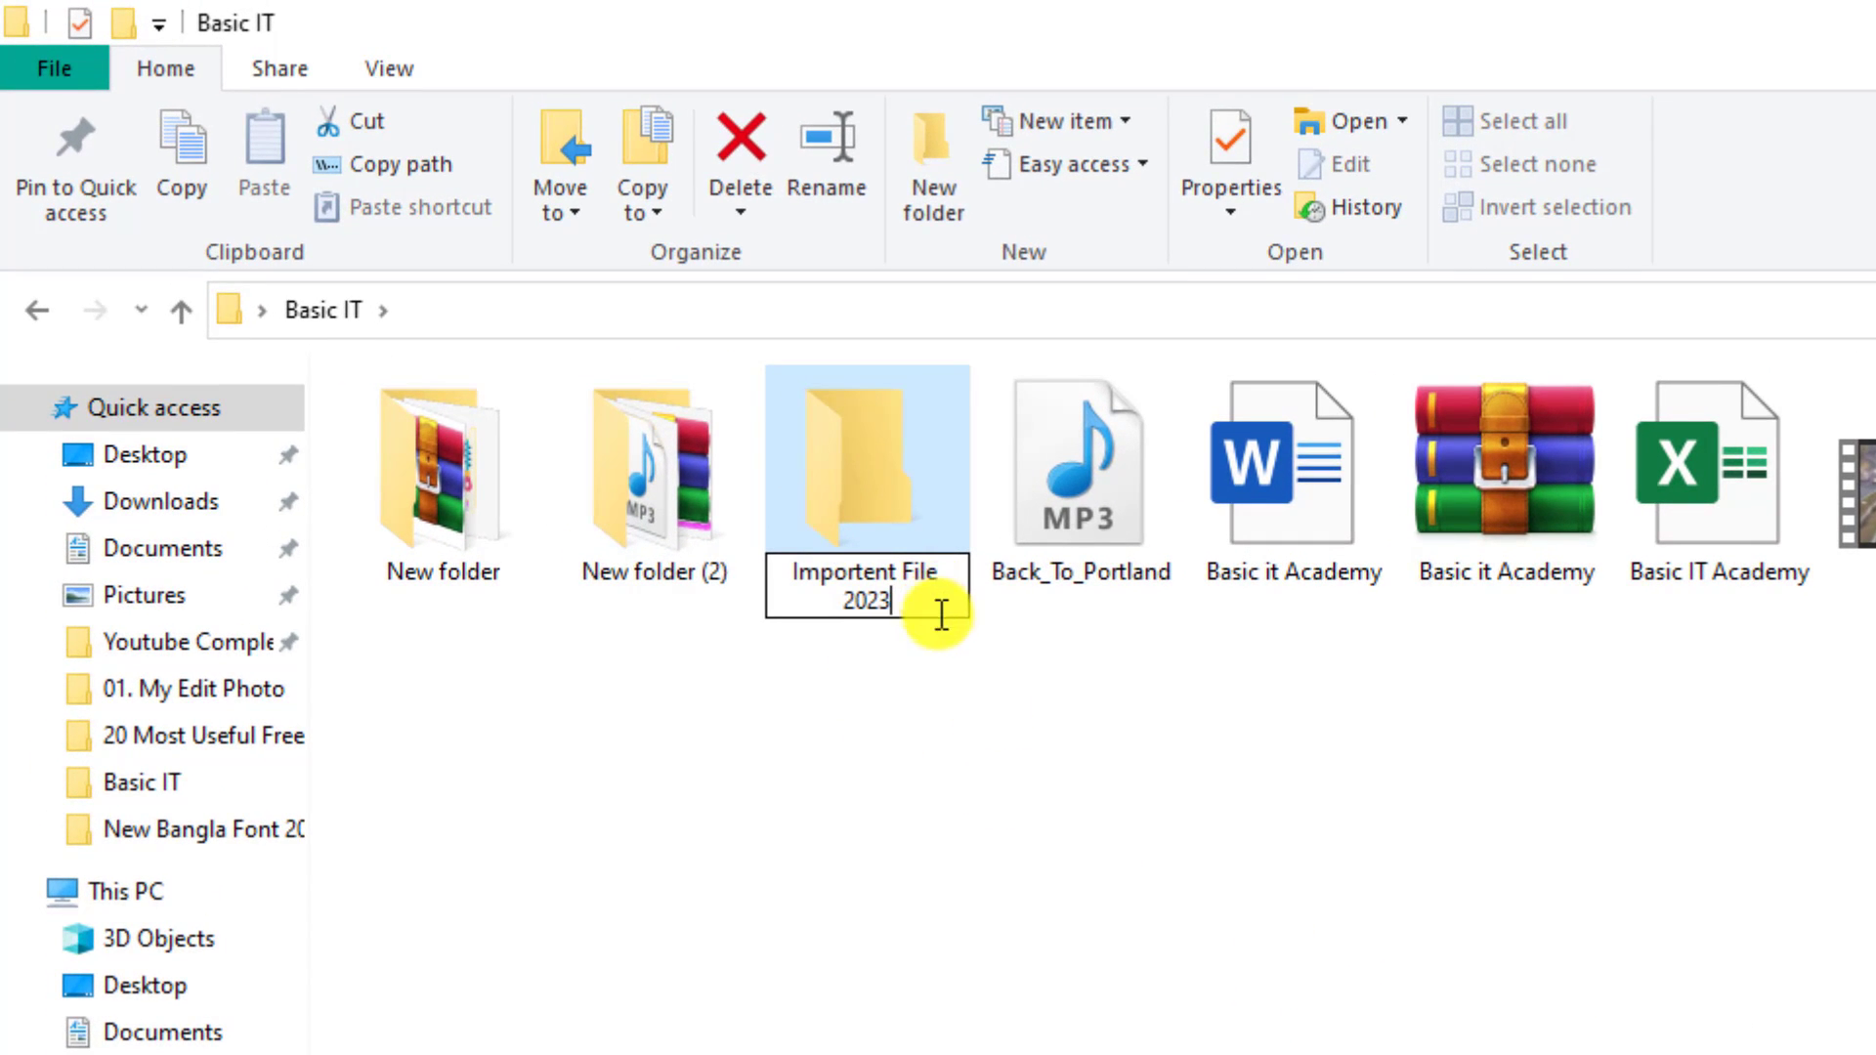
{"action": "left_click", "coordinate": [1044, 864]}
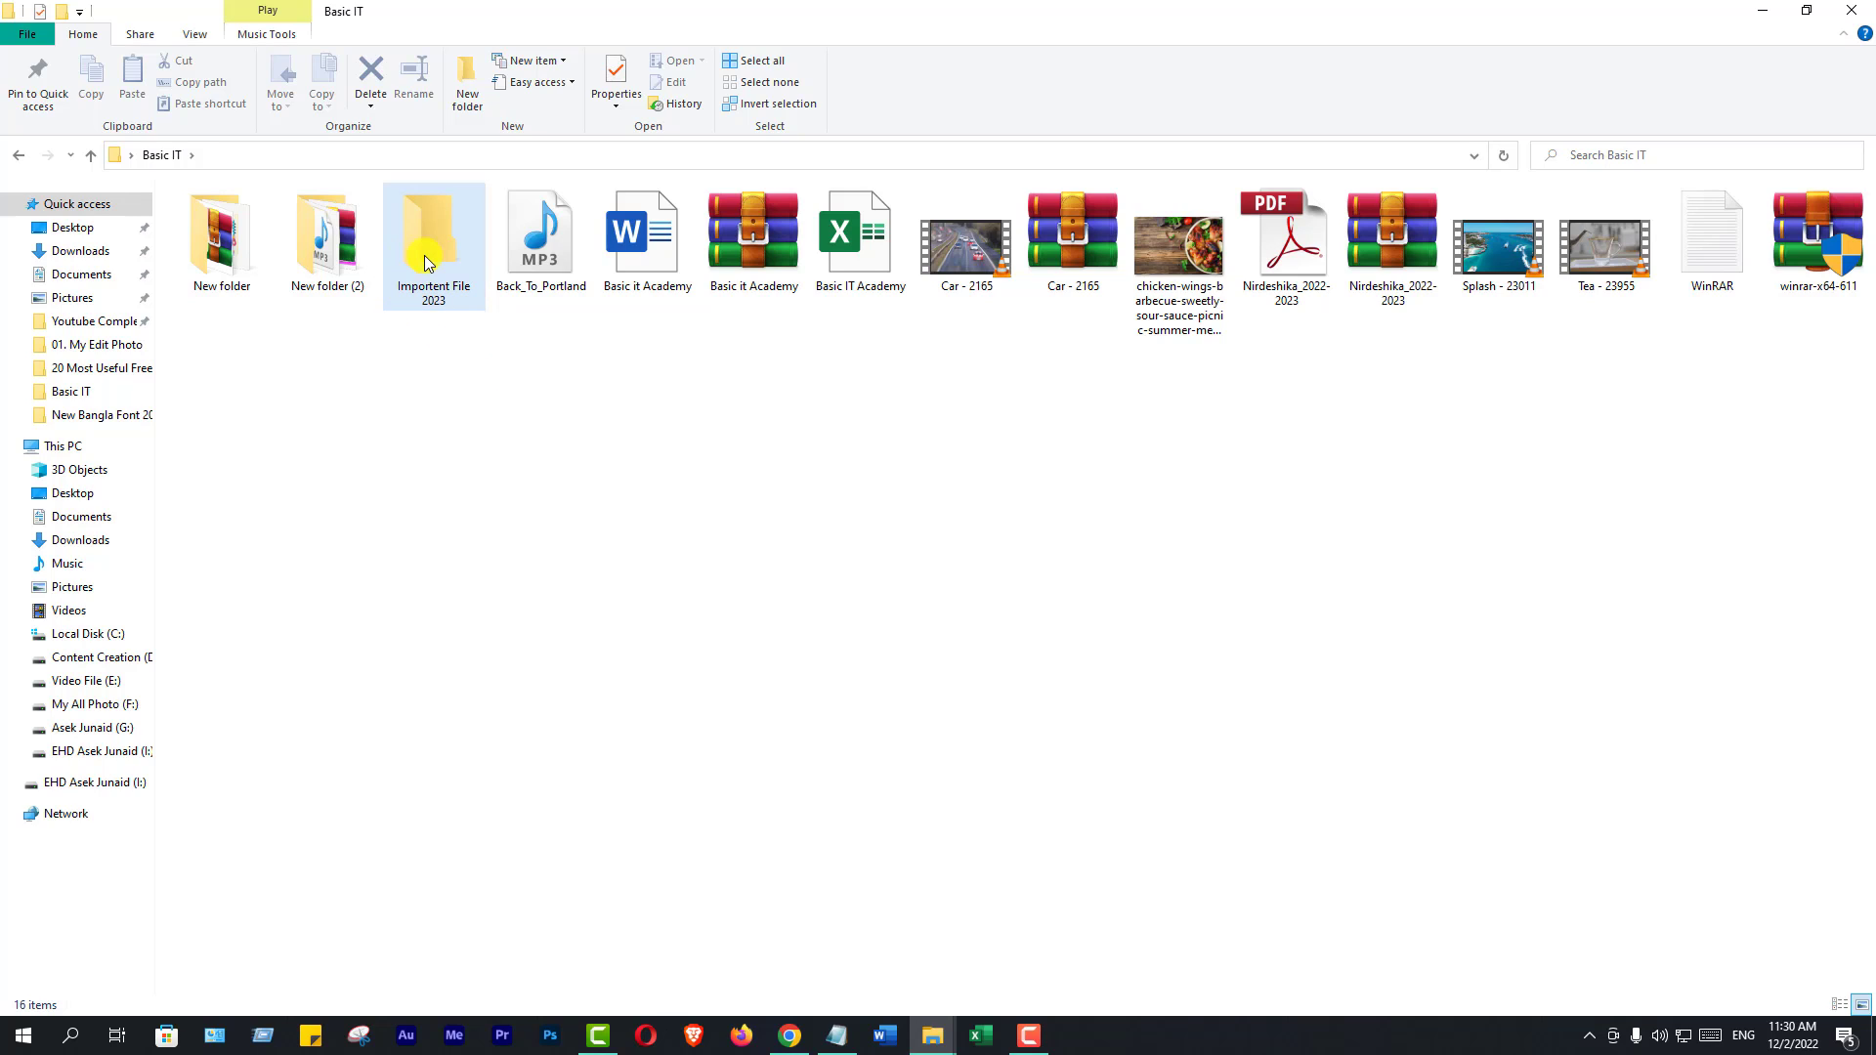
Select Back_To_Portland, both Basic it Academy files, Car - 2165, chicken-wings, the Nirdeshika PDF and winrar-x64-611
{"action": "left_click", "coordinate": [596, 427]}
{"action": "left_click", "coordinate": [540, 237]}
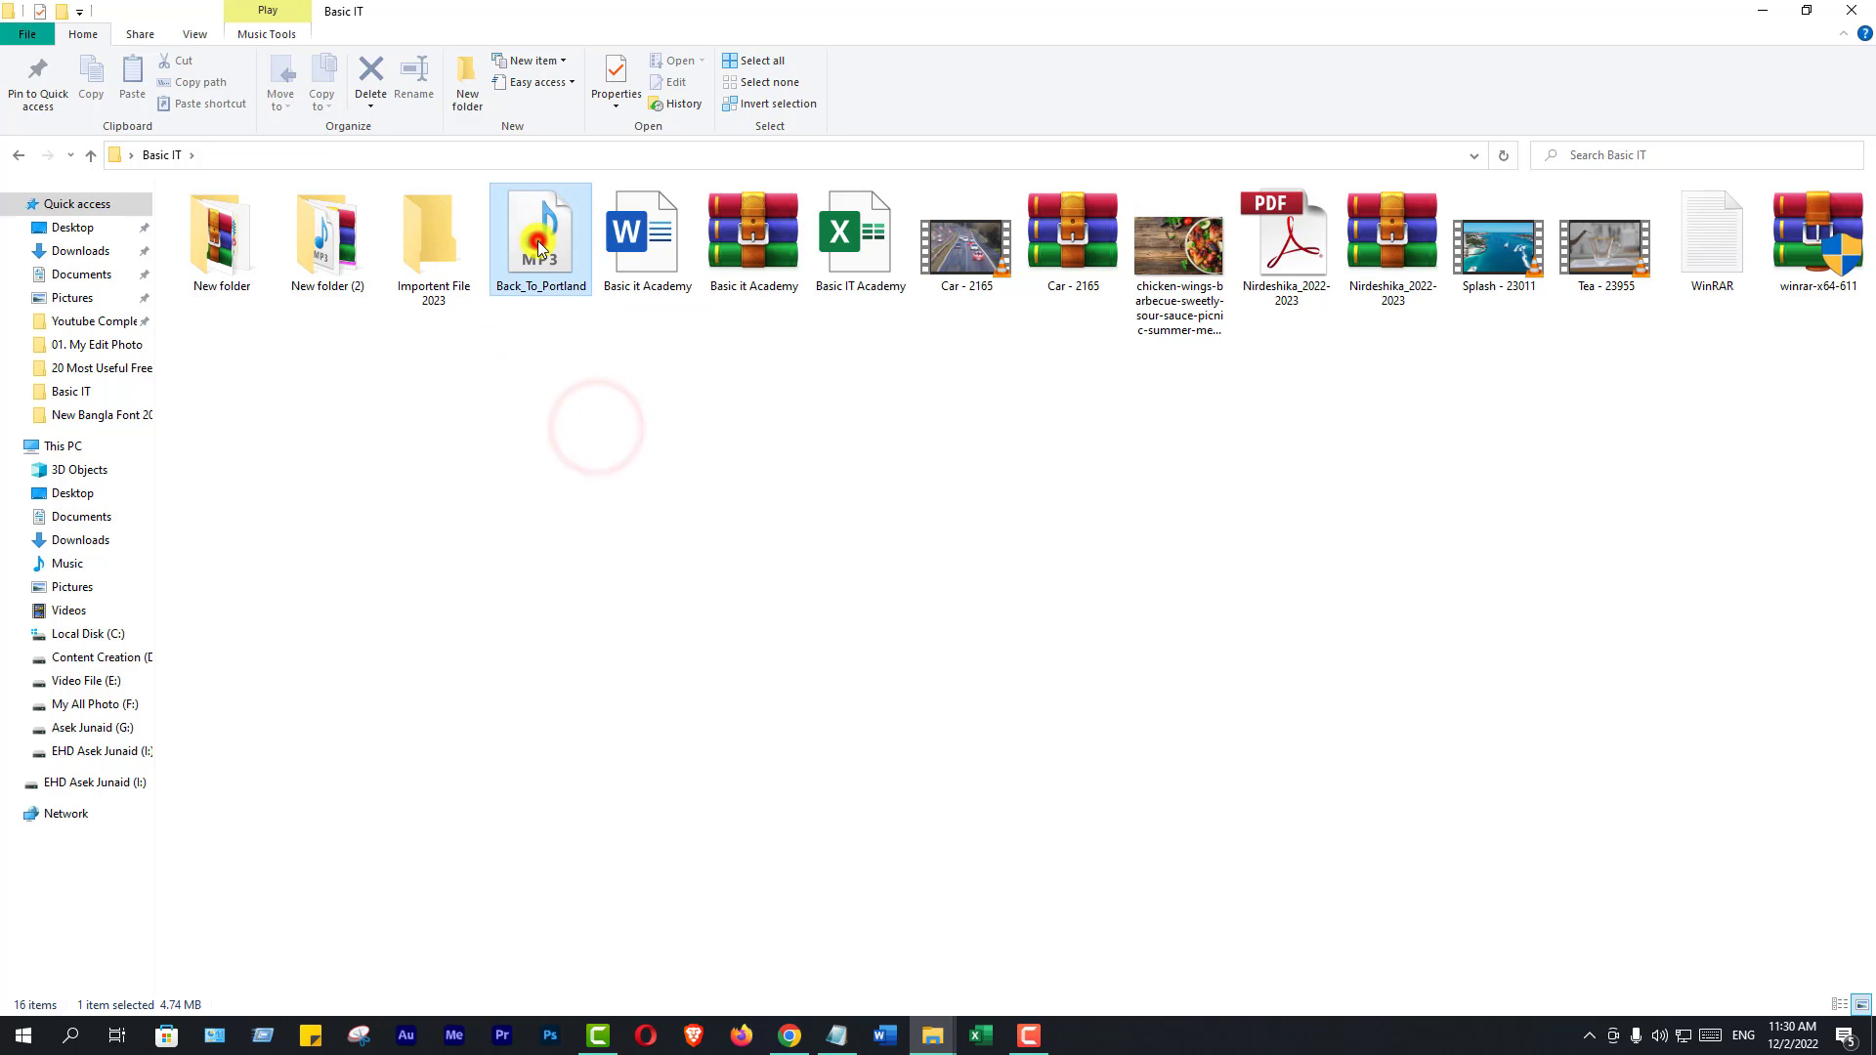
{"action": "left_click", "coordinate": [633, 247], "text": "ctrl"}
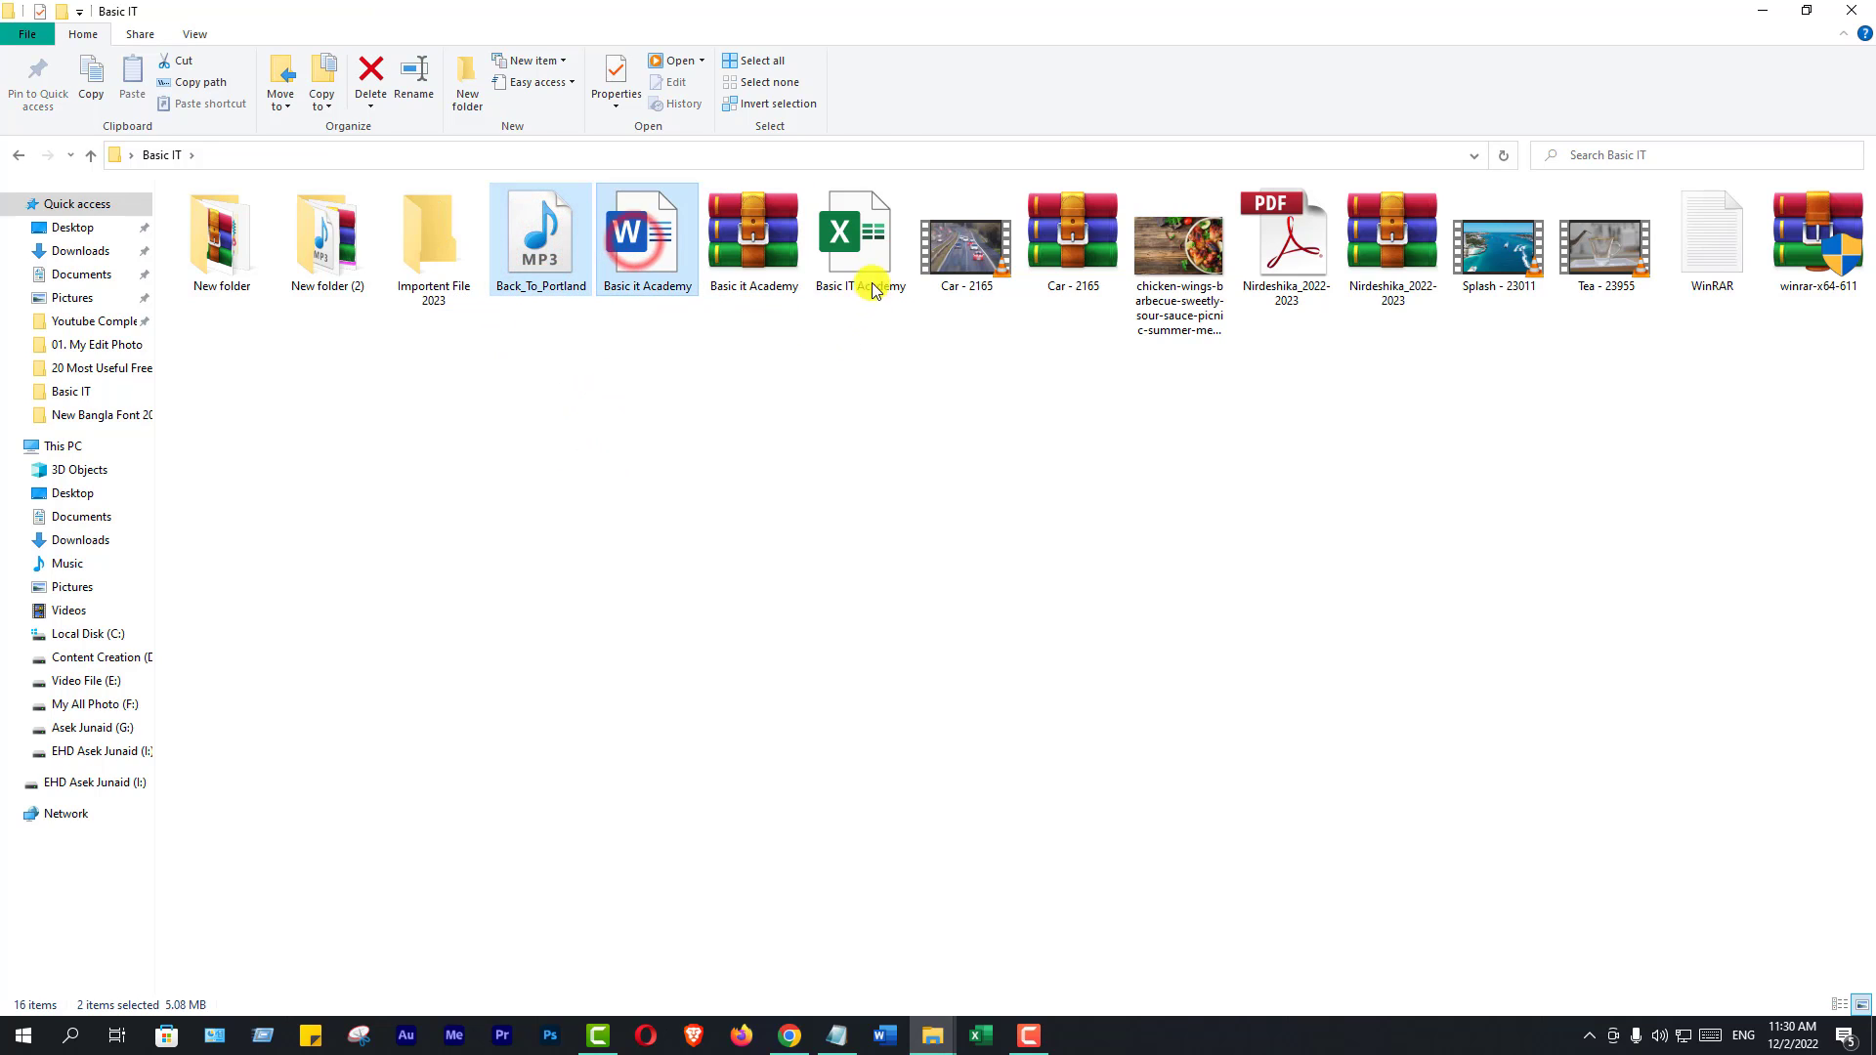
{"action": "left_click", "coordinate": [864, 243], "text": "ctrl"}
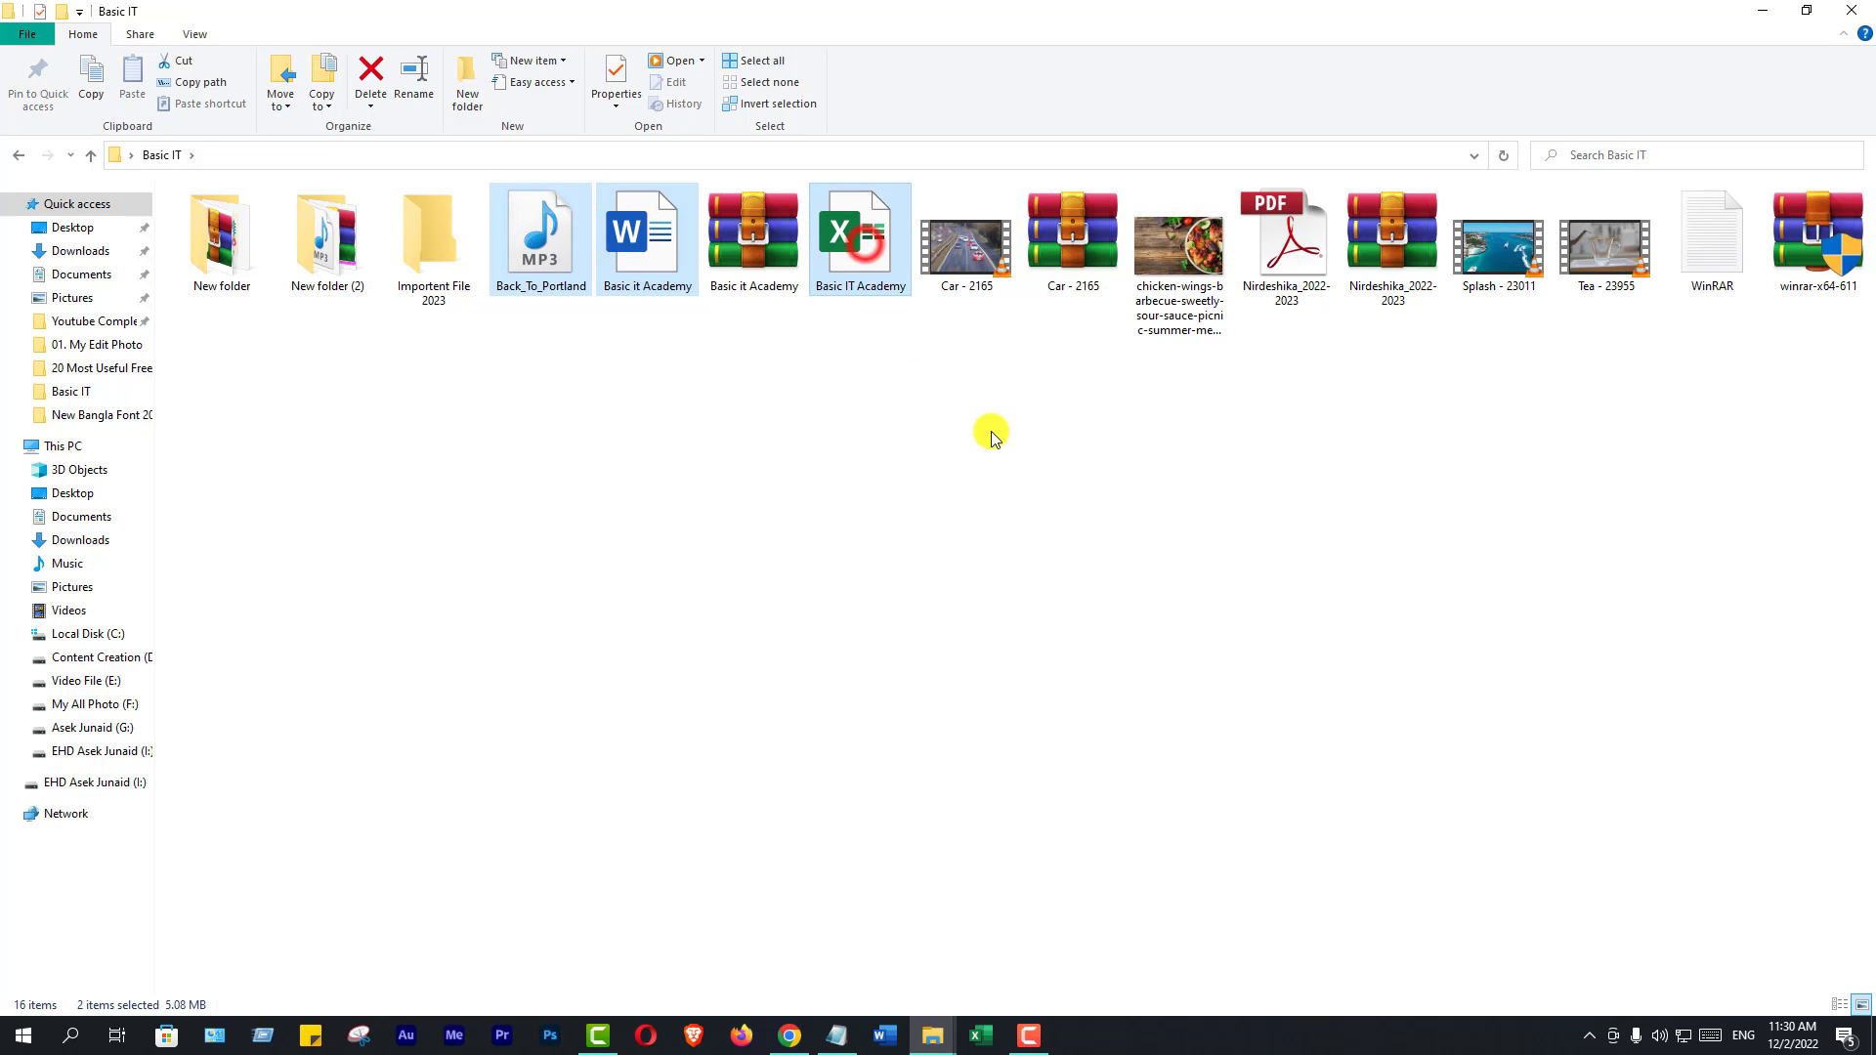
{"action": "left_click", "coordinate": [977, 254], "text": "ctrl"}
{"action": "left_click", "coordinate": [1179, 252], "text": "ctrl"}
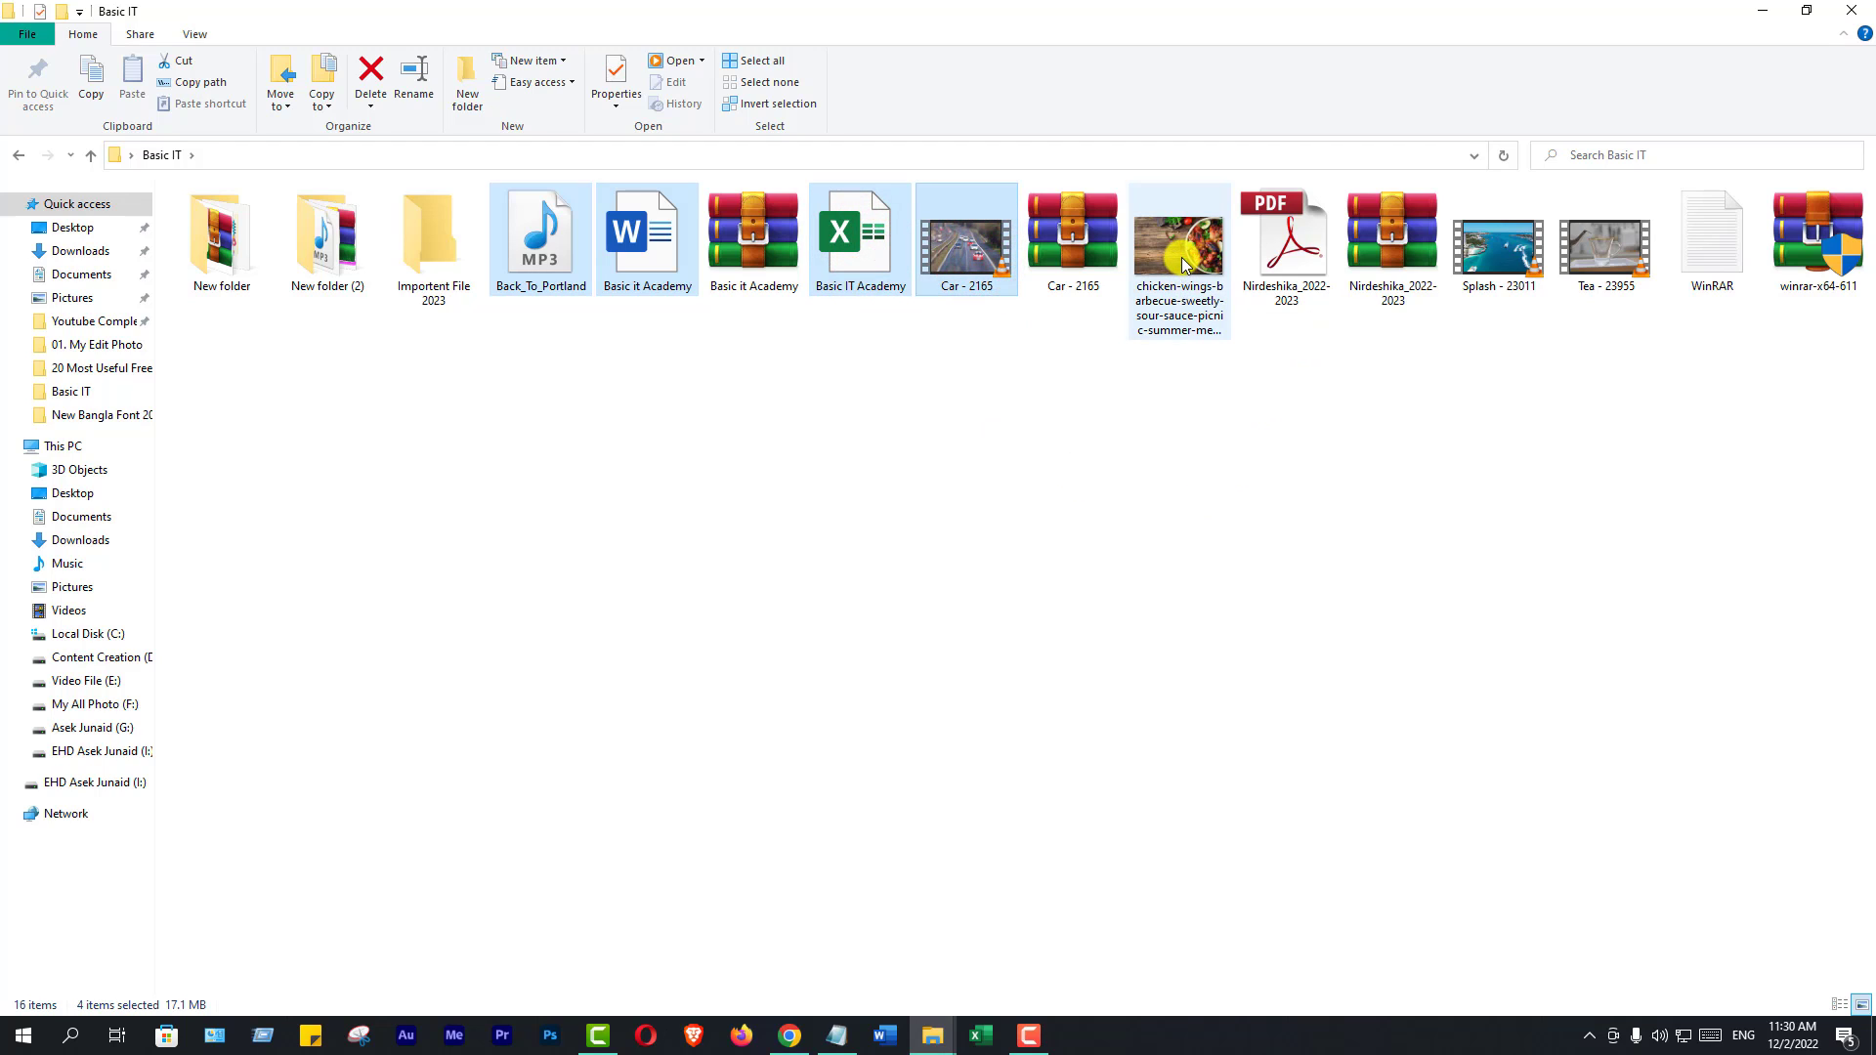
{"action": "left_click", "coordinate": [1311, 269], "text": "ctrl"}
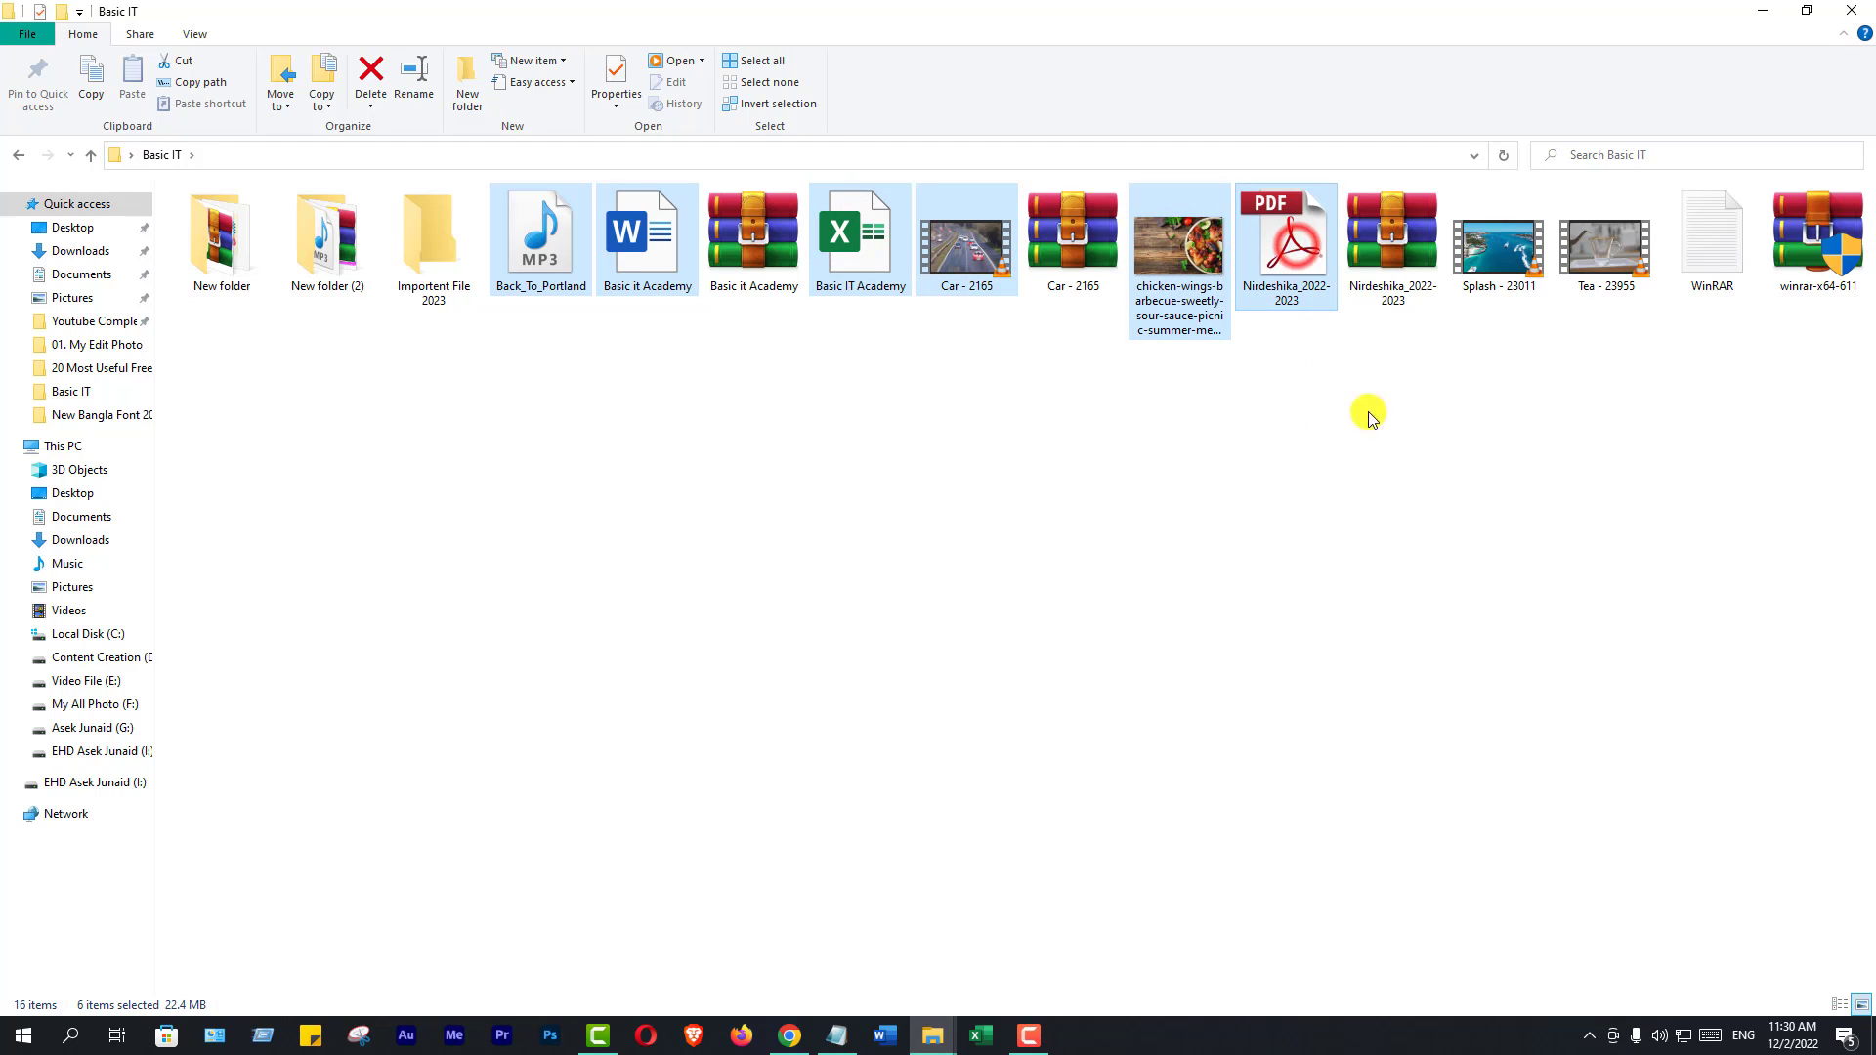
{"action": "left_click", "coordinate": [1819, 260], "text": "ctrl"}
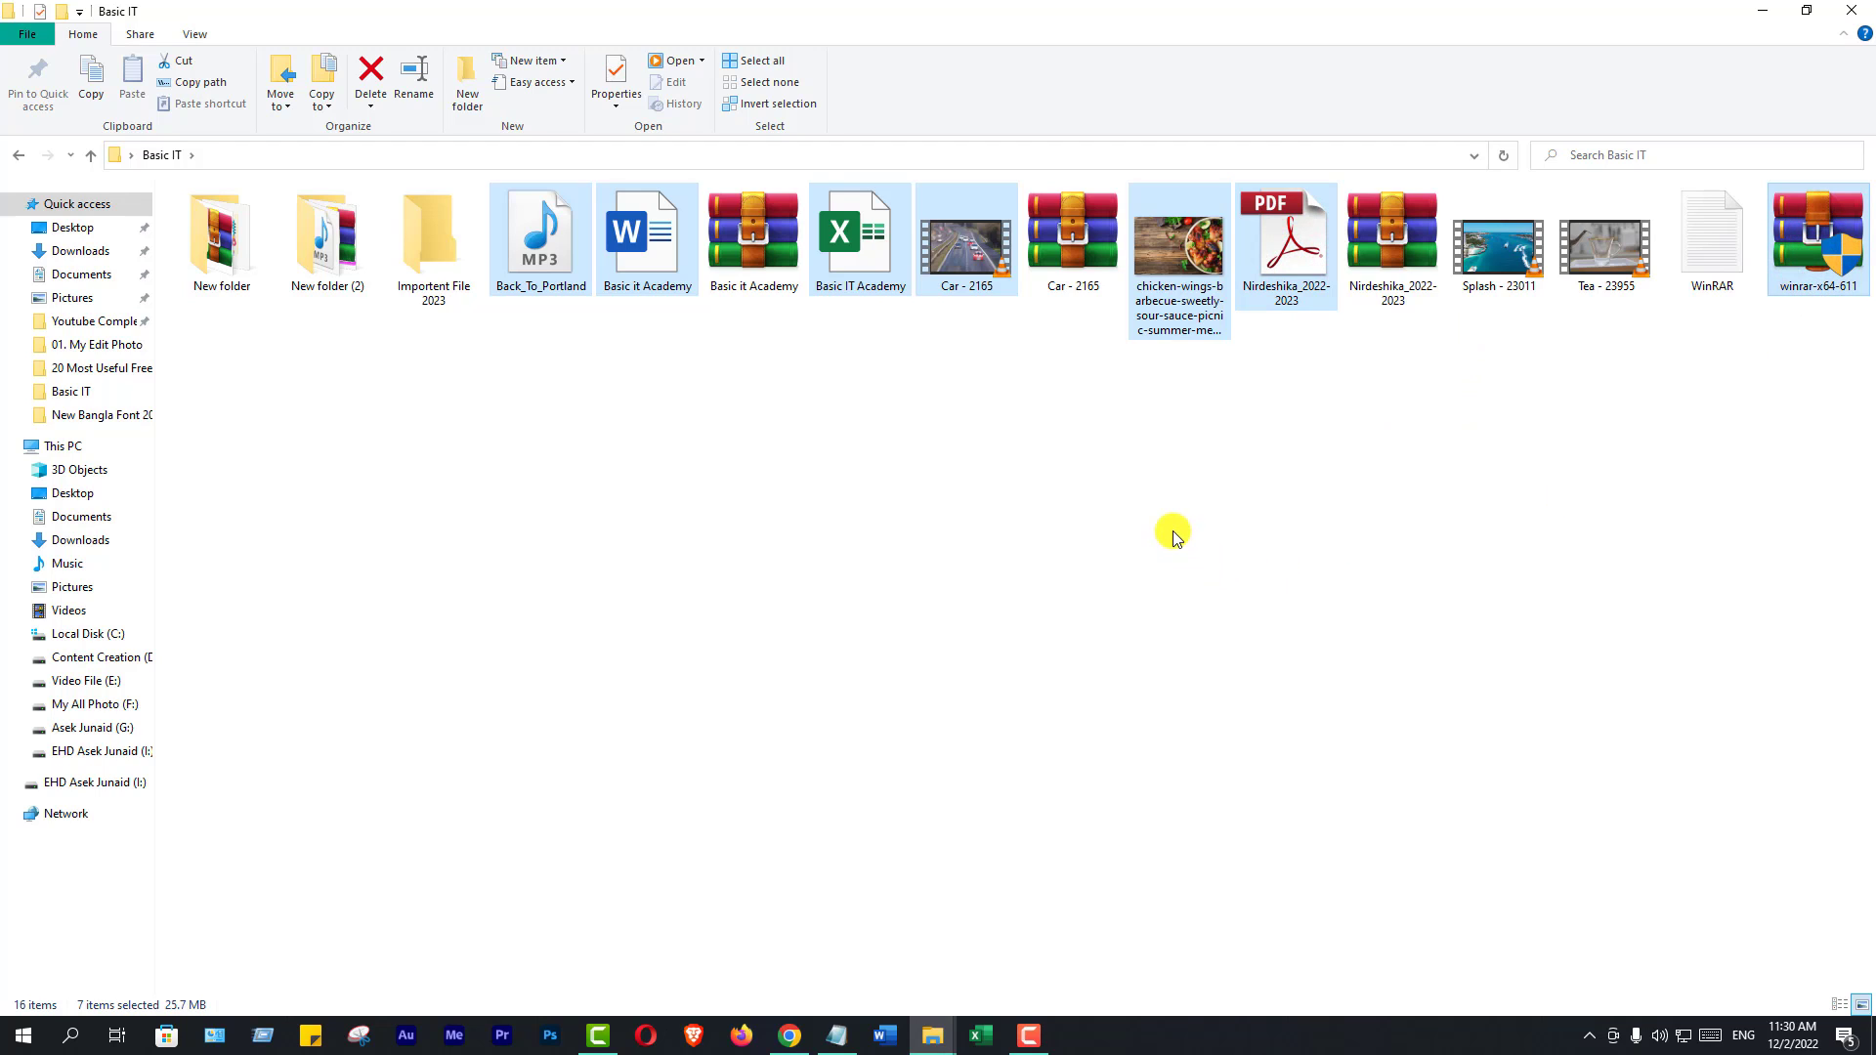
Copy the seven selected files and open the empty Importent File 2023 folder
{"action": "left_click_drag", "start_coordinate": [867, 248], "coordinate": [867, 248]}
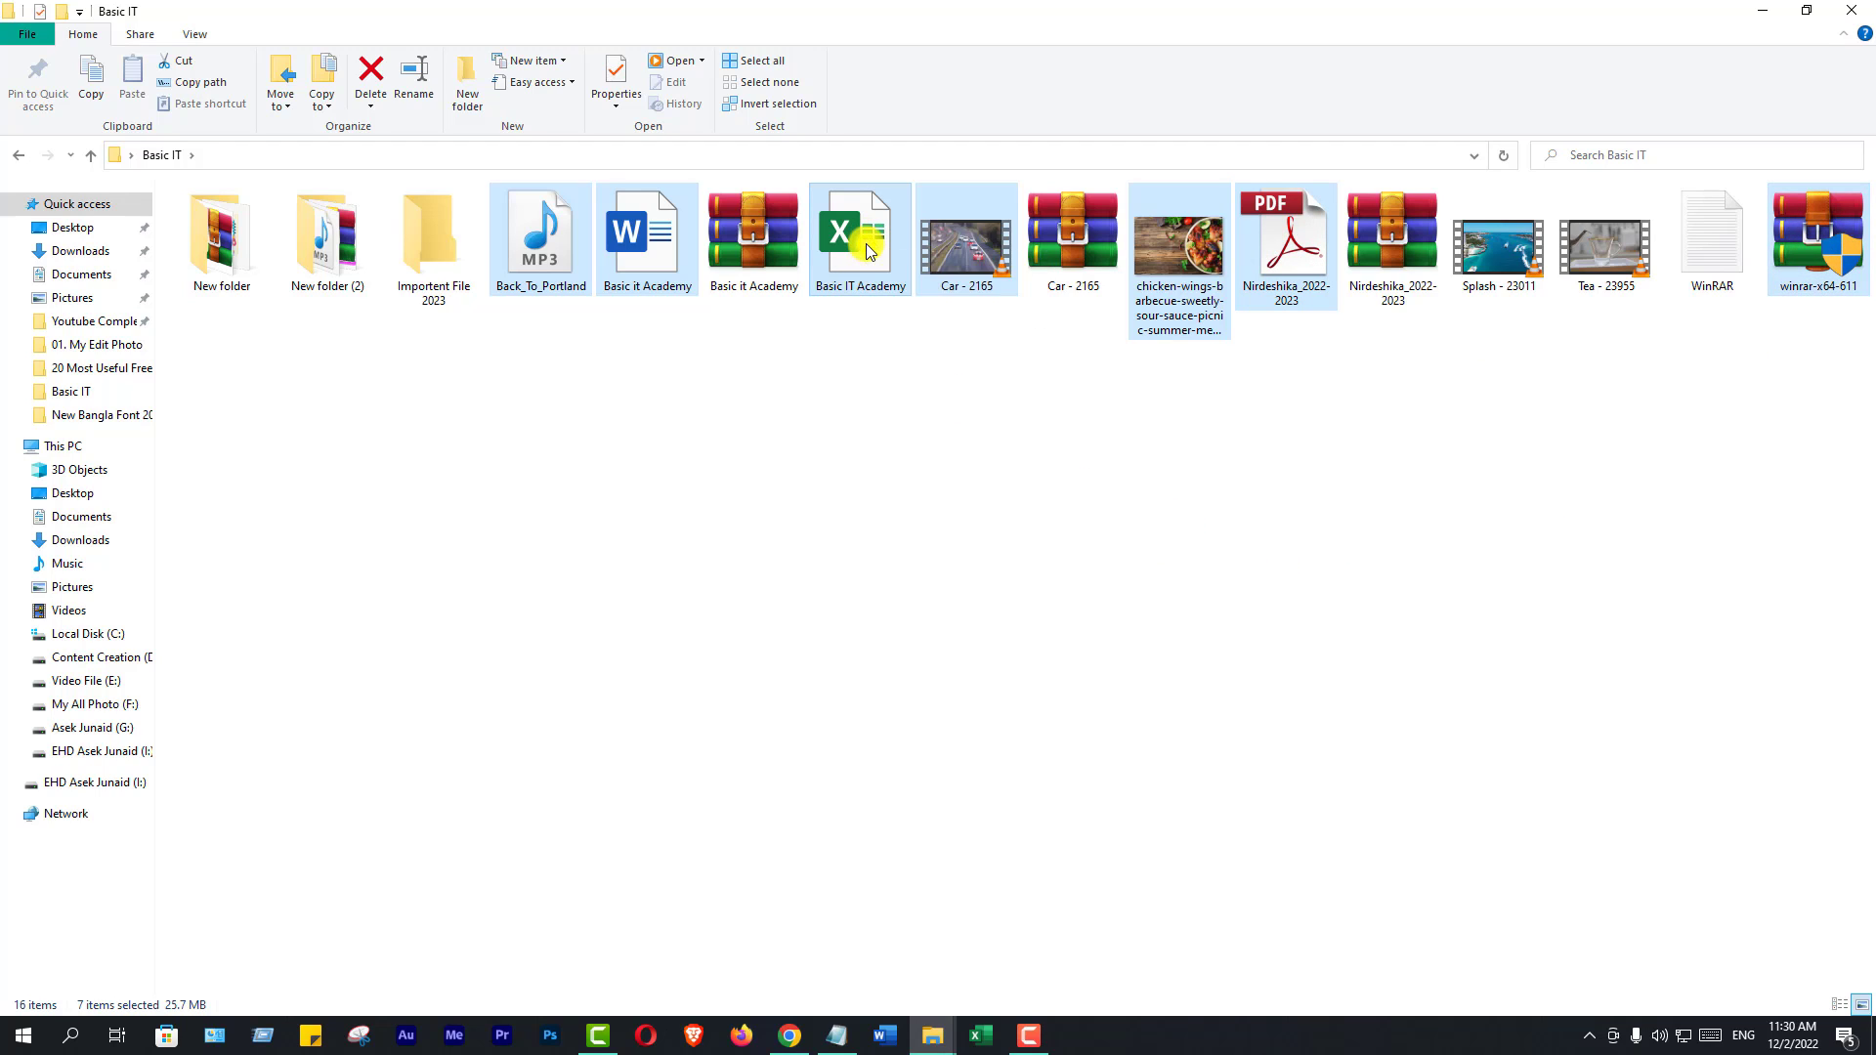
{"action": "right_click", "coordinate": [867, 251]}
{"action": "left_click", "coordinate": [931, 524]}
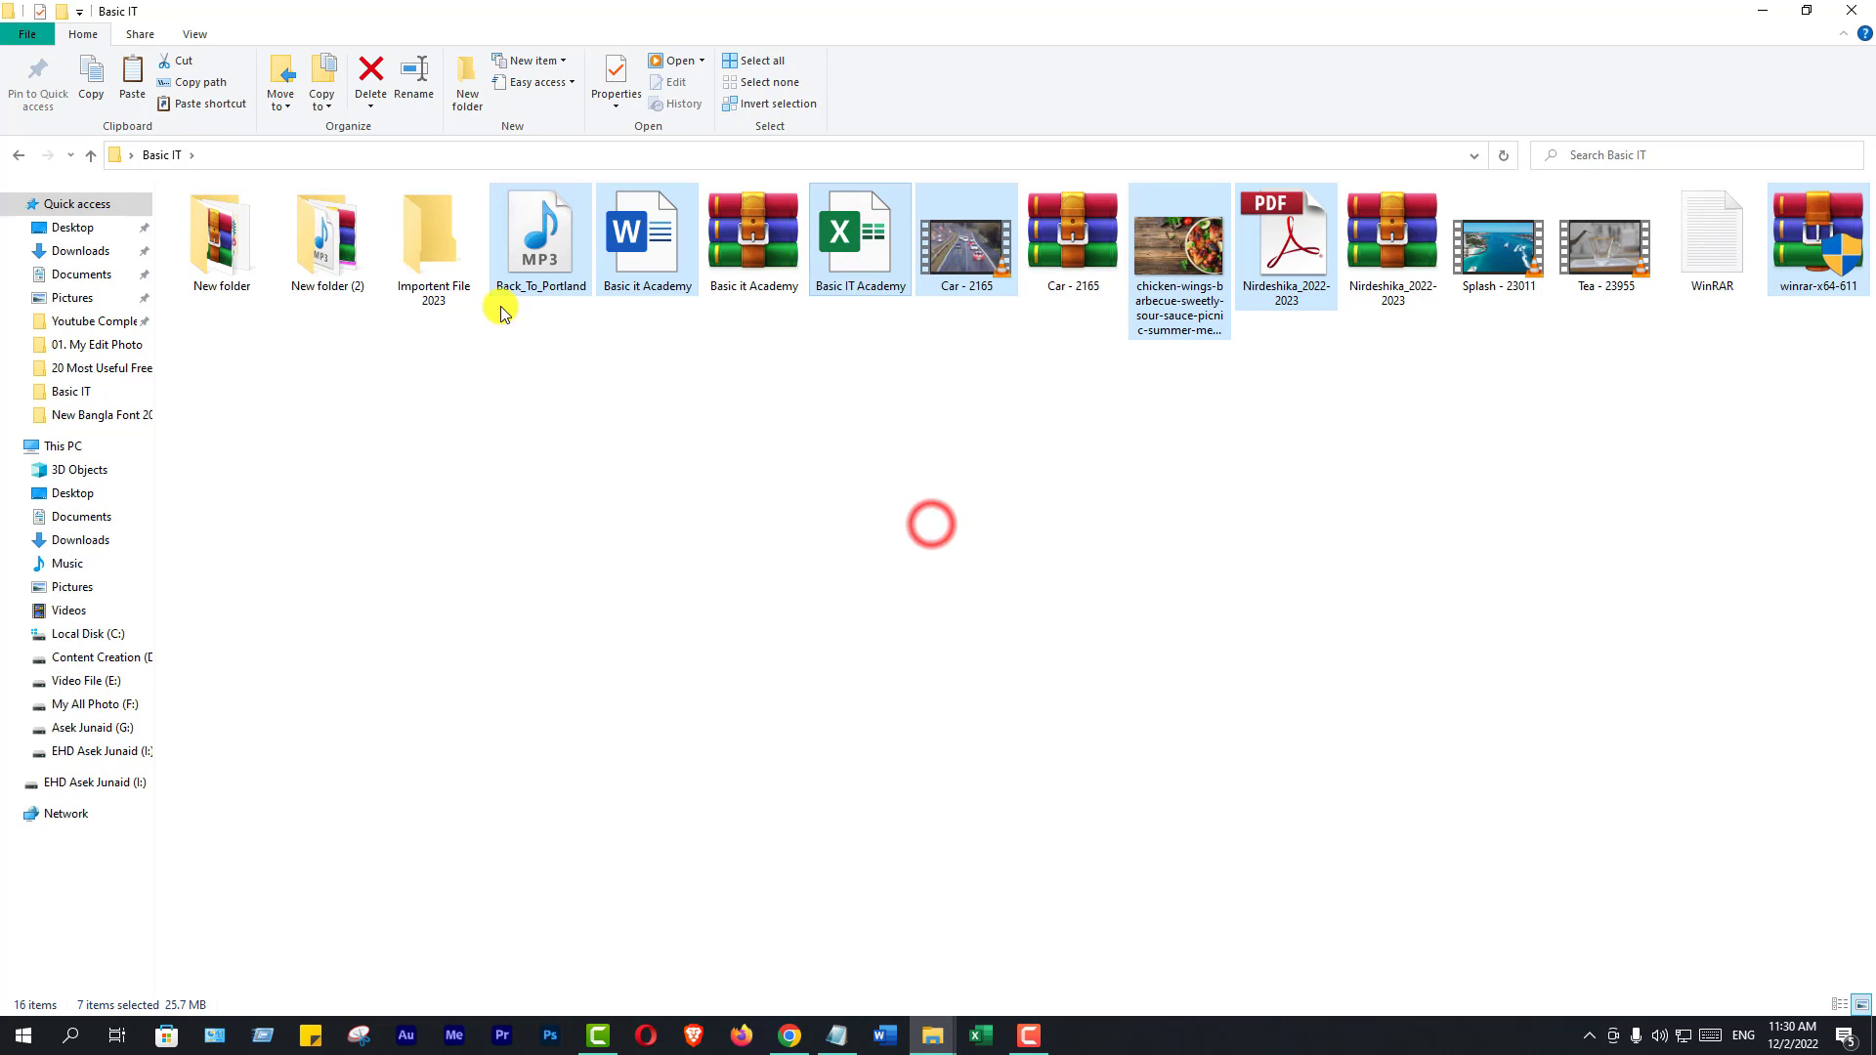
{"action": "double_click", "coordinate": [427, 251]}
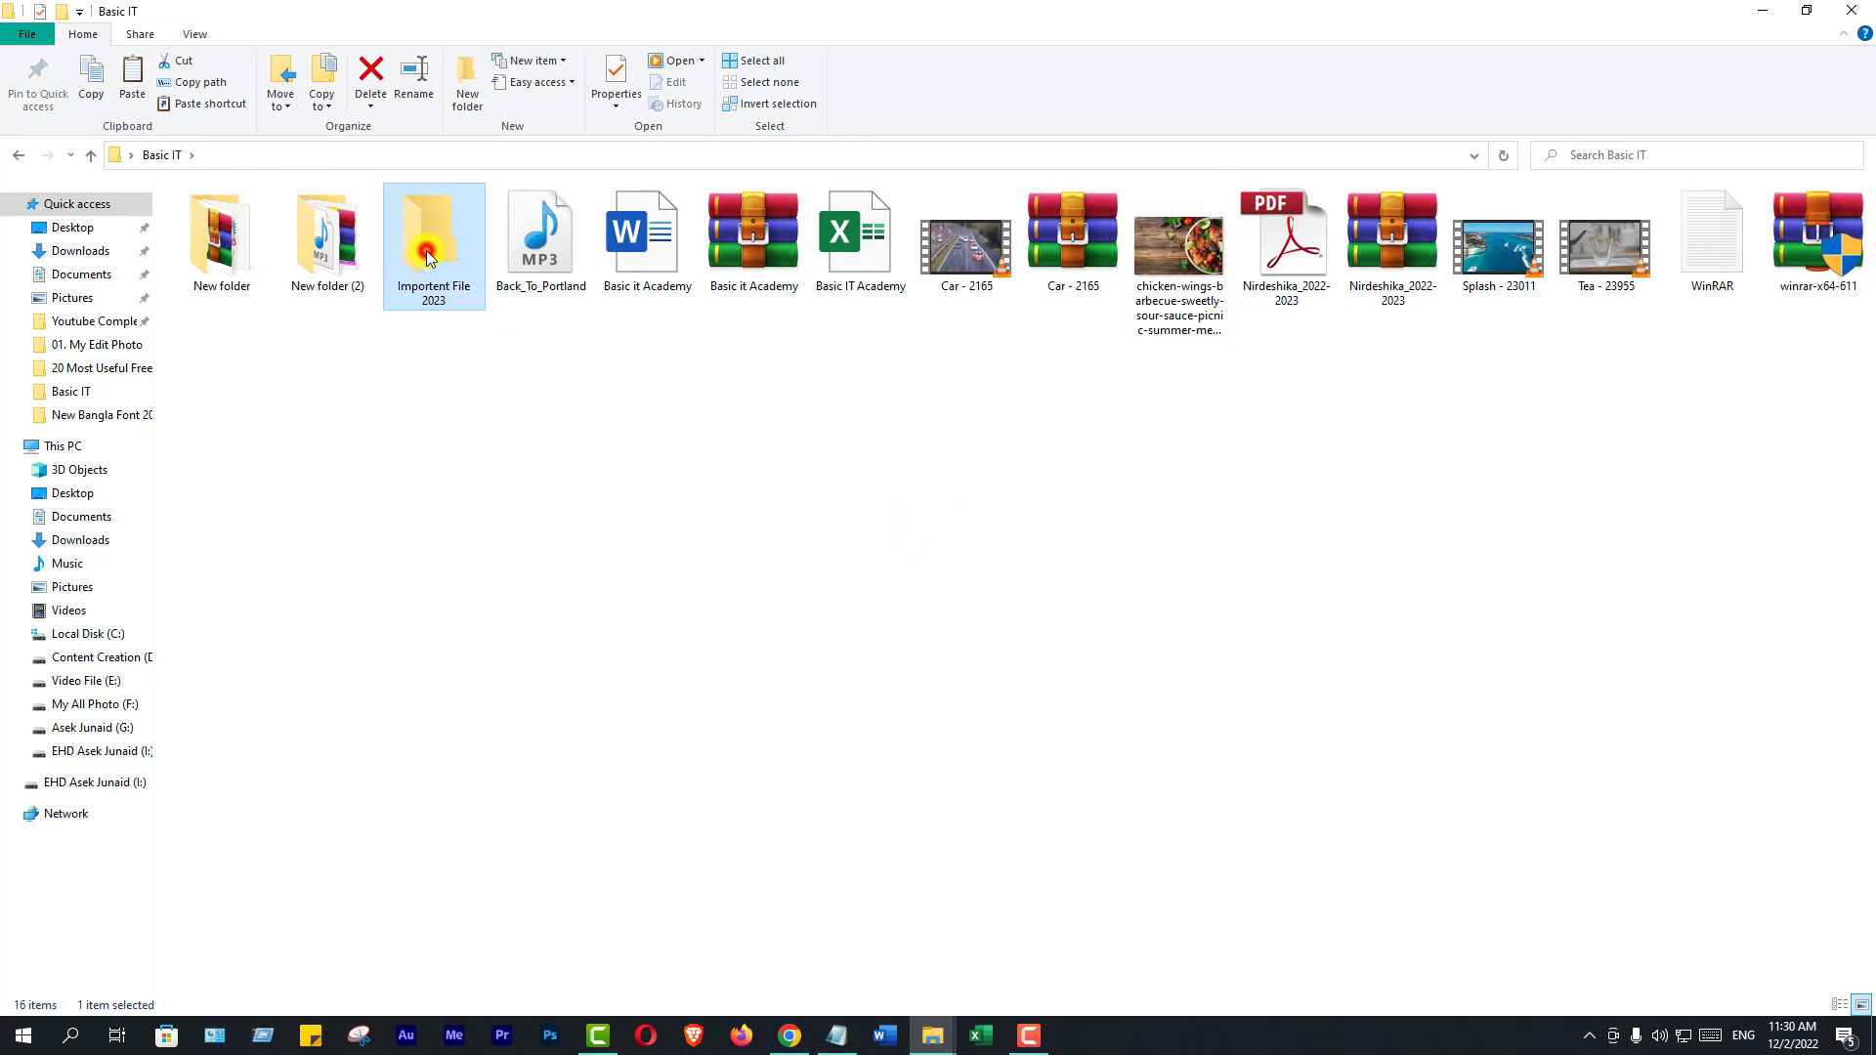
Paste the seven copied files here and switch the folder view to Large icons
{"action": "right_click", "coordinate": [649, 401]}
{"action": "left_click", "coordinate": [739, 531]}
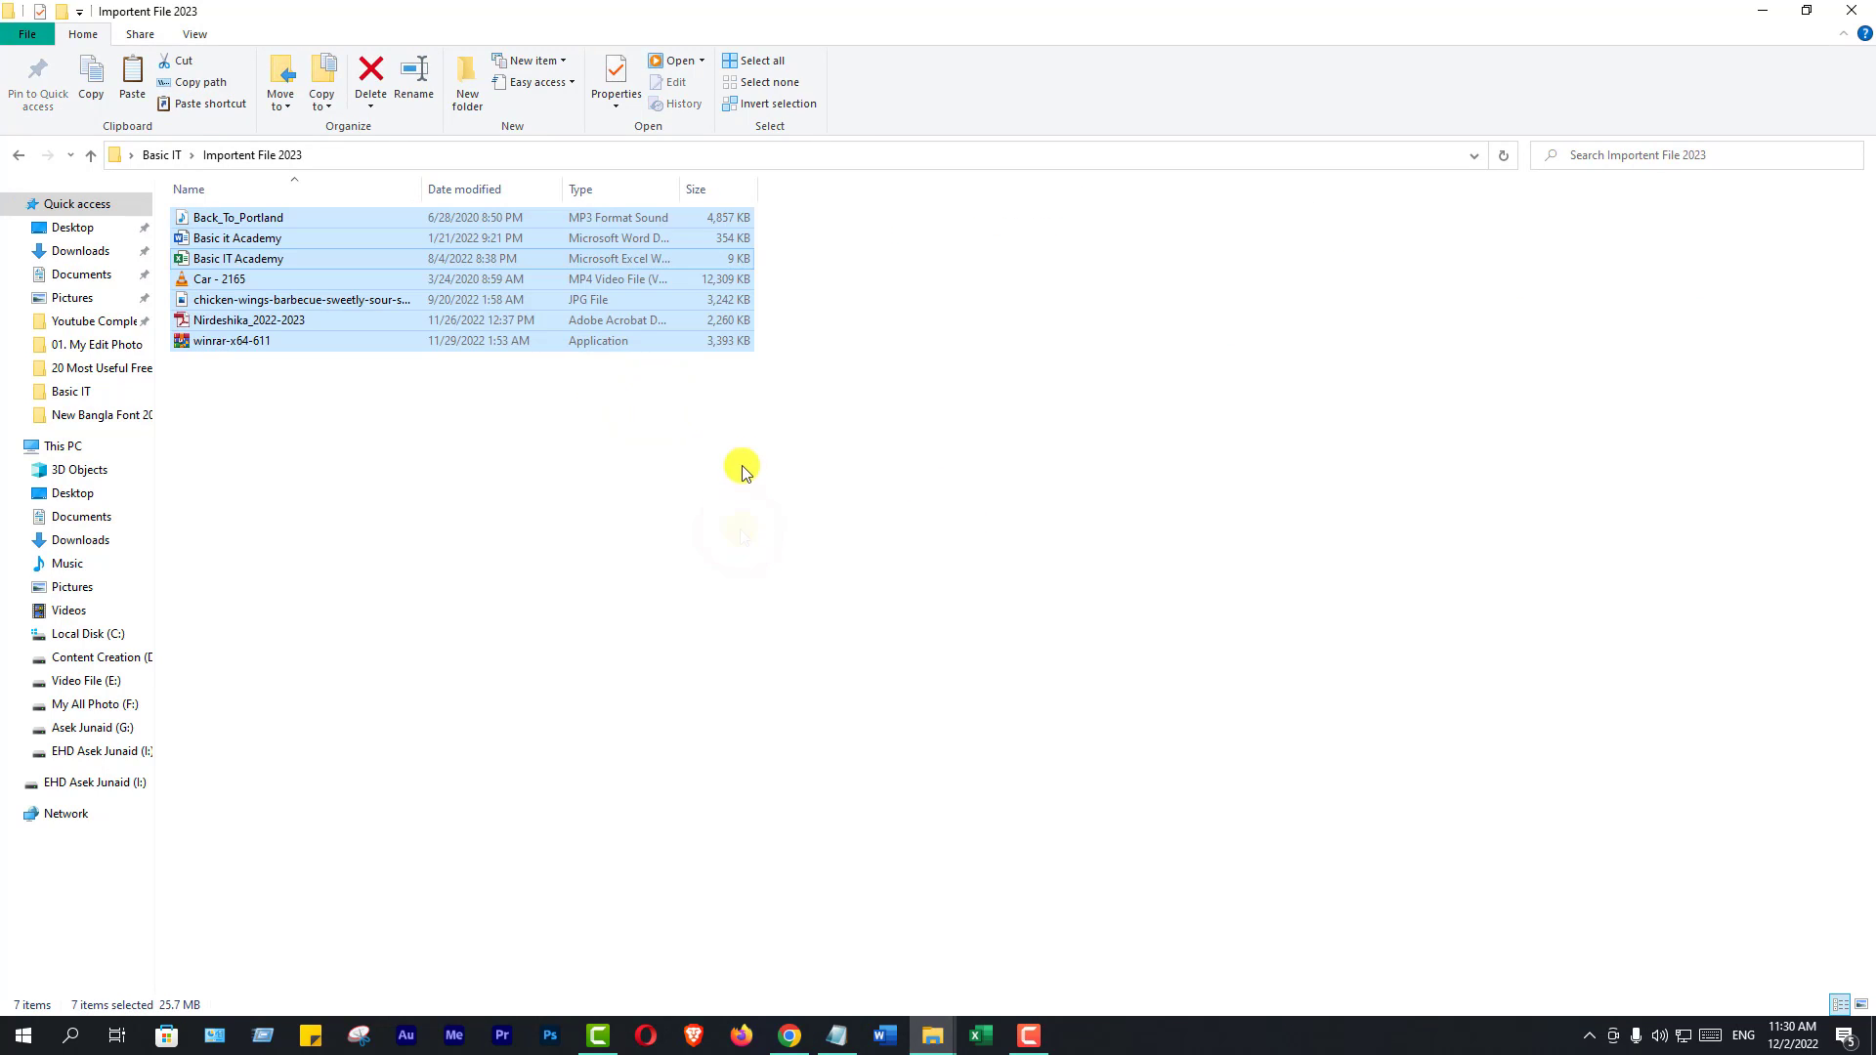
{"action": "right_click", "coordinate": [731, 422]}
{"action": "mouse_move", "coordinate": [929, 426]}
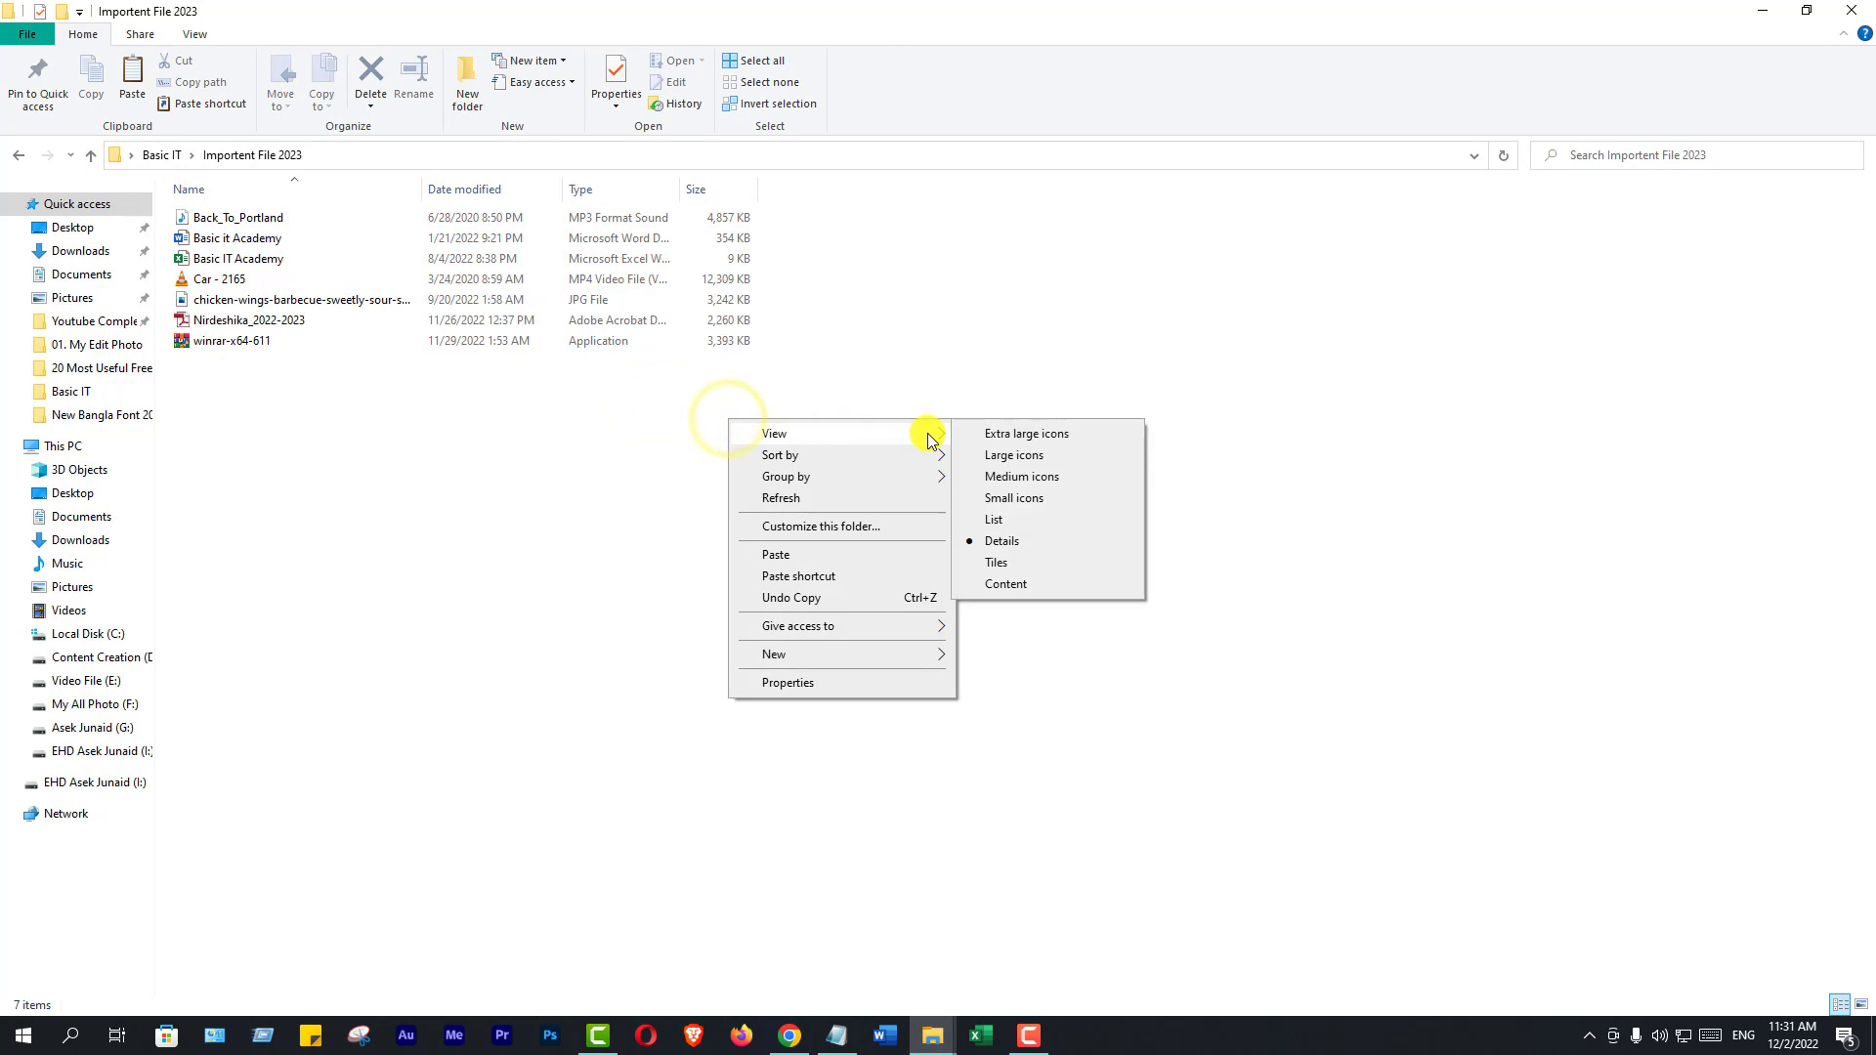
{"action": "left_click", "coordinate": [1010, 459]}
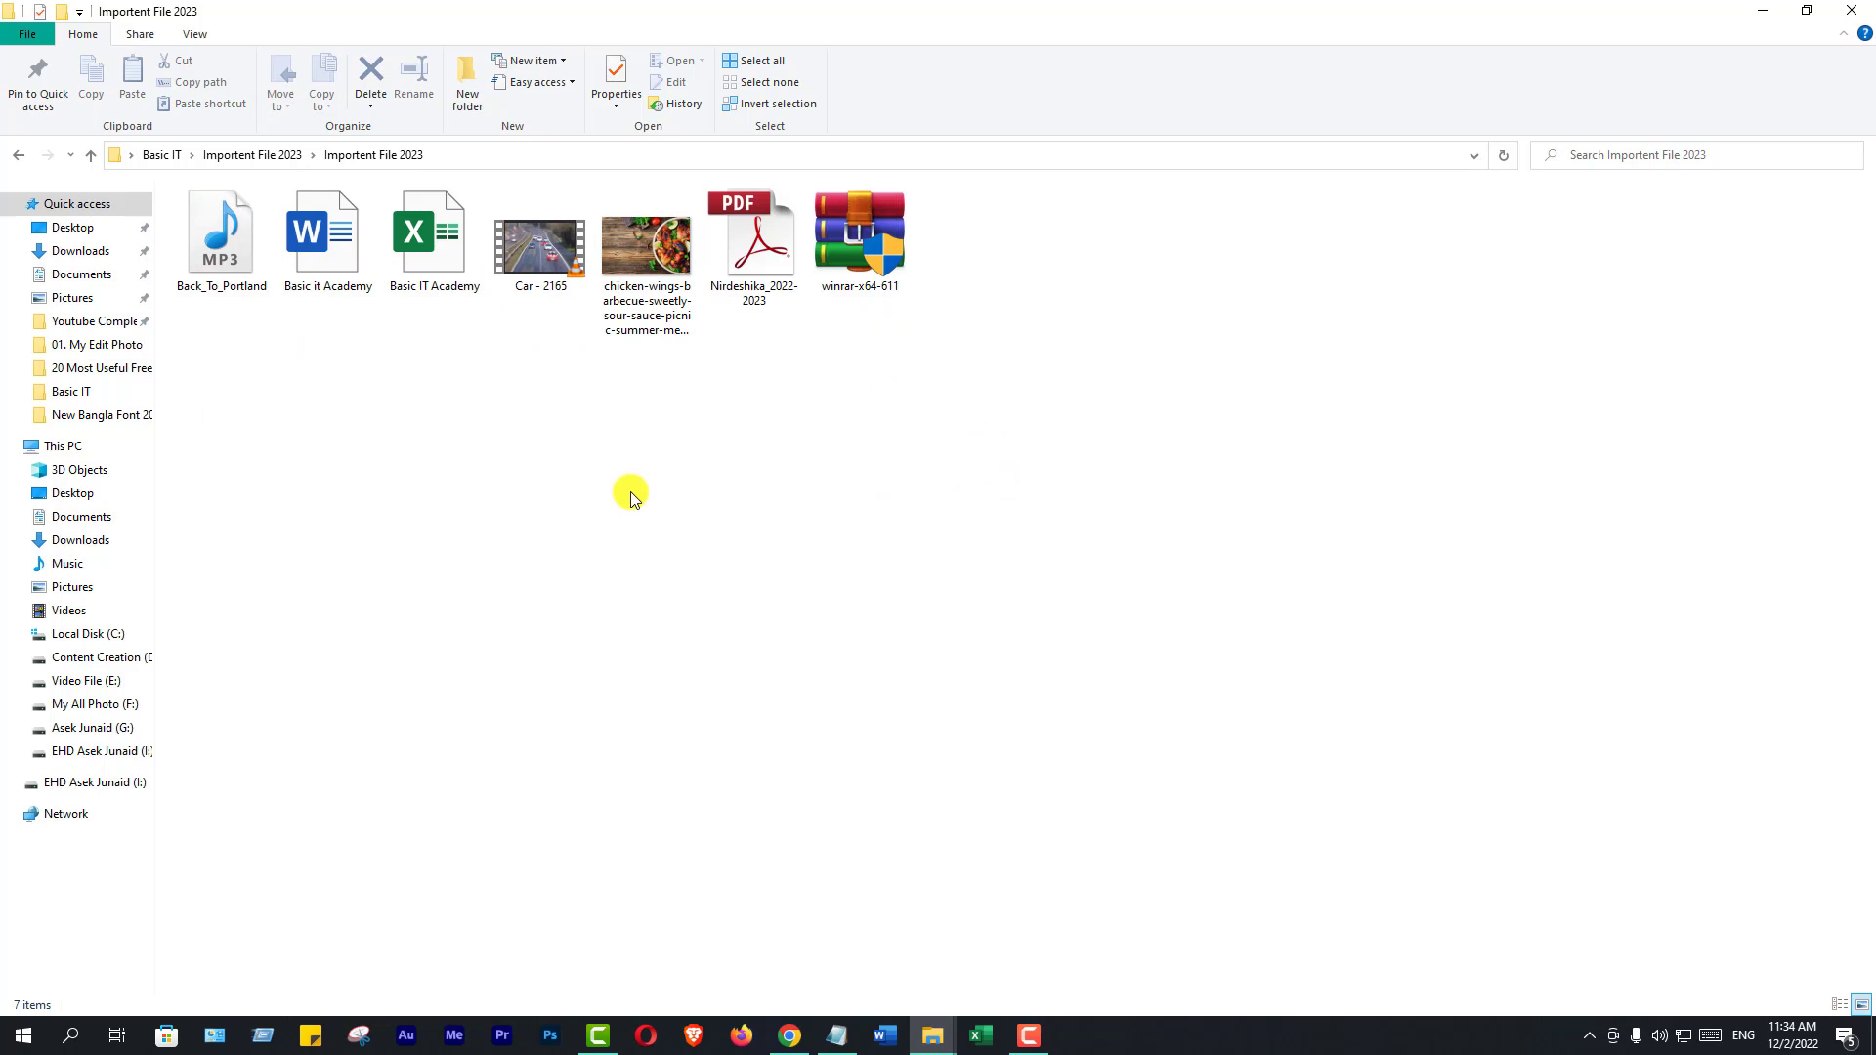
Select the pasted files, then return to the parent Importent File 2023 folder
{"action": "left_click_drag", "start_coordinate": [1087, 234], "coordinate": [293, 347]}
{"action": "left_click", "coordinate": [394, 425]}
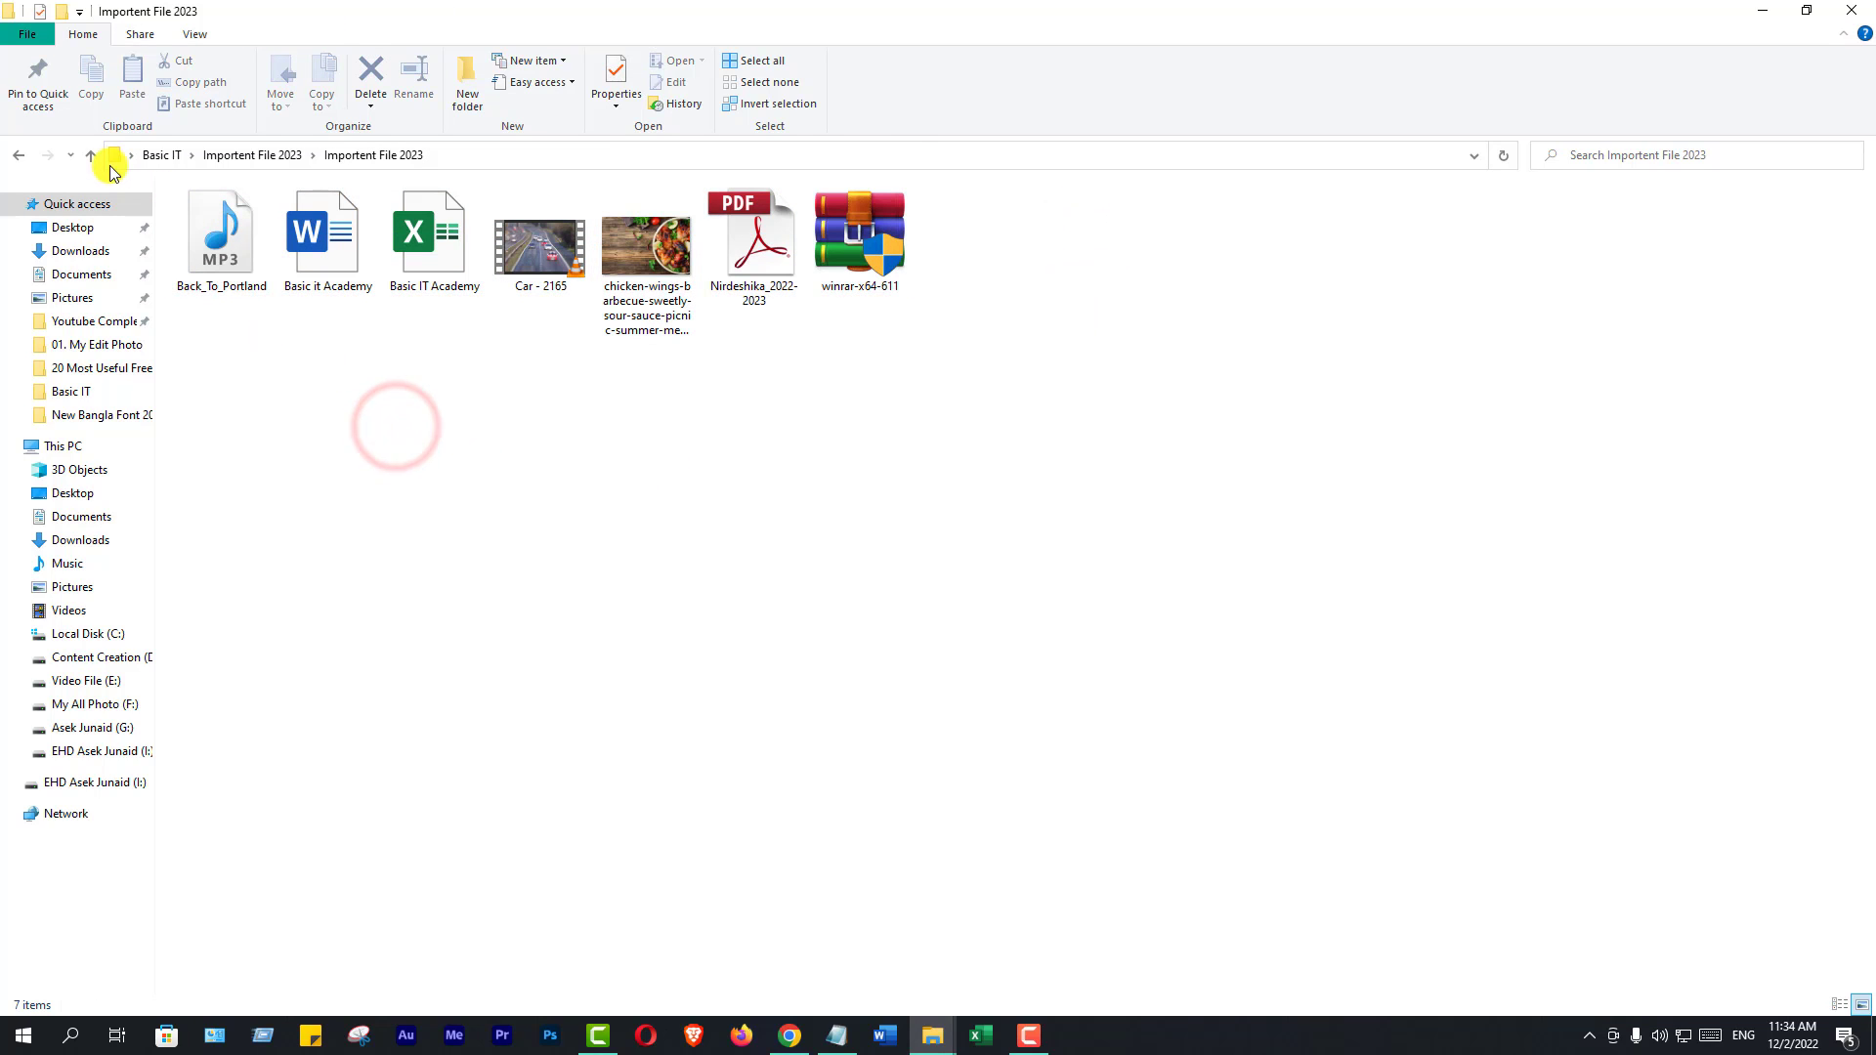
{"action": "left_click", "coordinate": [90, 155]}
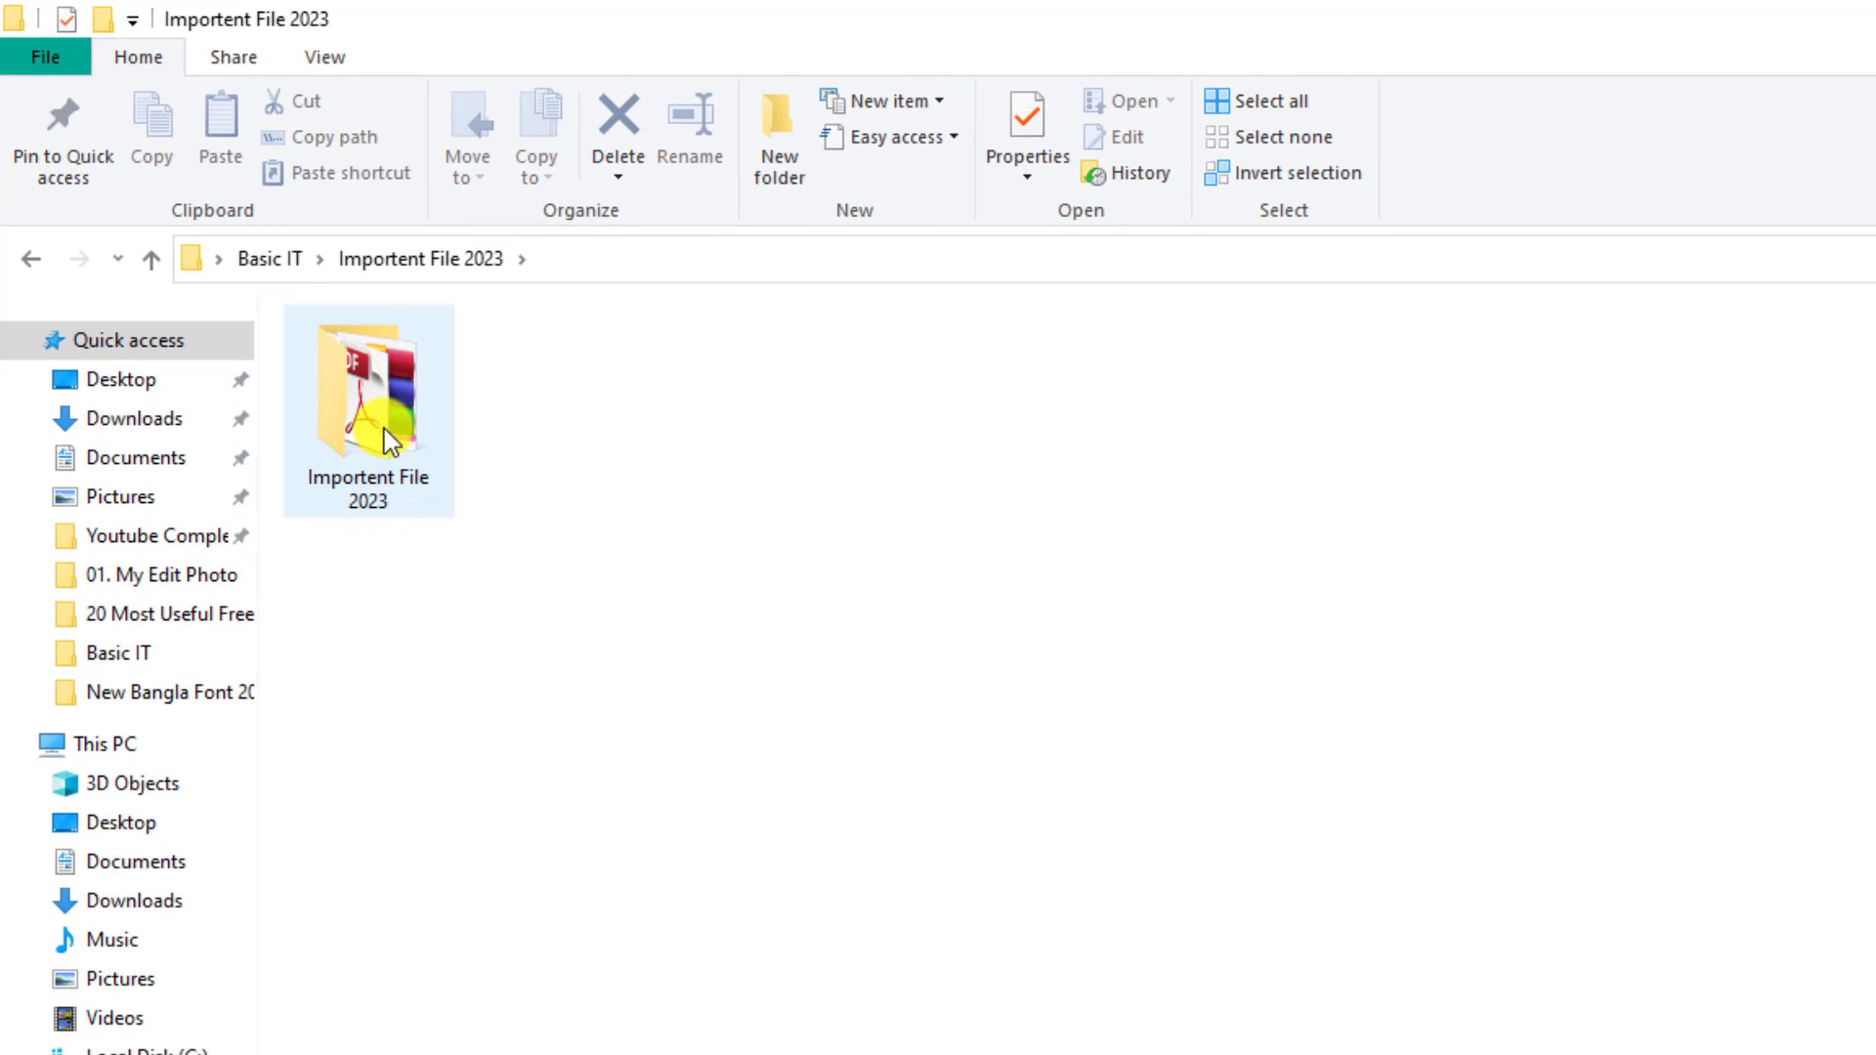
Open WinRAR's Add to archive settings for the Importent File 2023 folder and centre the window
{"action": "mouse_move", "coordinate": [374, 403]}
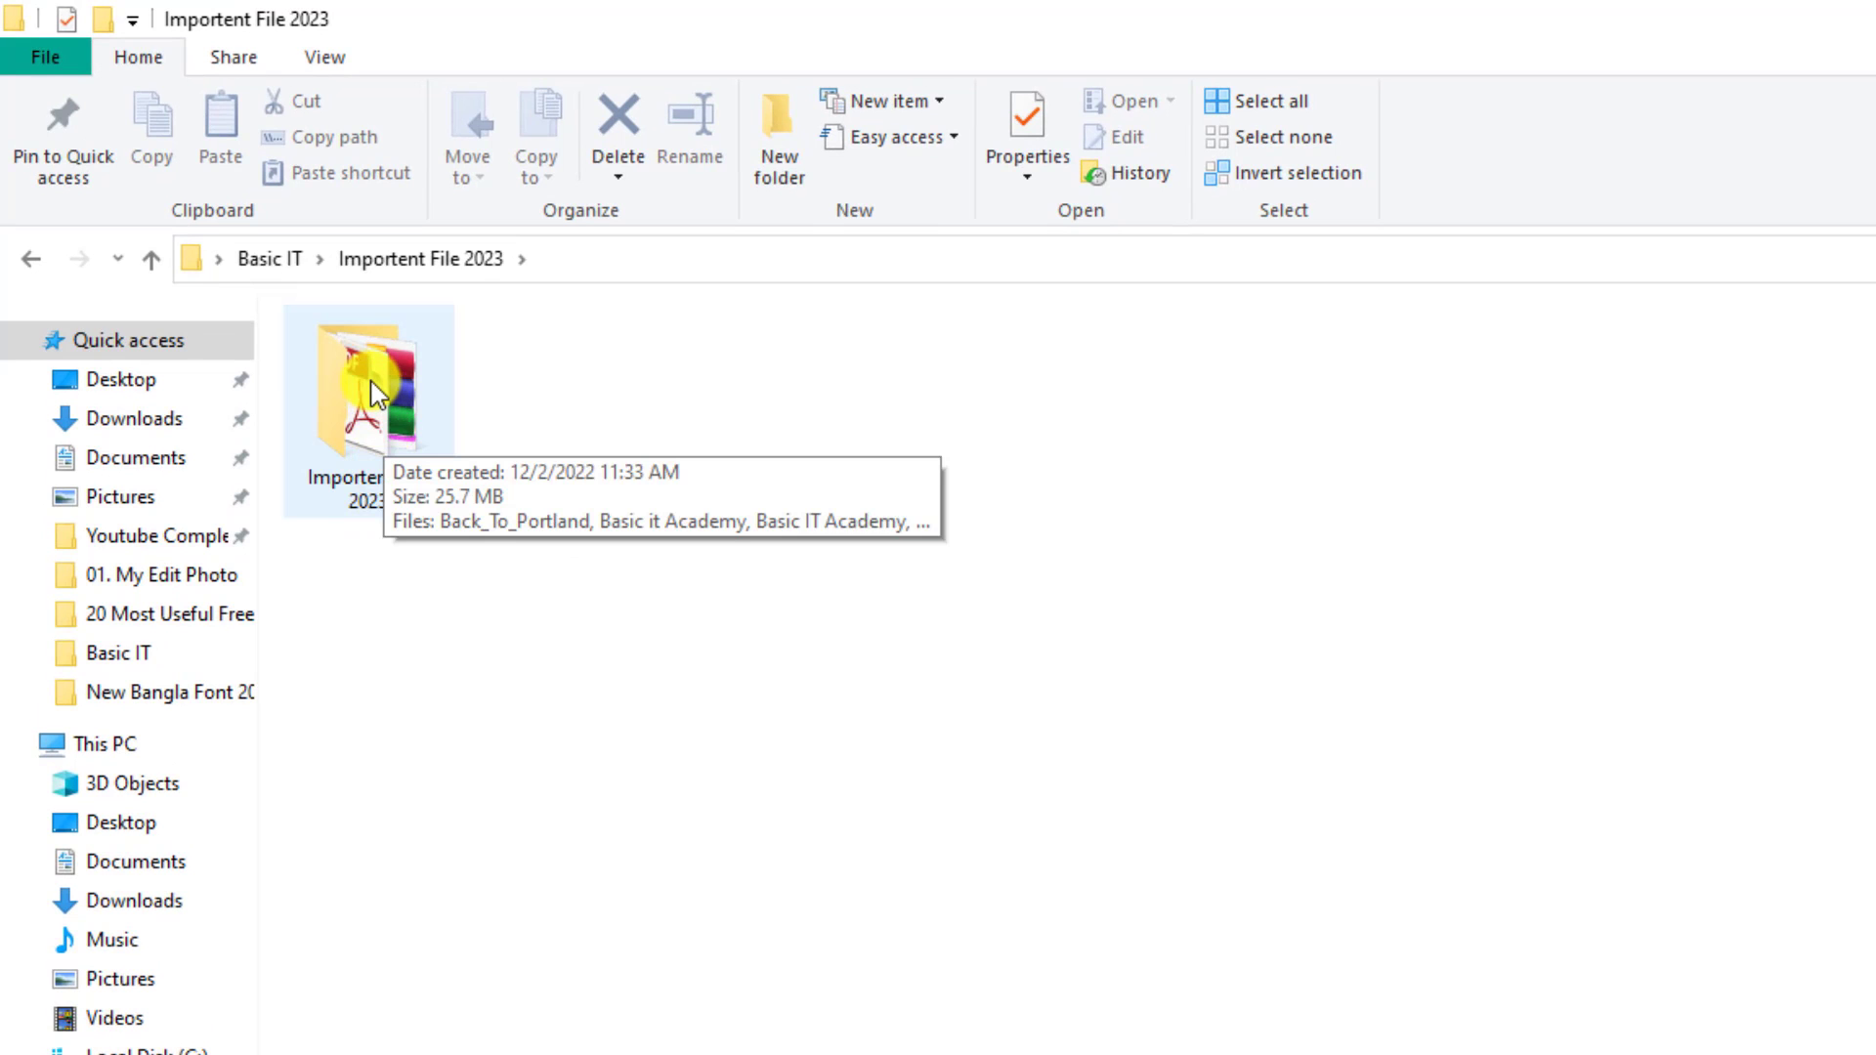
{"action": "right_click", "coordinate": [376, 396]}
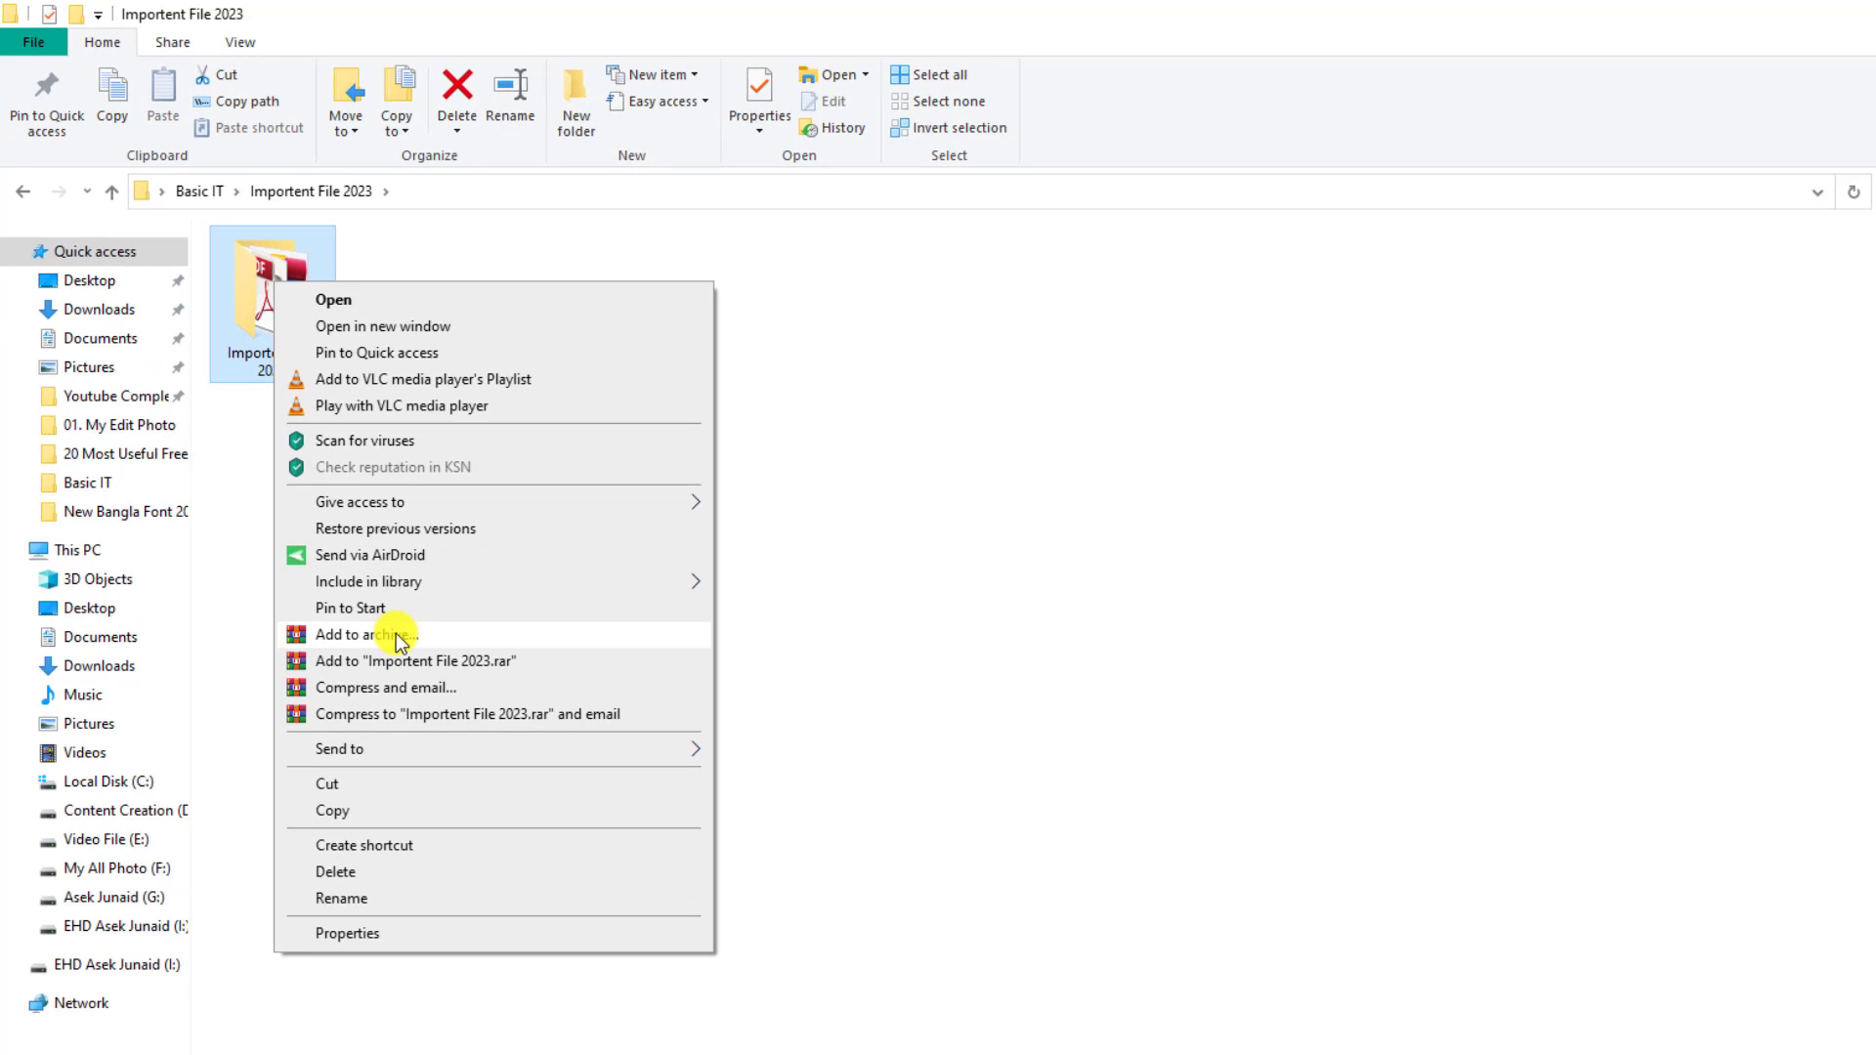
{"action": "left_click", "coordinate": [396, 635]}
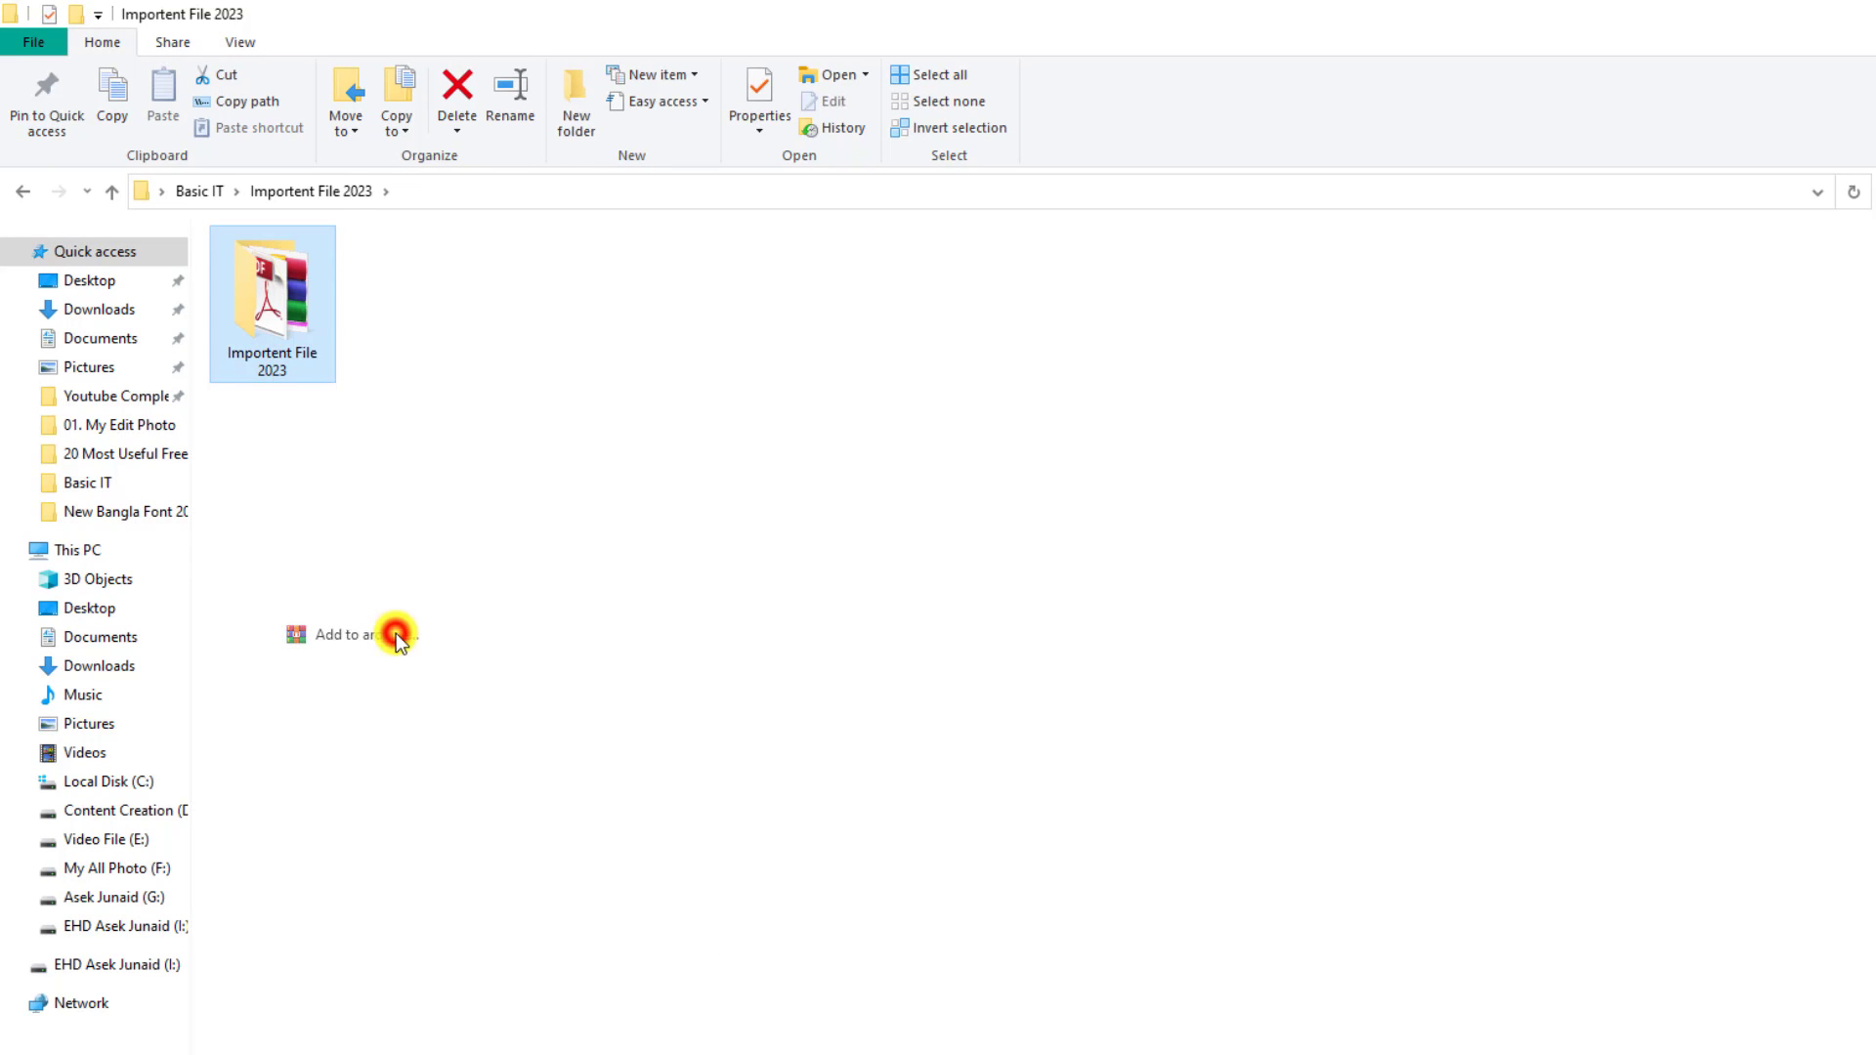
{"action": "left_click_drag", "start_coordinate": [1222, 386], "coordinate": [793, 283]}
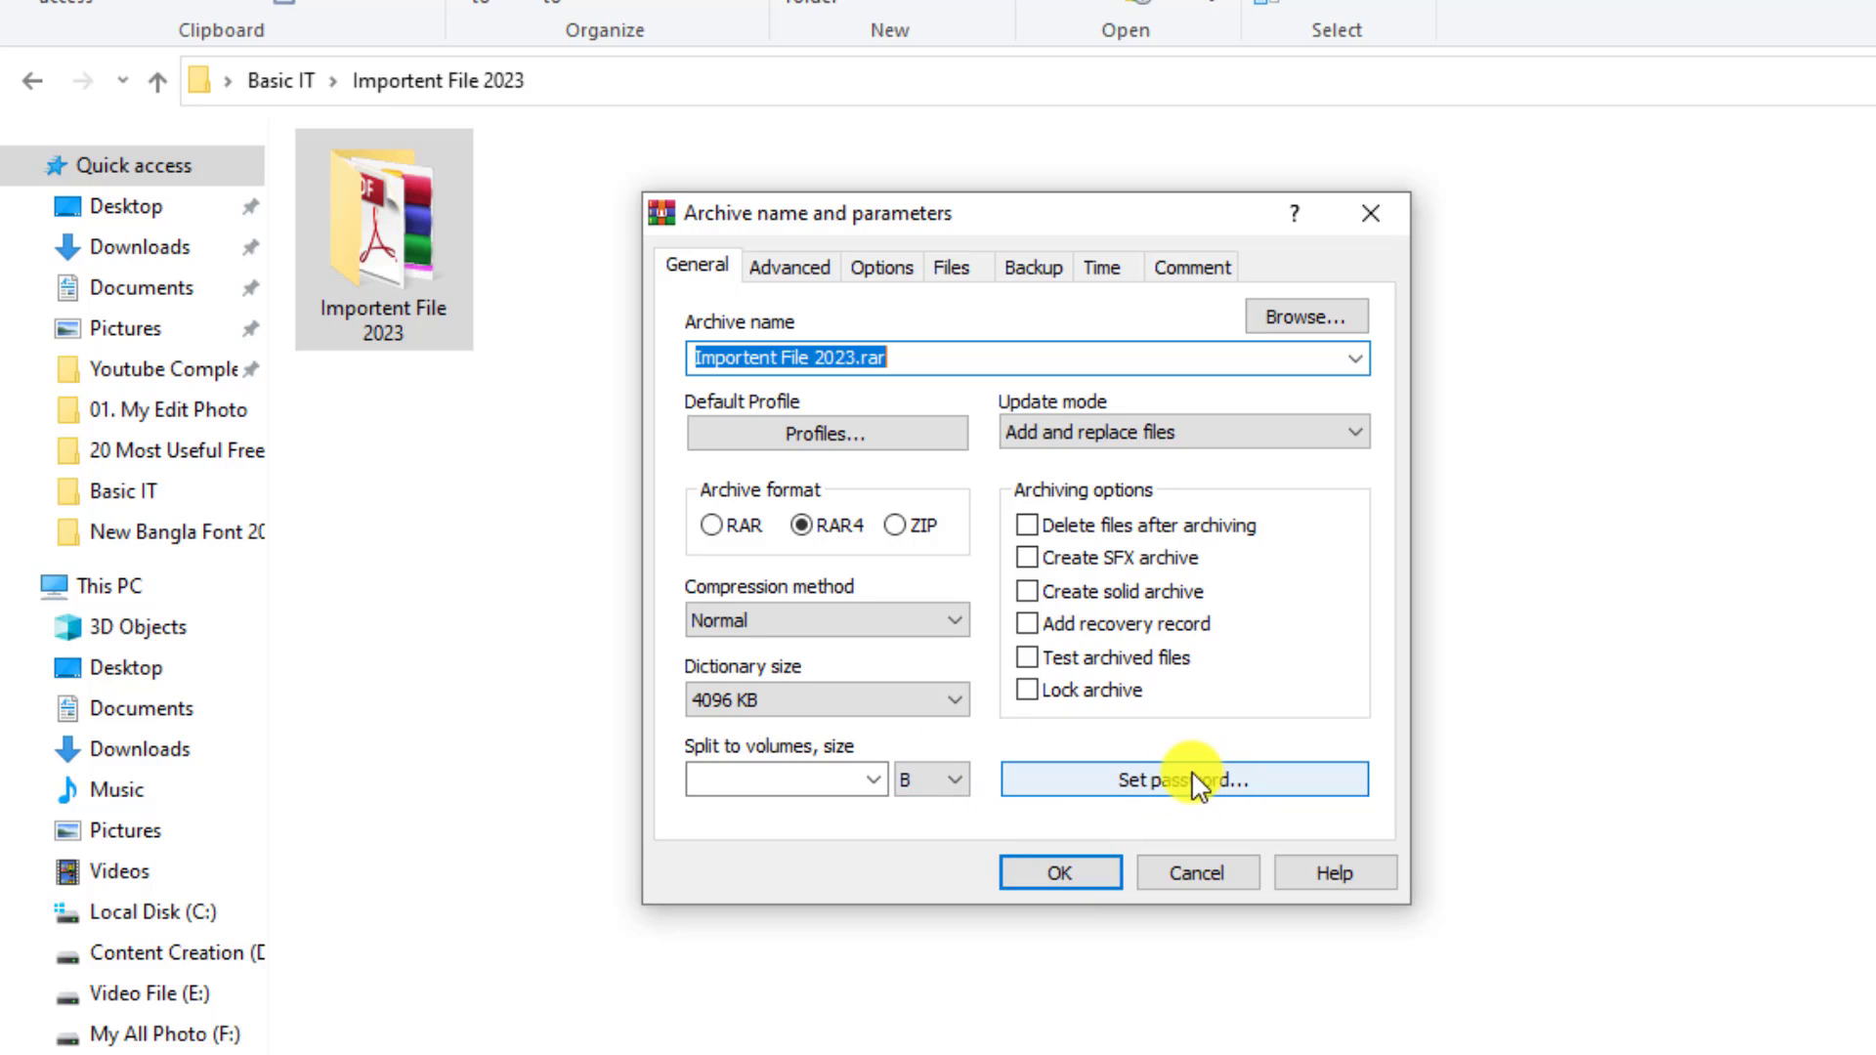
Set a numeric password on Importent File 2023.rar and create the archive
{"action": "left_click", "coordinate": [1168, 787]}
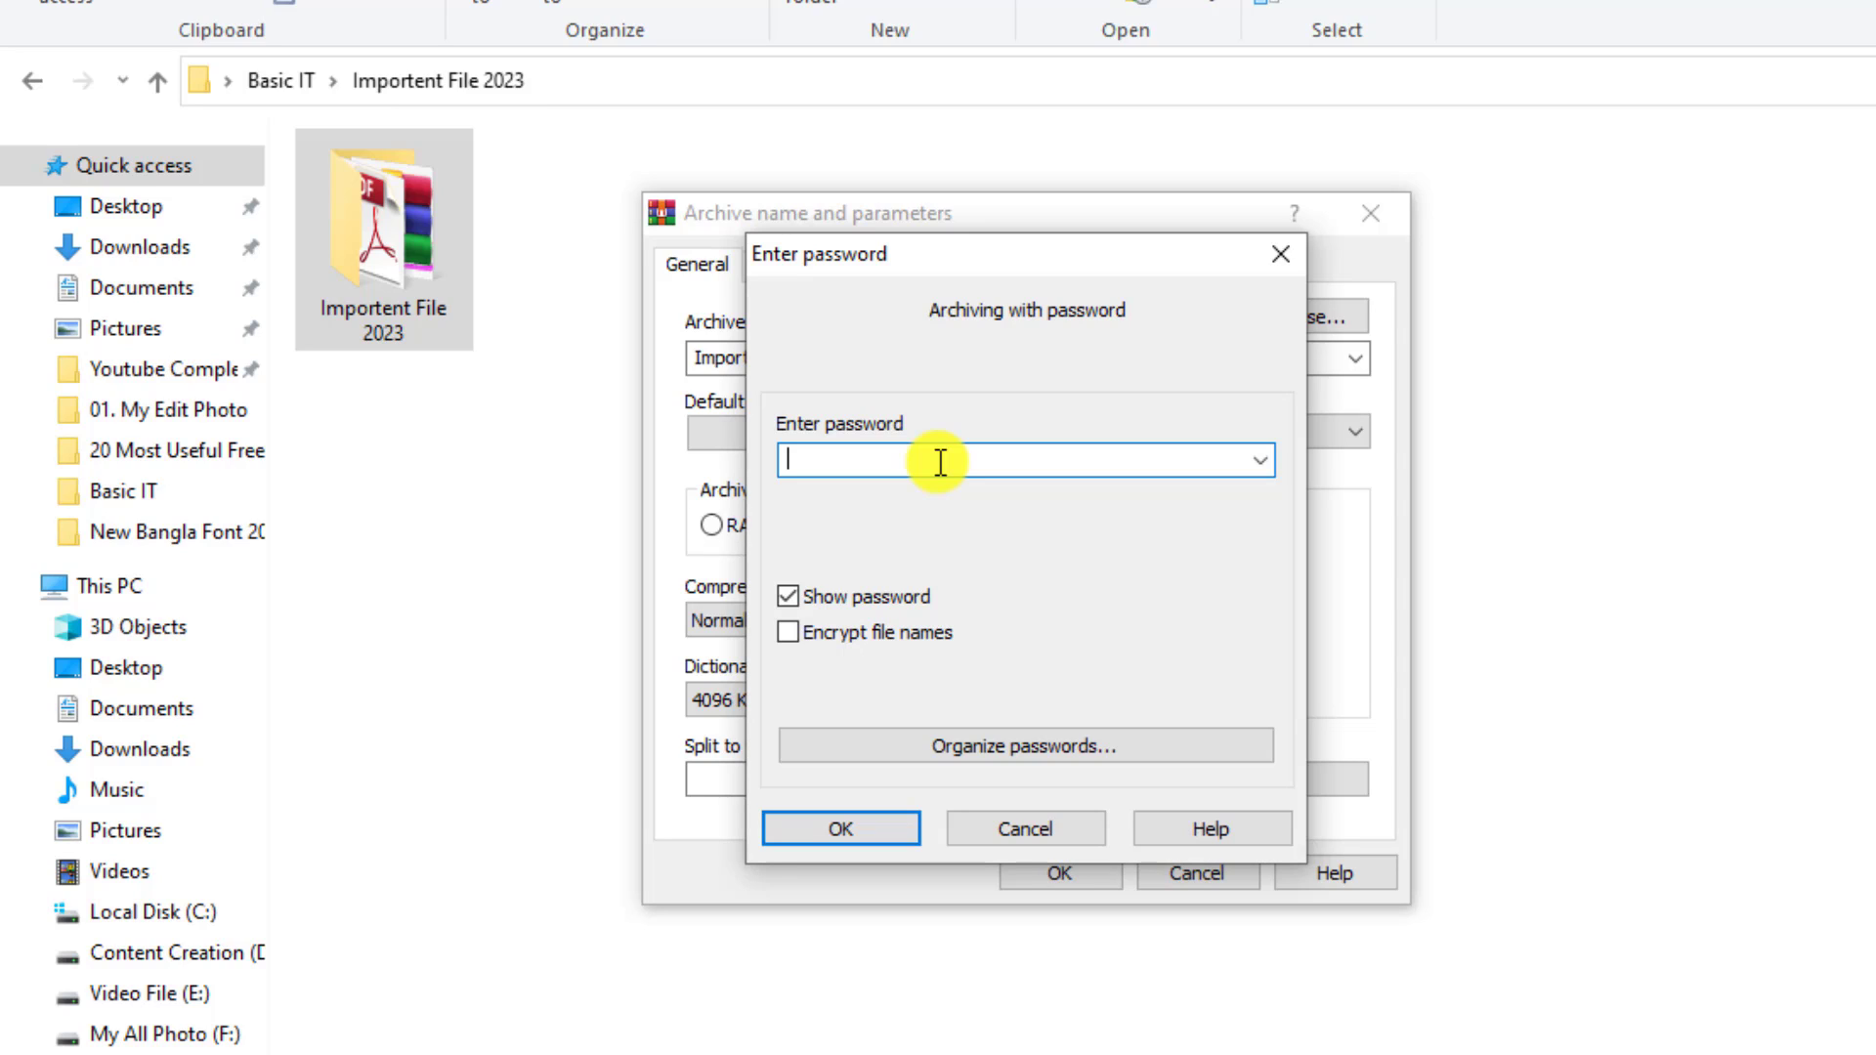
{"action": "type", "text": "123456"}
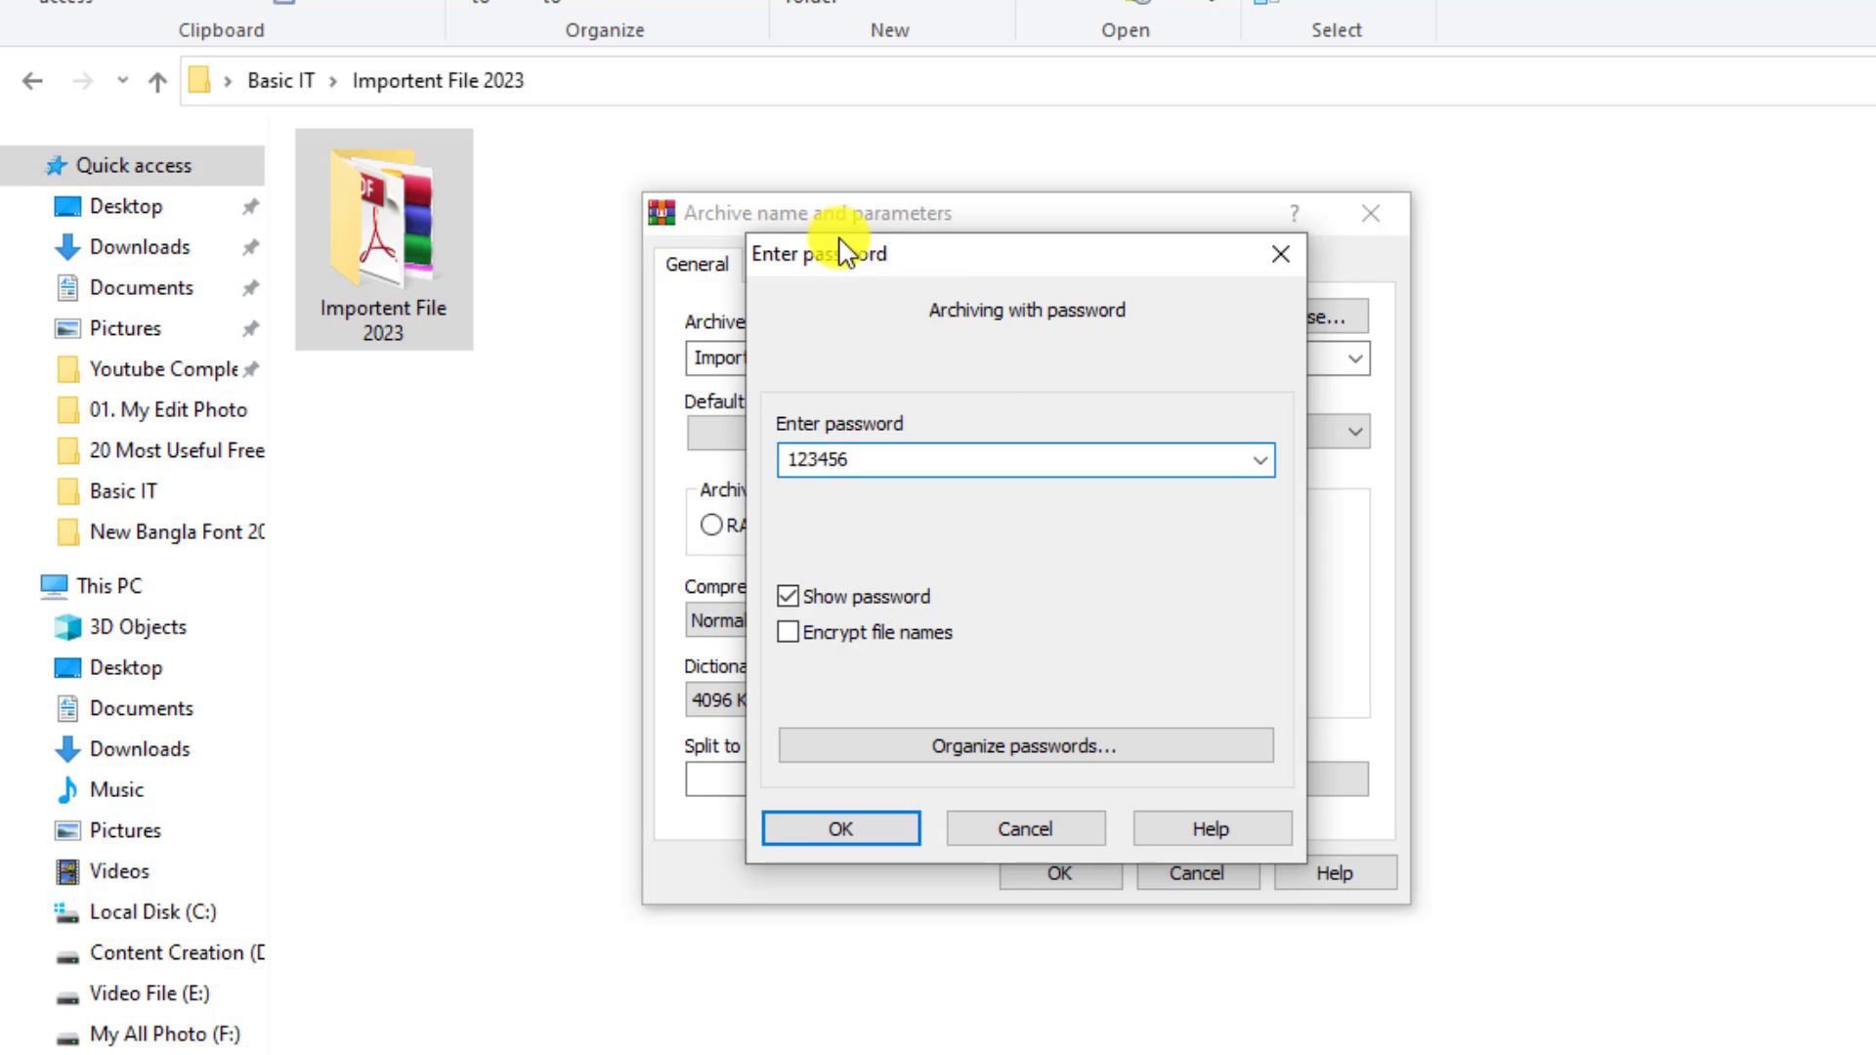
{"action": "left_click", "coordinate": [831, 829]}
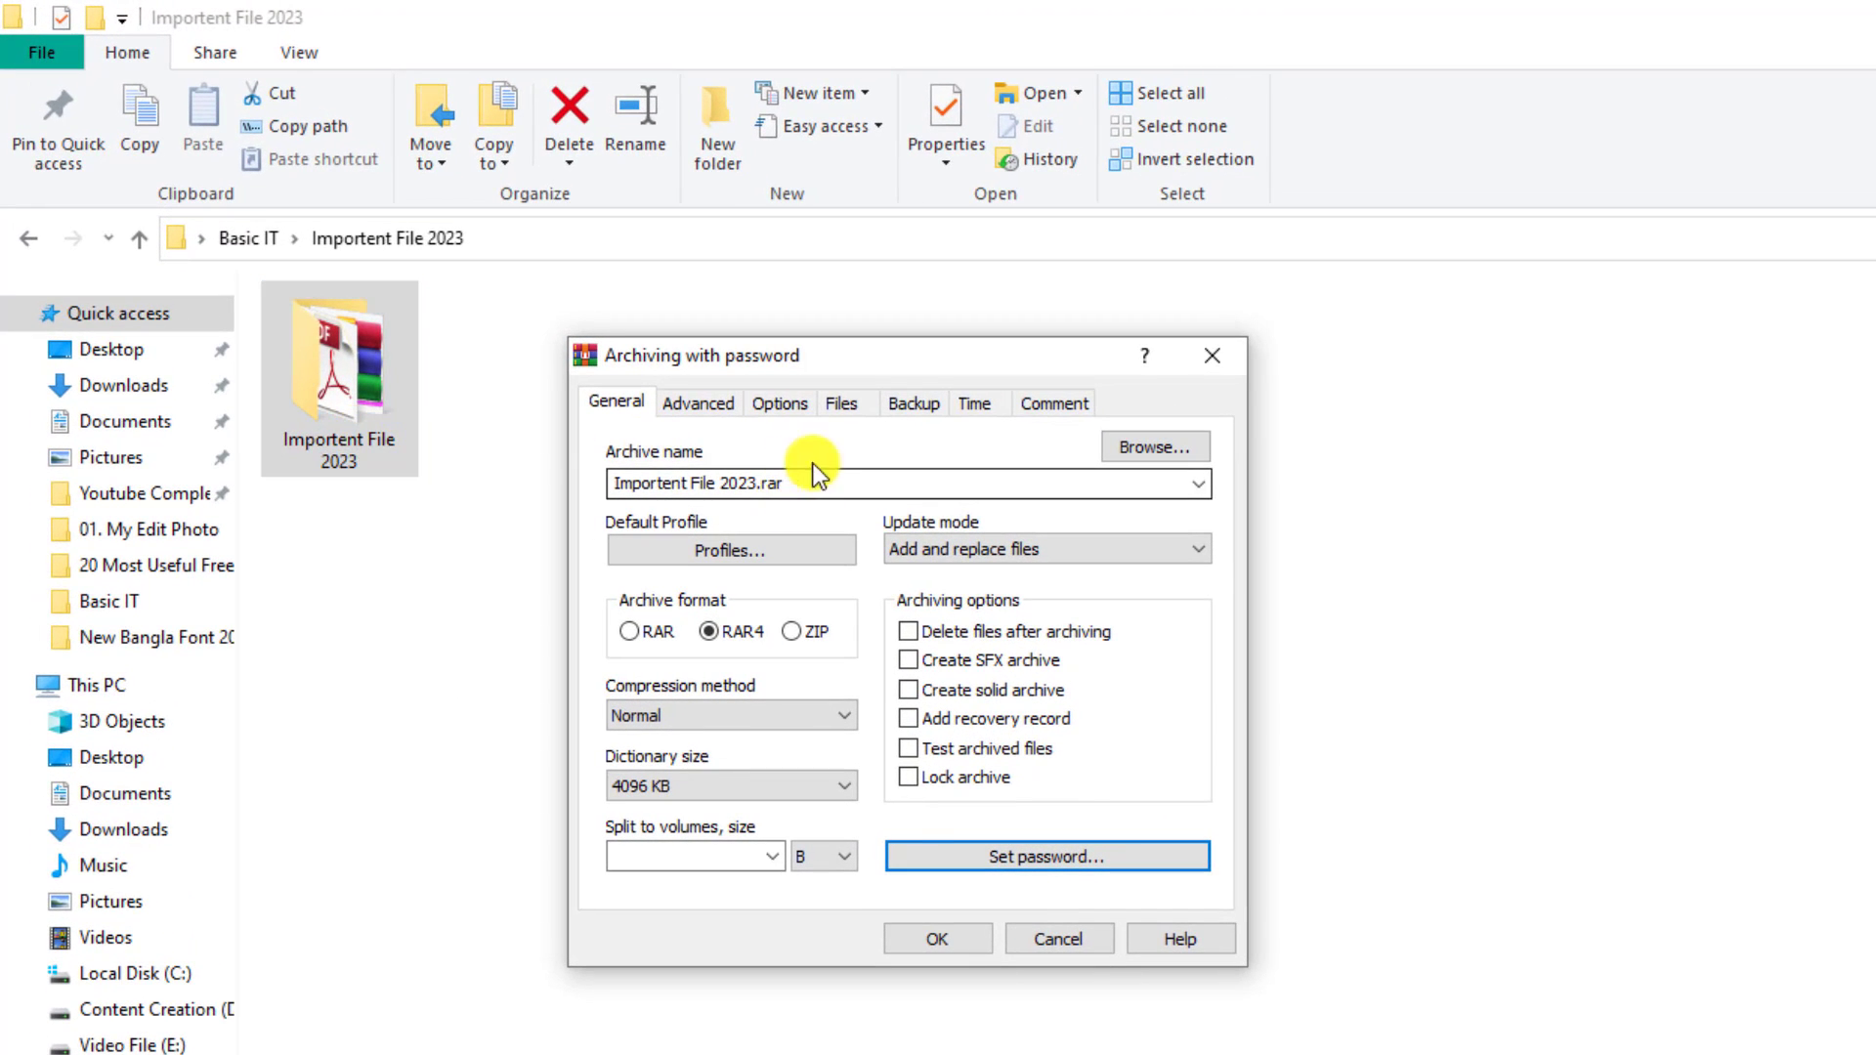
{"action": "left_click", "coordinate": [939, 941]}
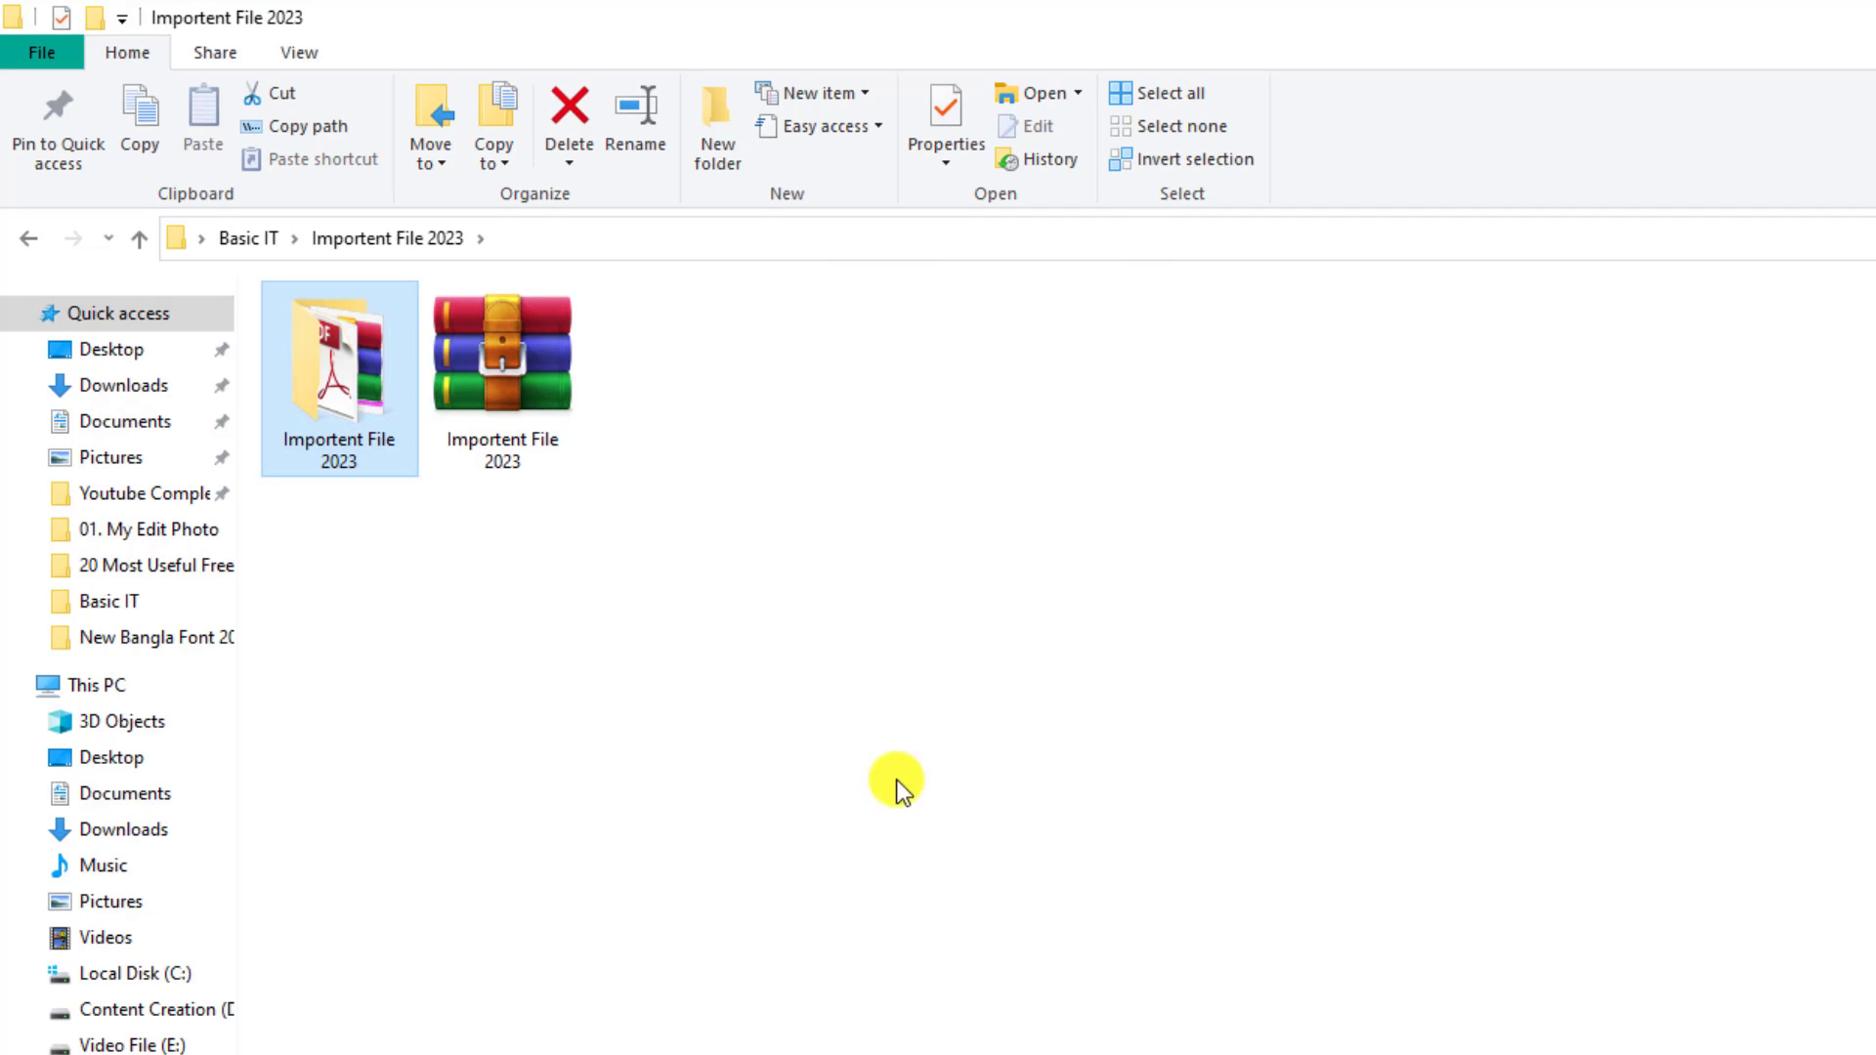
Compare the sizes of the Importent File 2023 folder and its new RAR archive
{"action": "left_click", "coordinate": [709, 743]}
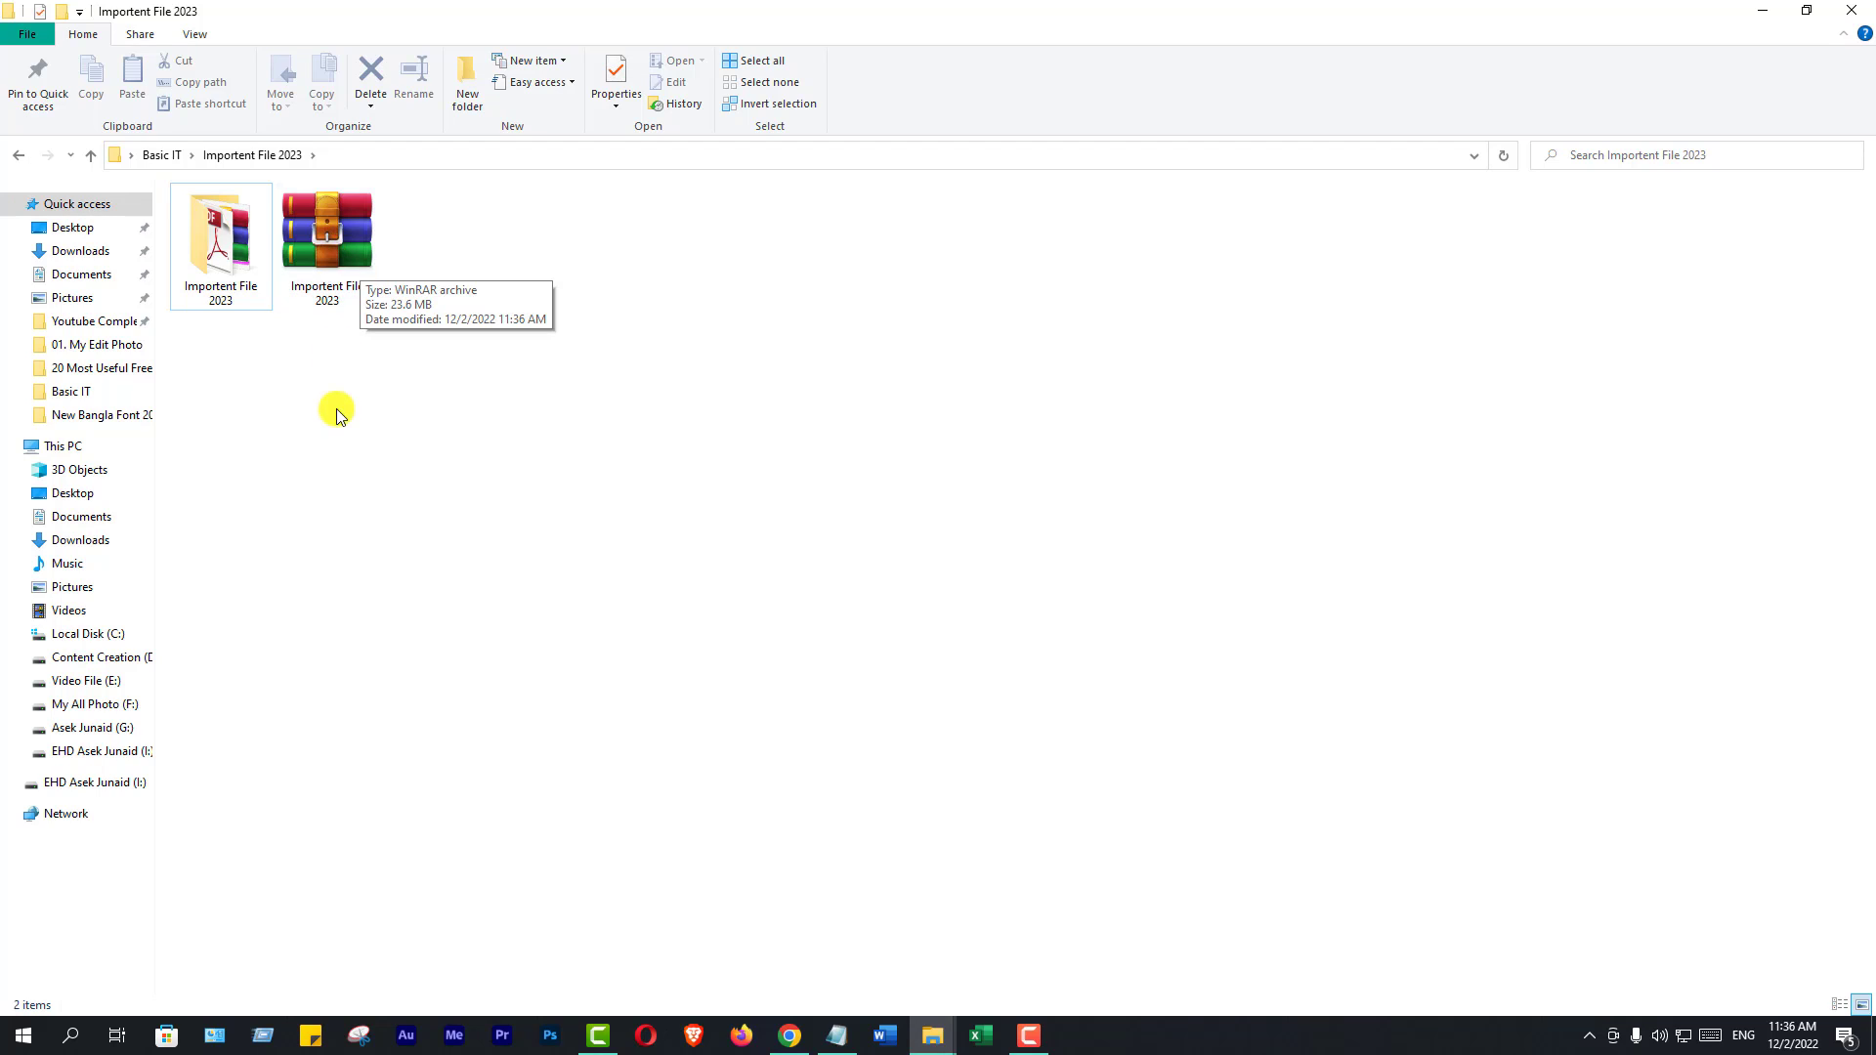
{"action": "left_click", "coordinate": [336, 411]}
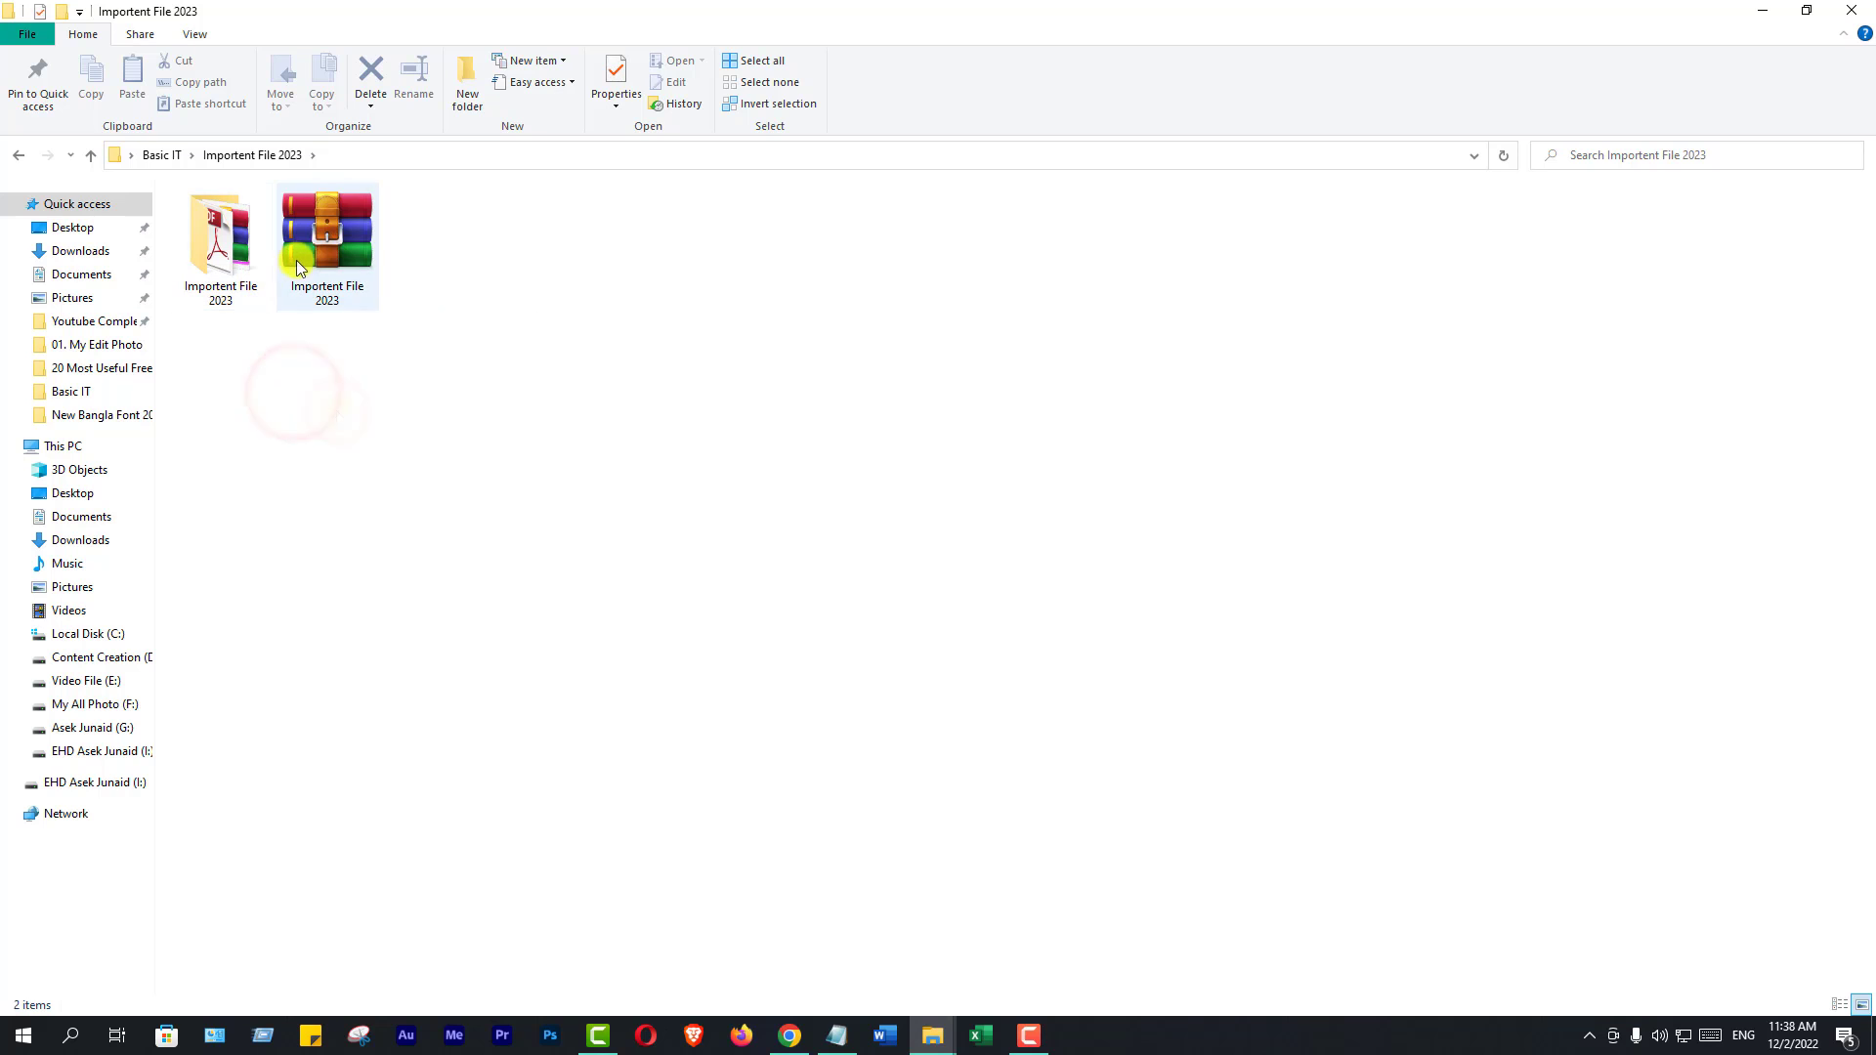
{"action": "left_click", "coordinate": [334, 253]}
{"action": "left_click", "coordinate": [225, 258]}
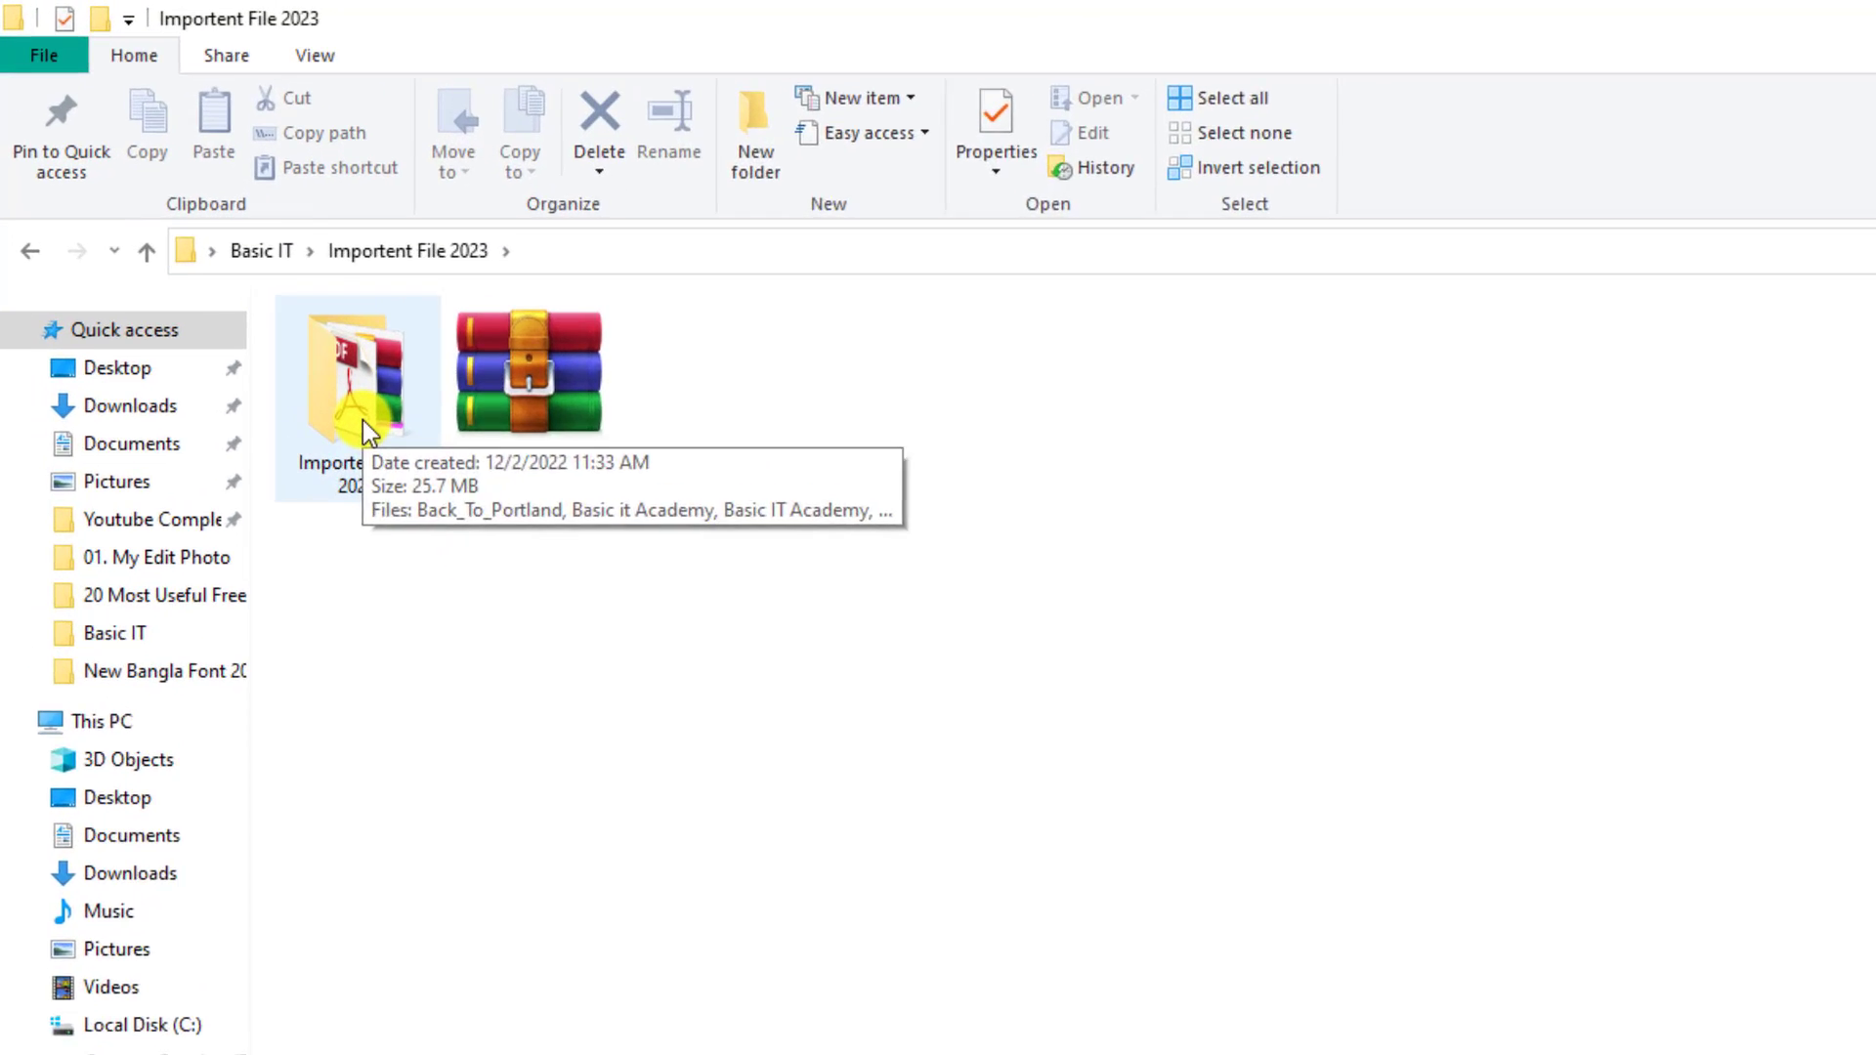
{"action": "left_click", "coordinate": [517, 381]}
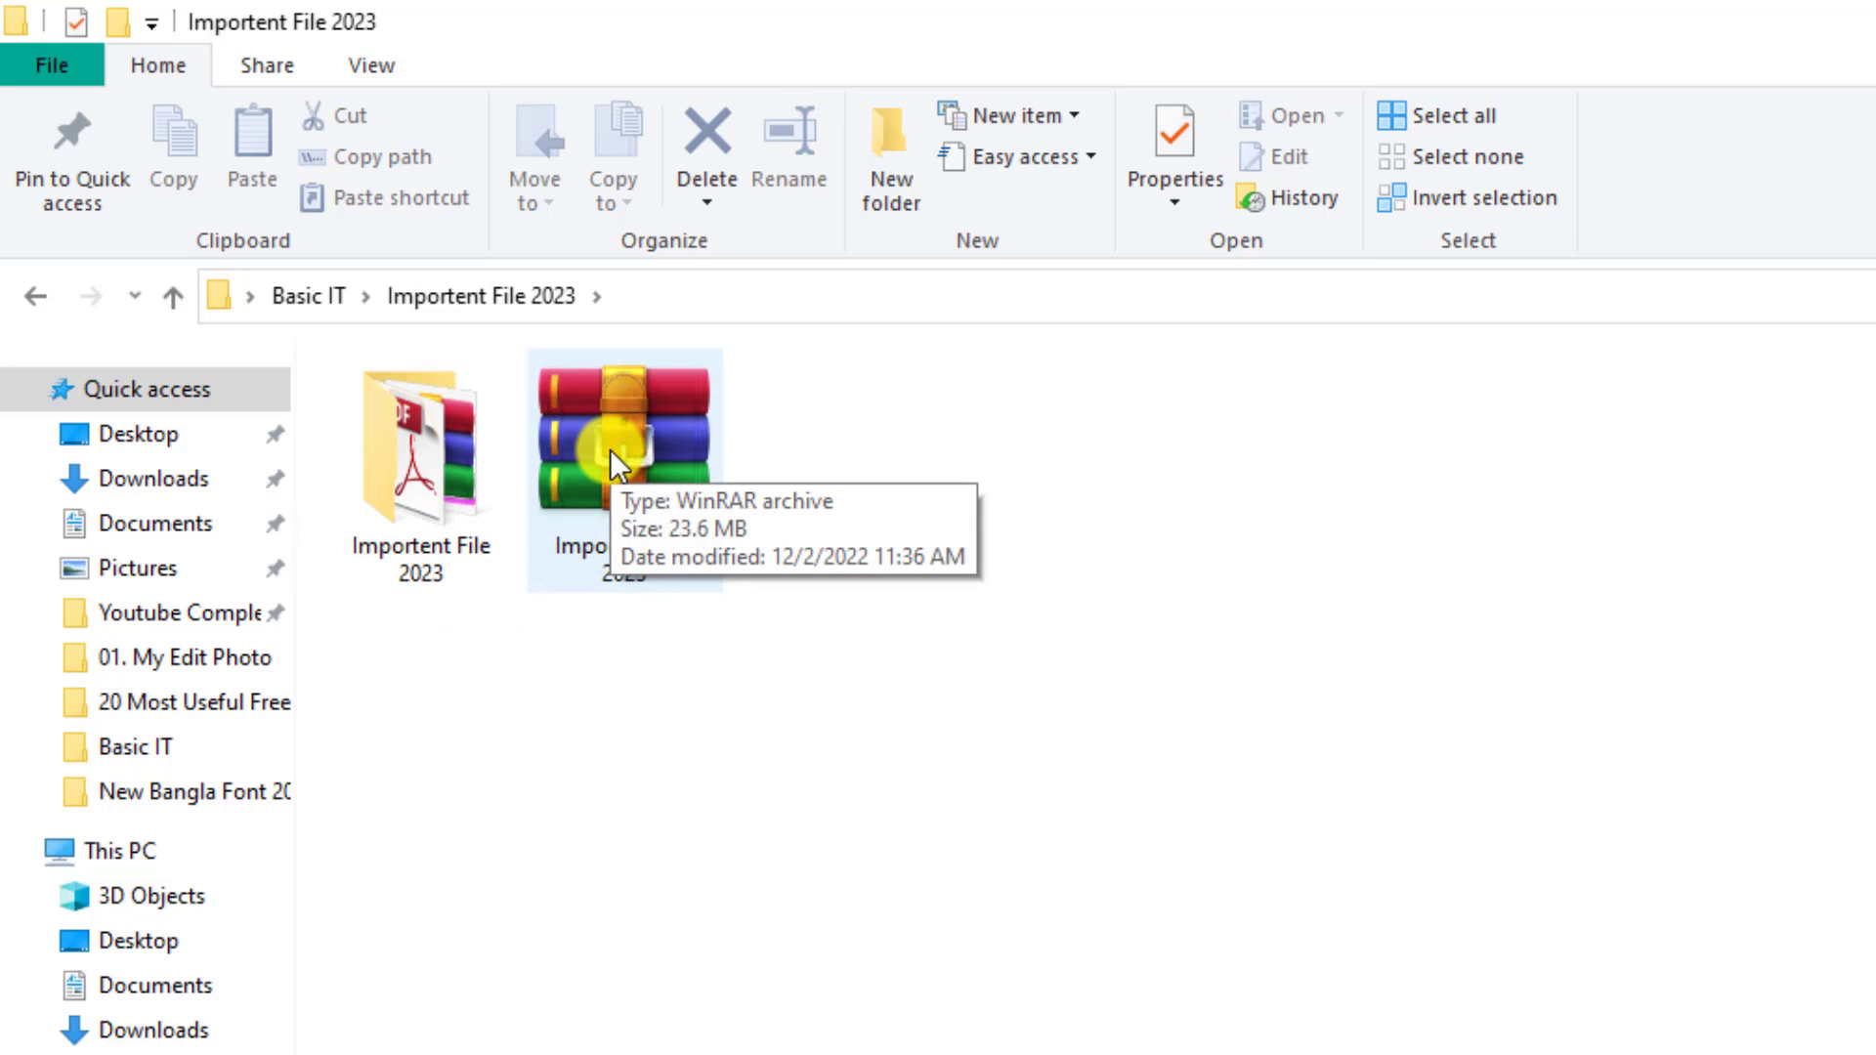
{"action": "left_click", "coordinate": [463, 479]}
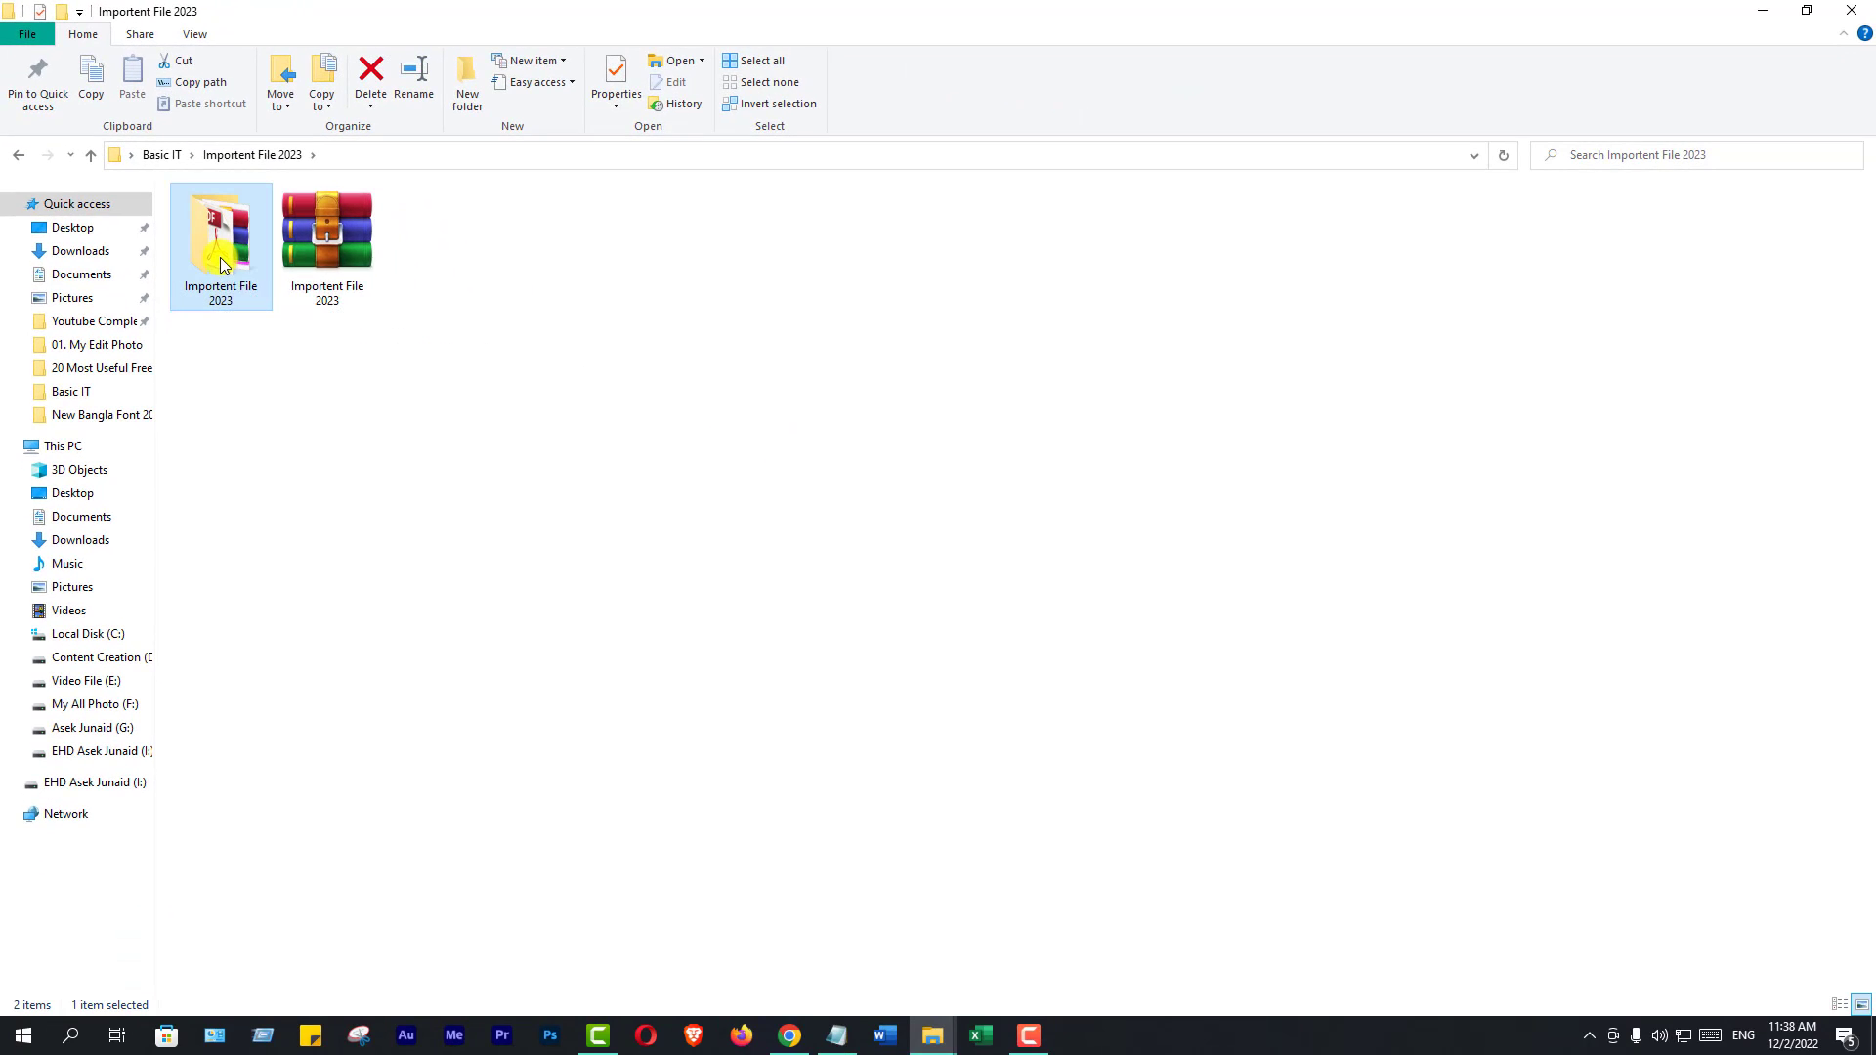
Rename the Importent File 2023 folder to Importent
{"action": "right_click", "coordinate": [415, 488]}
{"action": "left_click", "coordinate": [277, 759]}
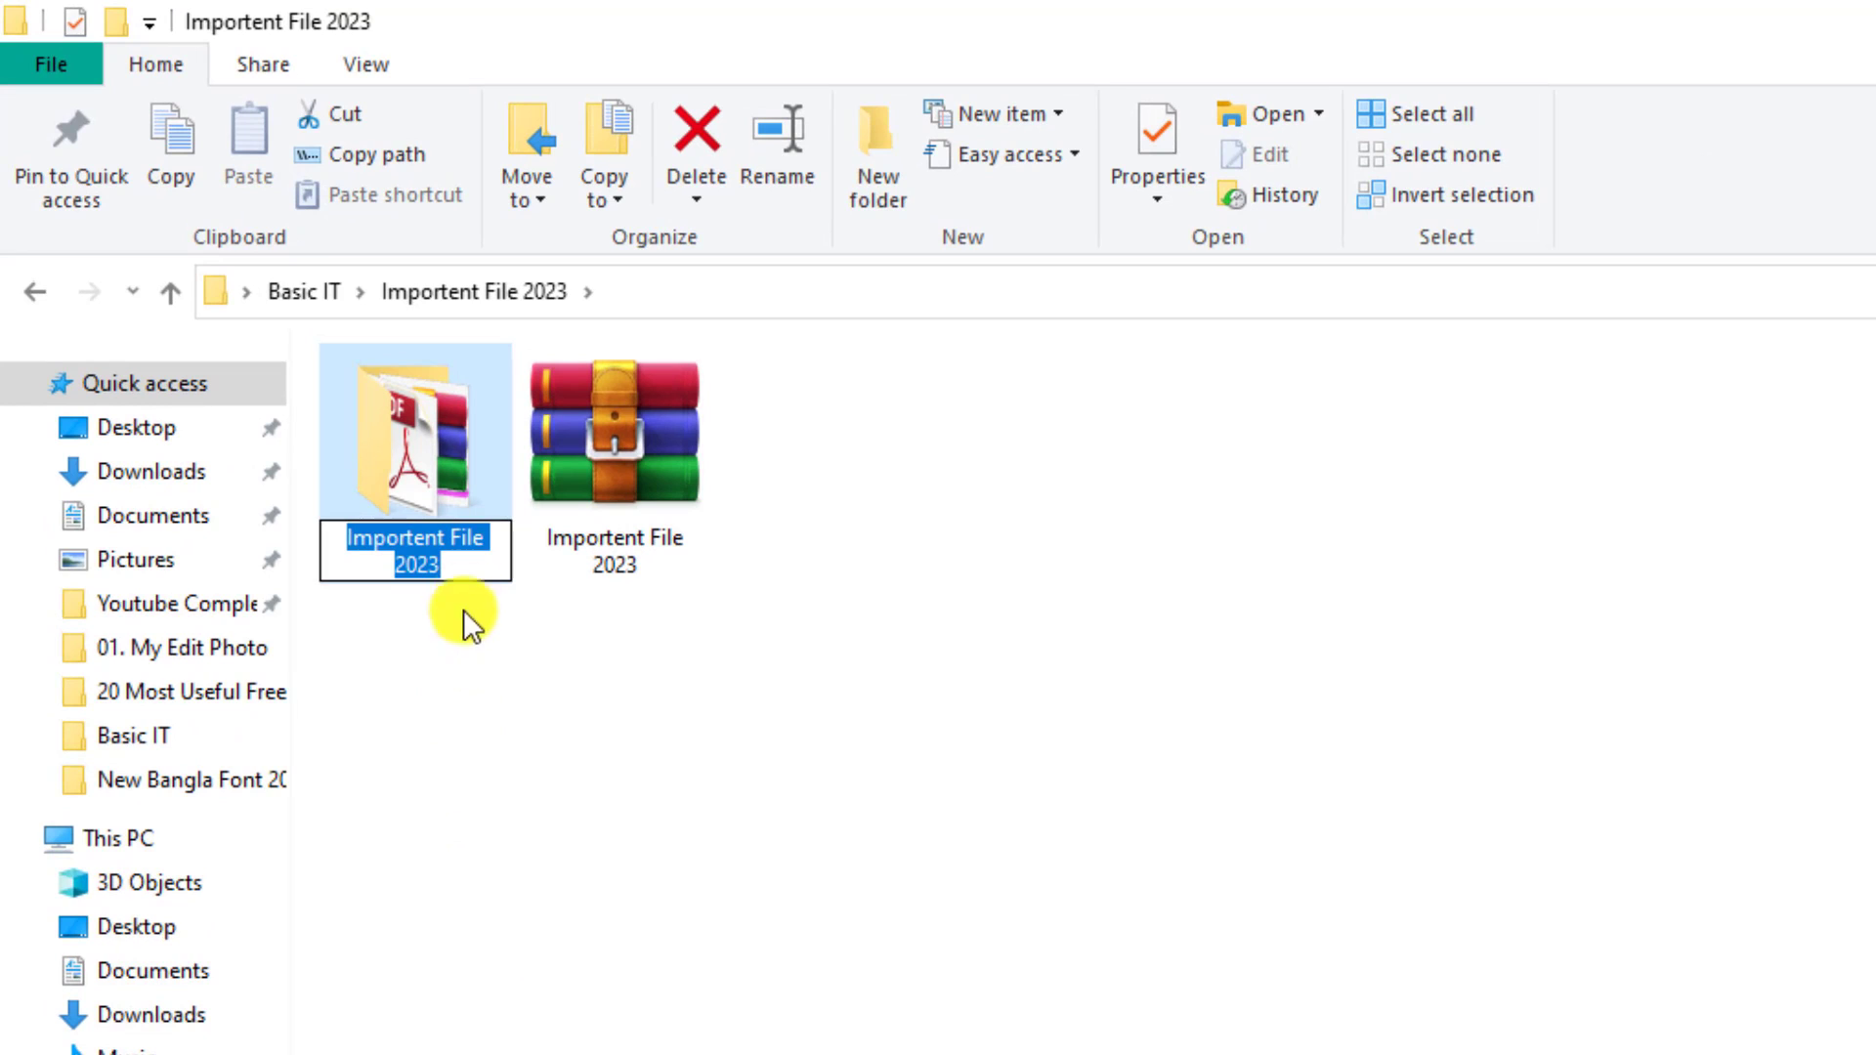
{"action": "left_click", "coordinate": [473, 557]}
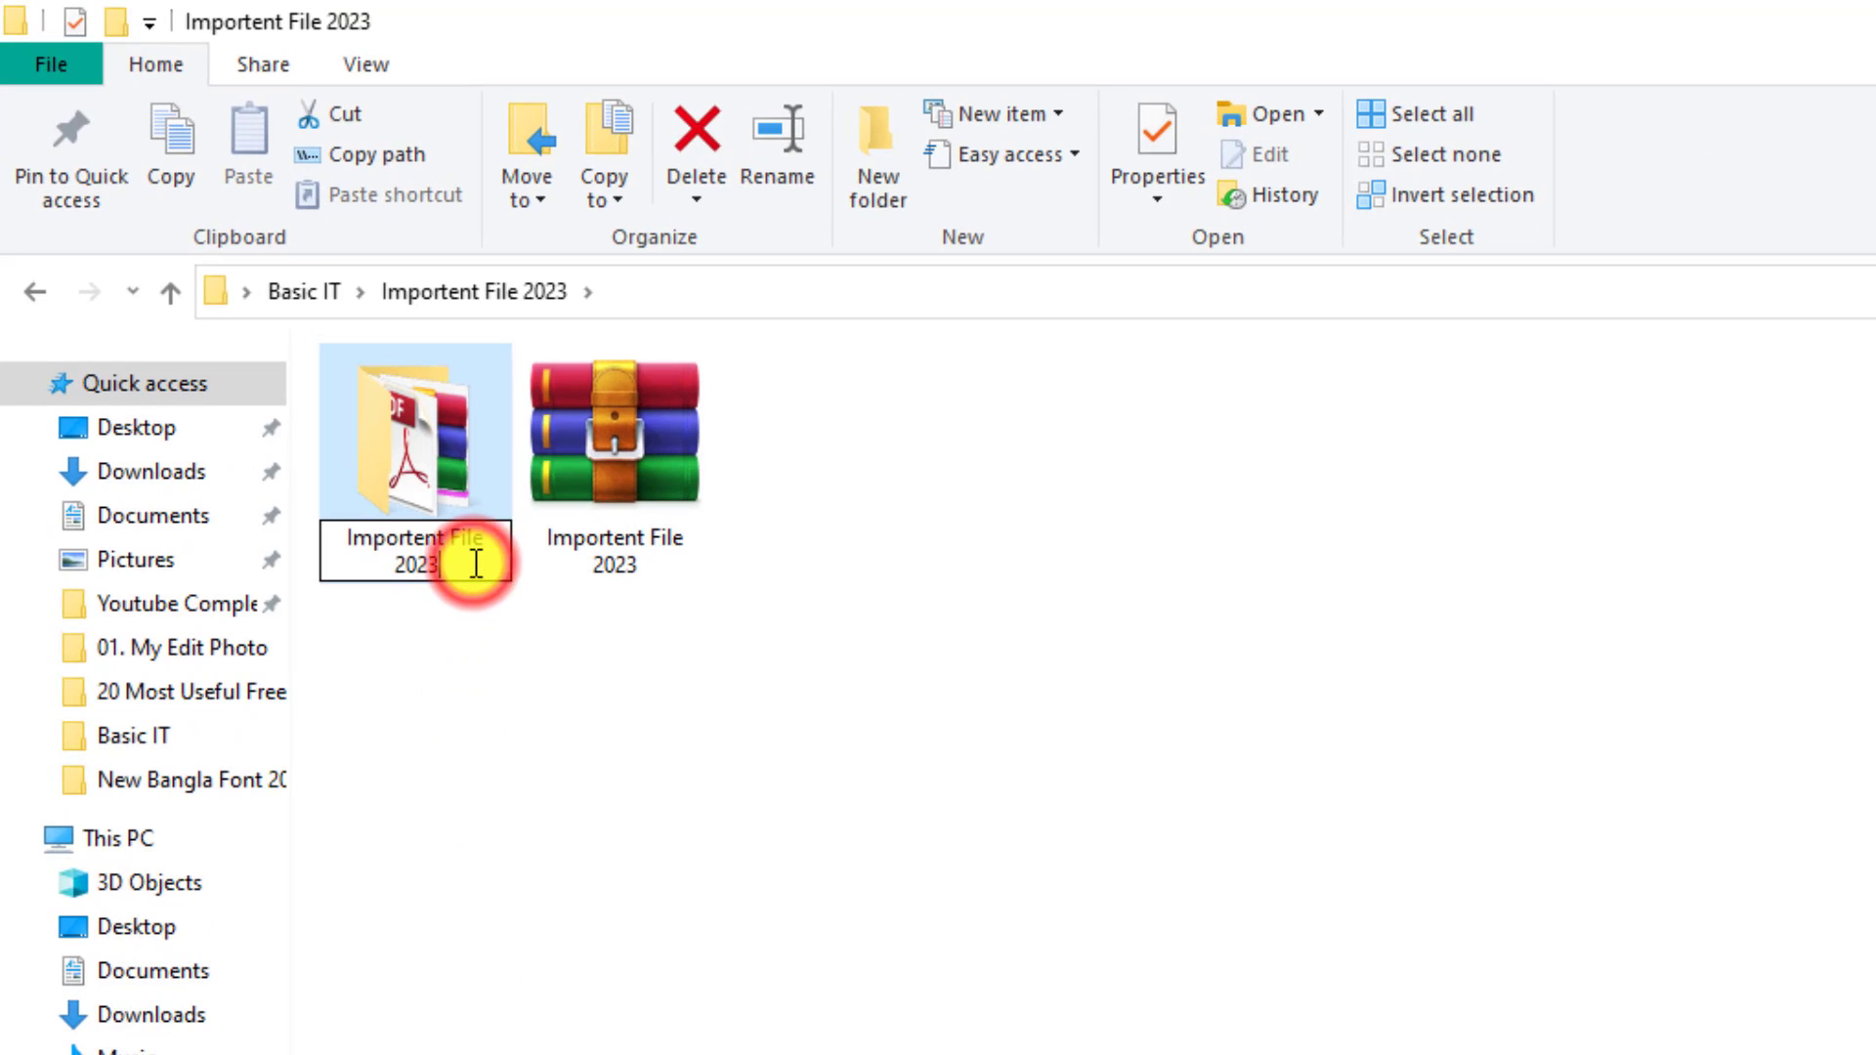
{"action": "key", "text": "BackSpace"}
{"action": "key", "text": "BackSpace"}
{"action": "key", "text": "BackSpace"}
{"action": "key", "text": "BackSpace"}
{"action": "key", "text": "BackSpace"}
{"action": "key", "text": "BackSpace"}
{"action": "key", "text": "BackSpace"}
{"action": "key", "text": "BackSpace"}
{"action": "key", "text": "BackSpace"}
{"action": "key", "text": "BackSpace"}
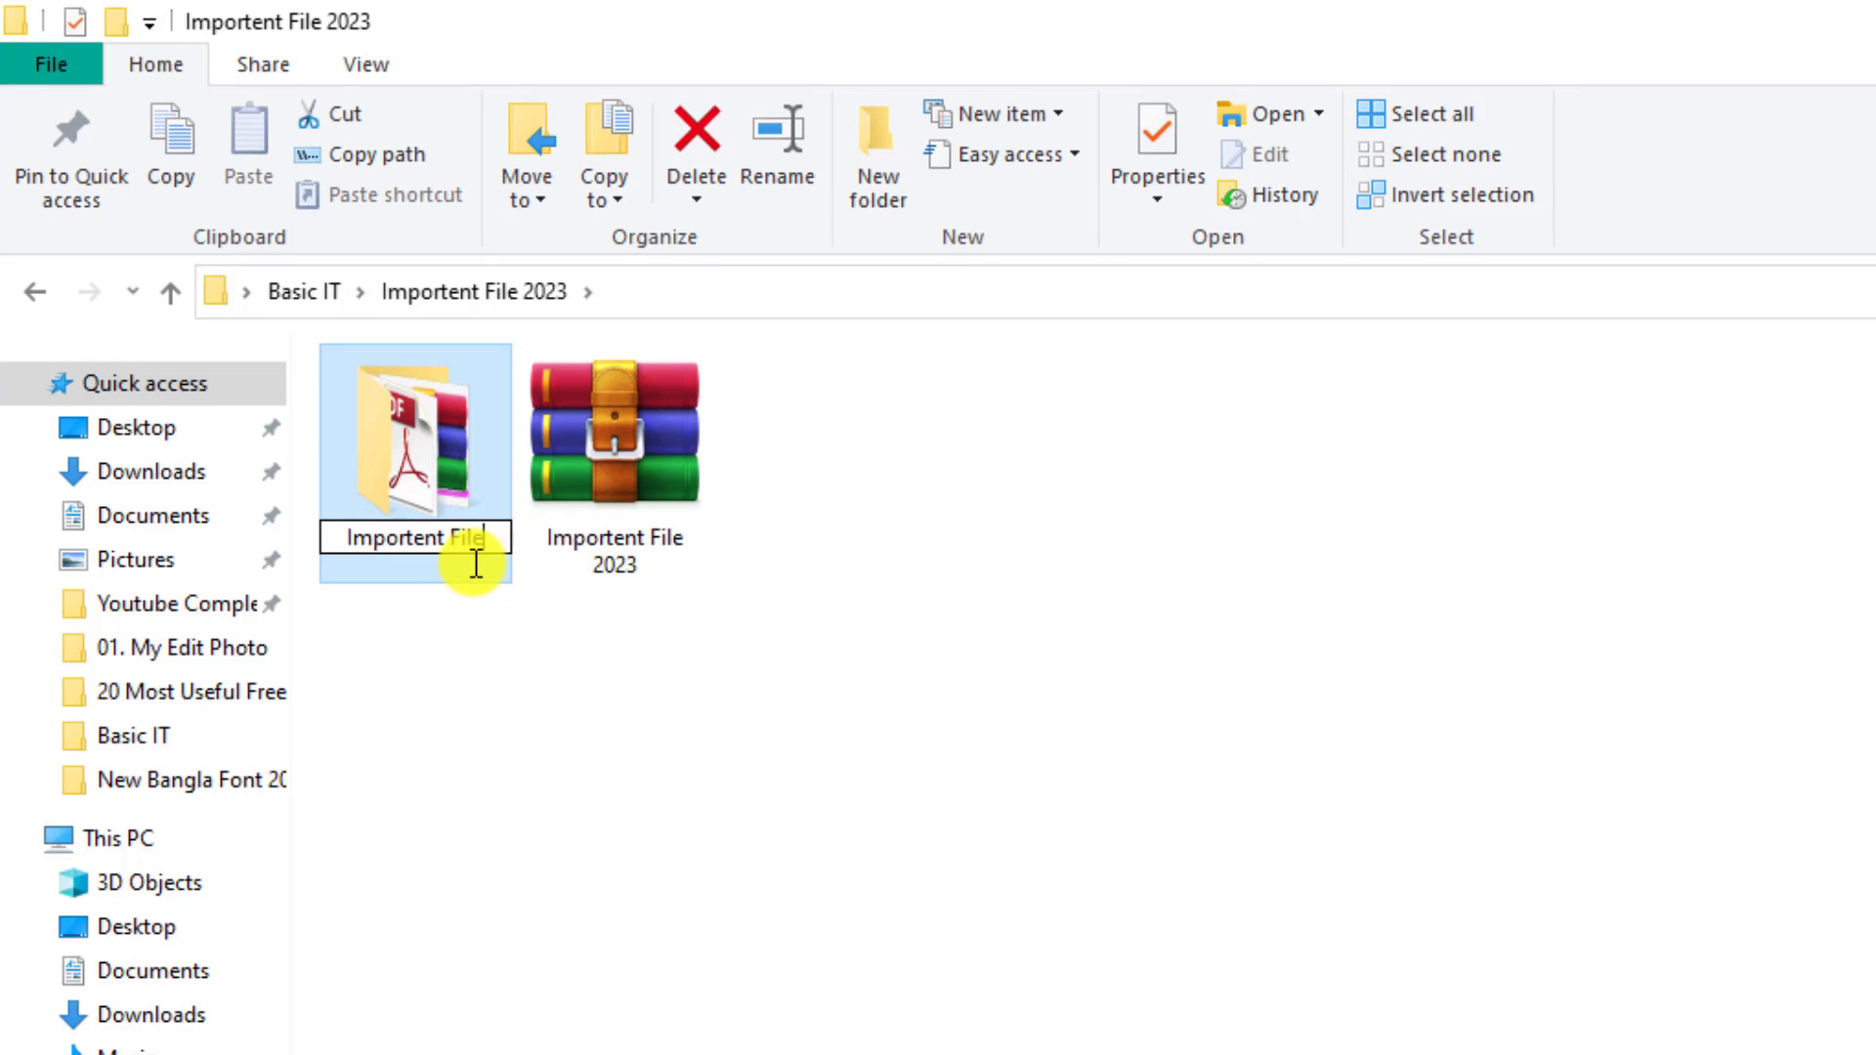
{"action": "left_click", "coordinate": [515, 836]}
{"action": "left_click", "coordinate": [511, 783]}
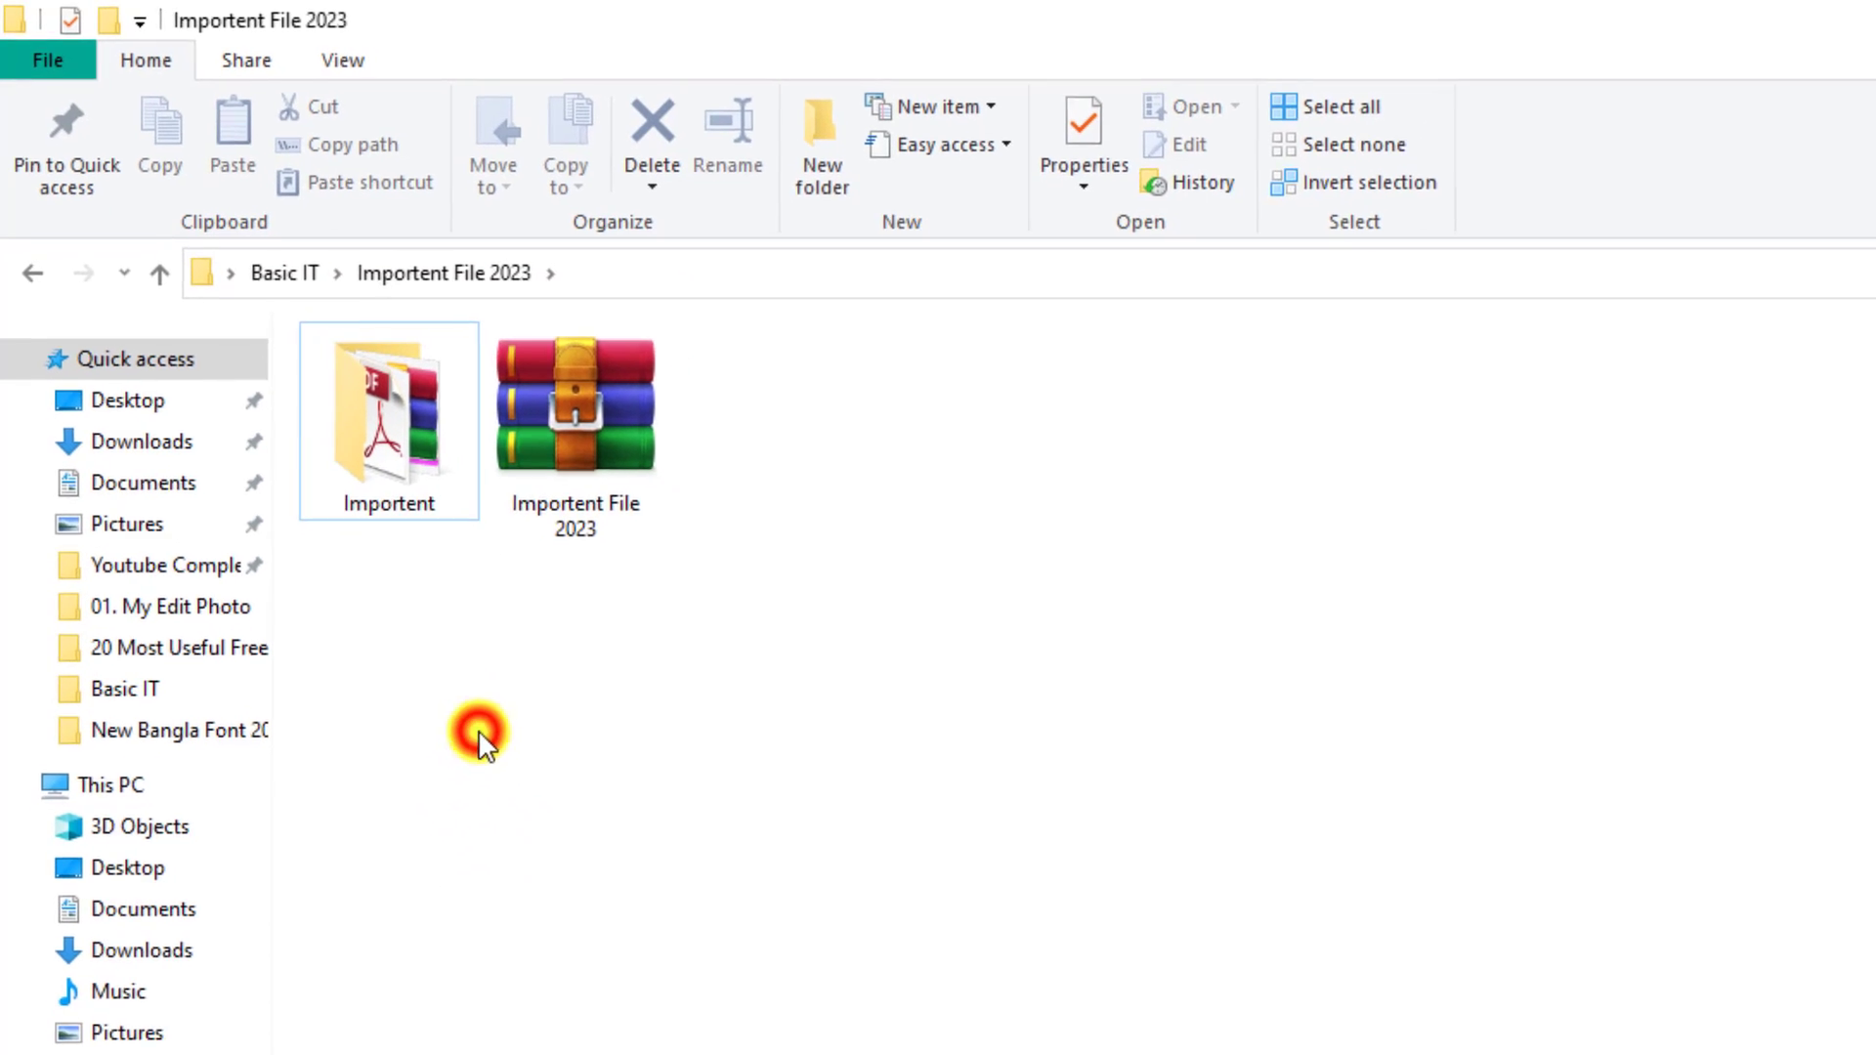
Pack the Importent folder into an Importent RAR archive with default settings
{"action": "right_click", "coordinate": [366, 398]}
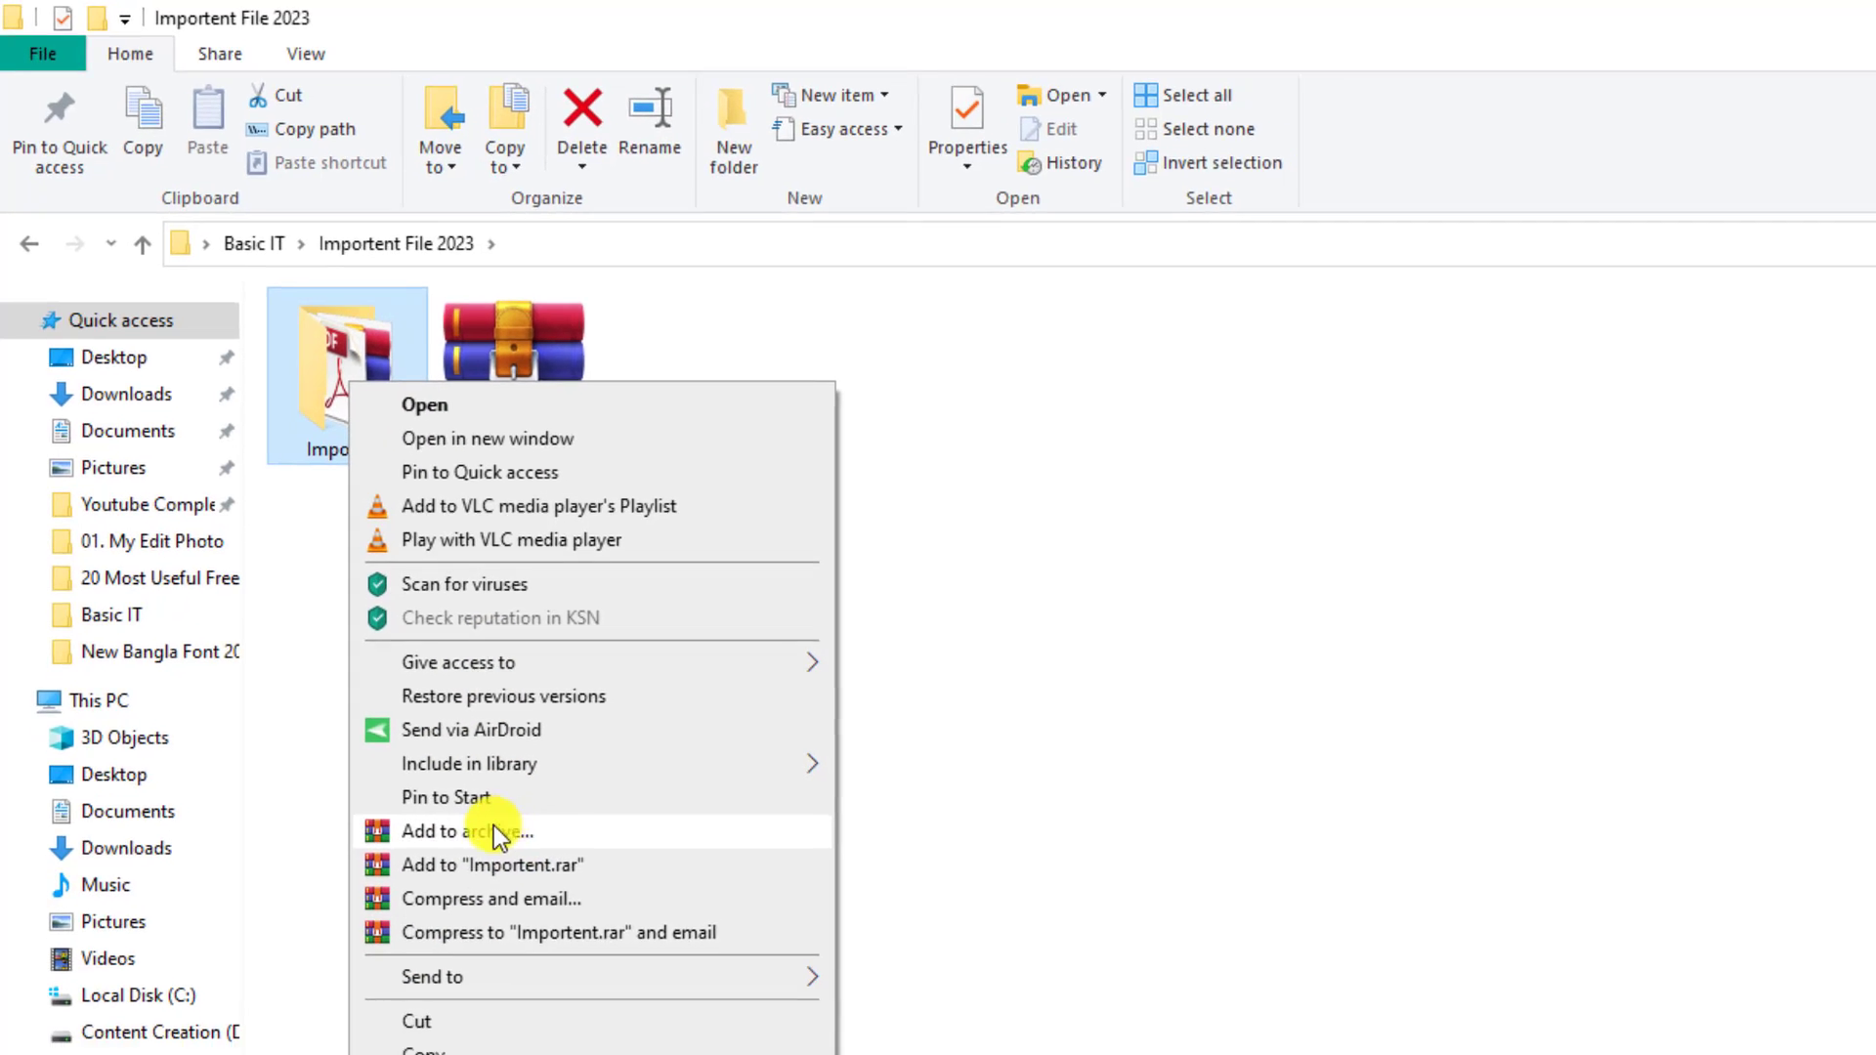
{"action": "left_click", "coordinate": [494, 830]}
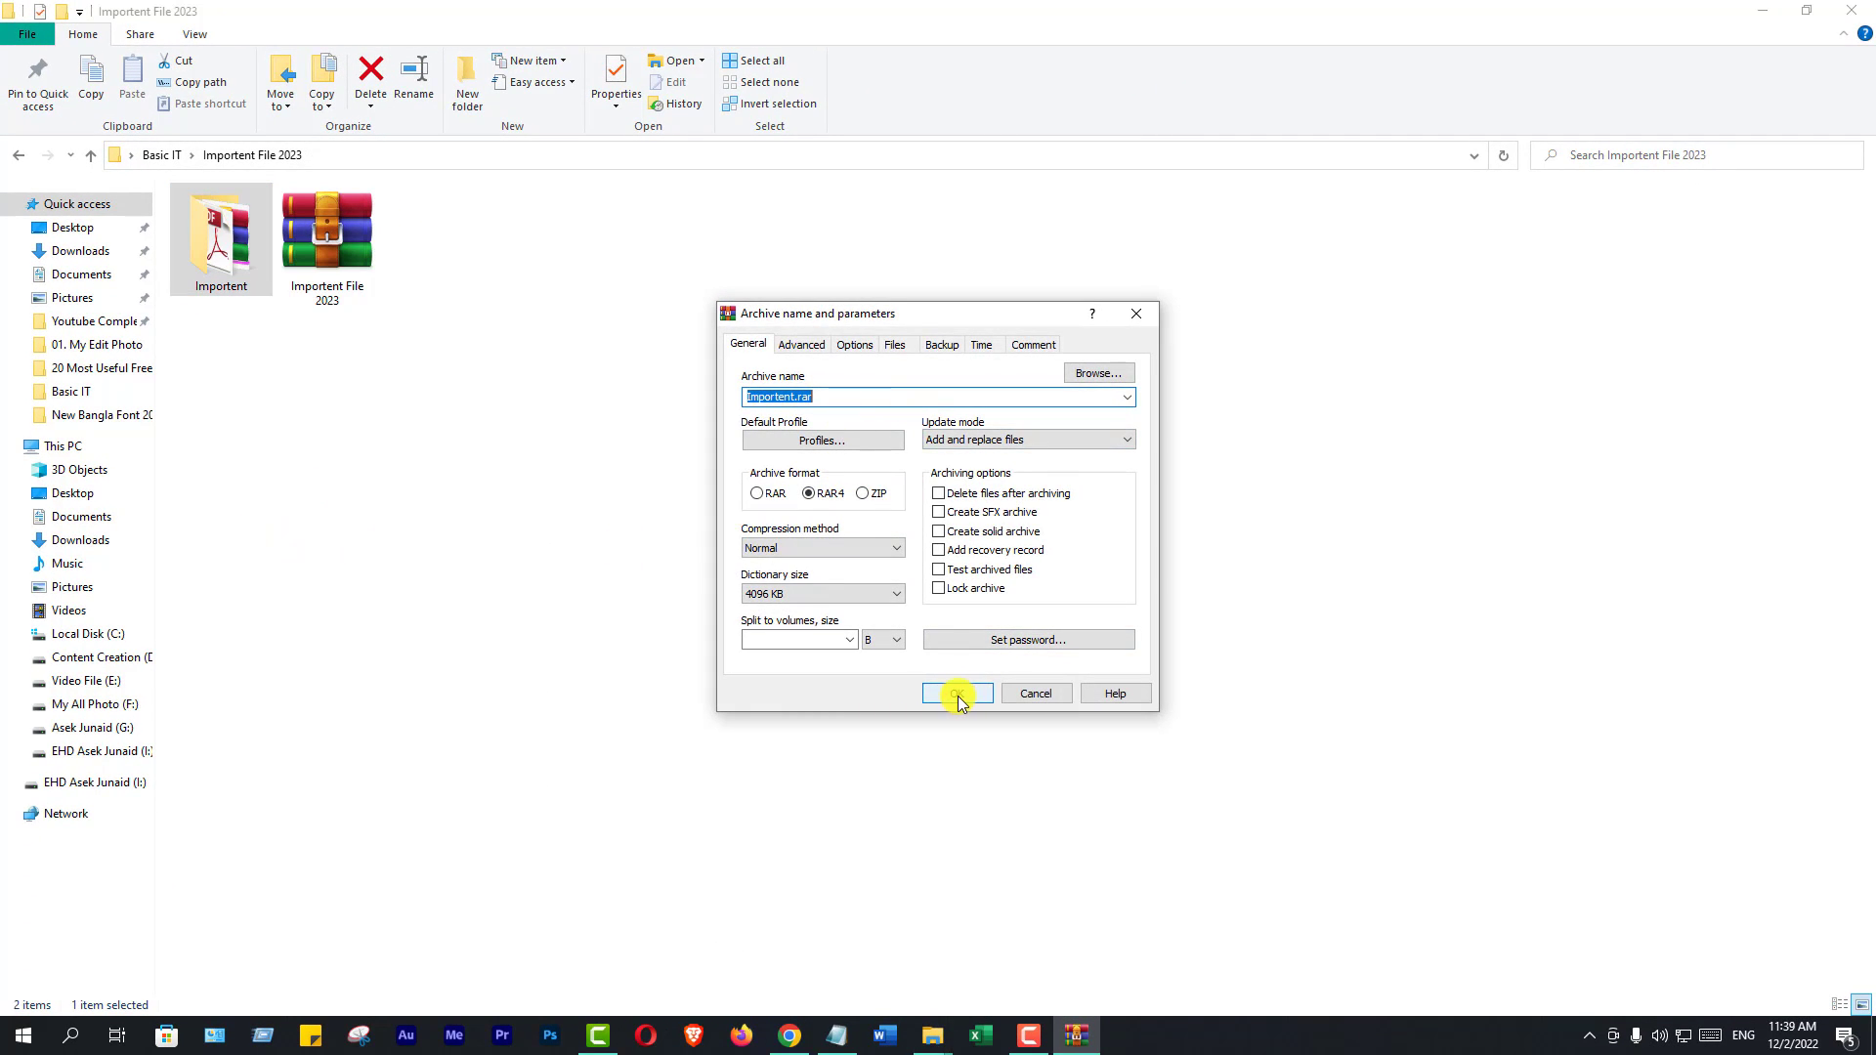
{"action": "left_click", "coordinate": [957, 694]}
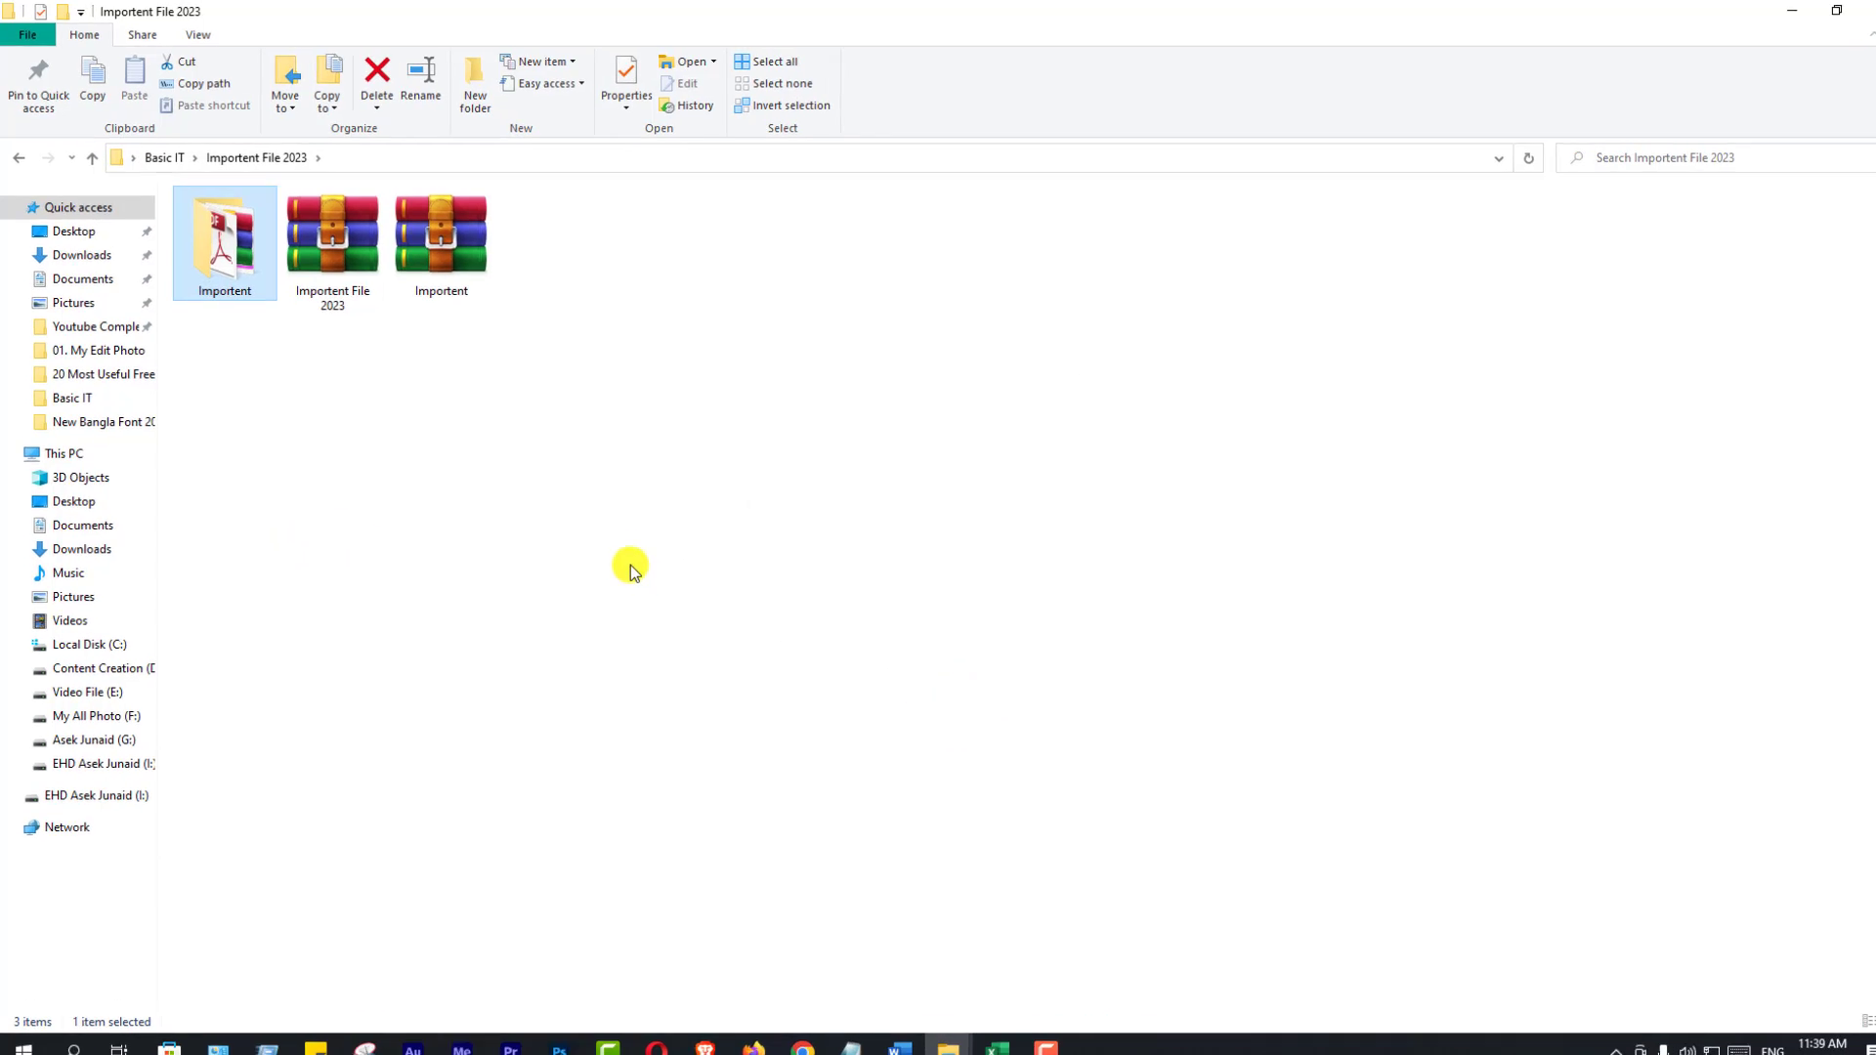
{"action": "left_click", "coordinate": [640, 576]}
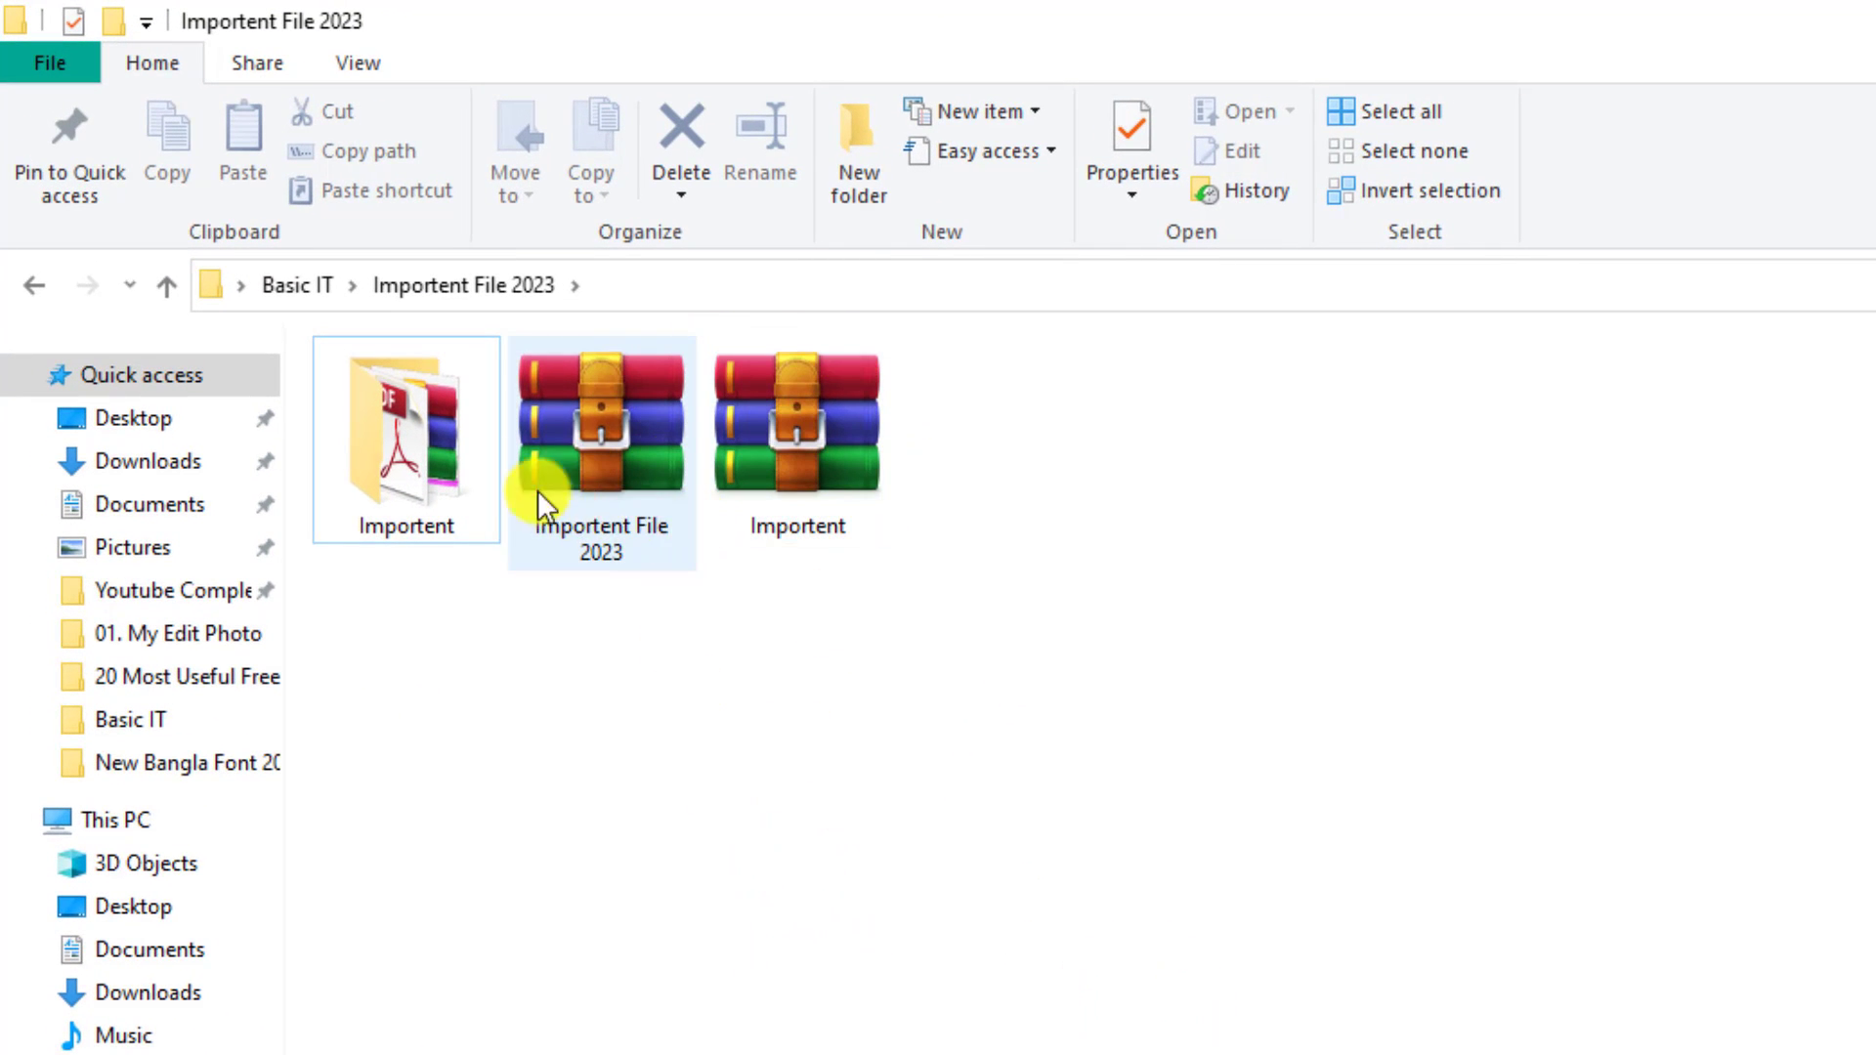
Delete the original Importent folder, leaving only the two archives
{"action": "mouse_move", "coordinate": [396, 457]}
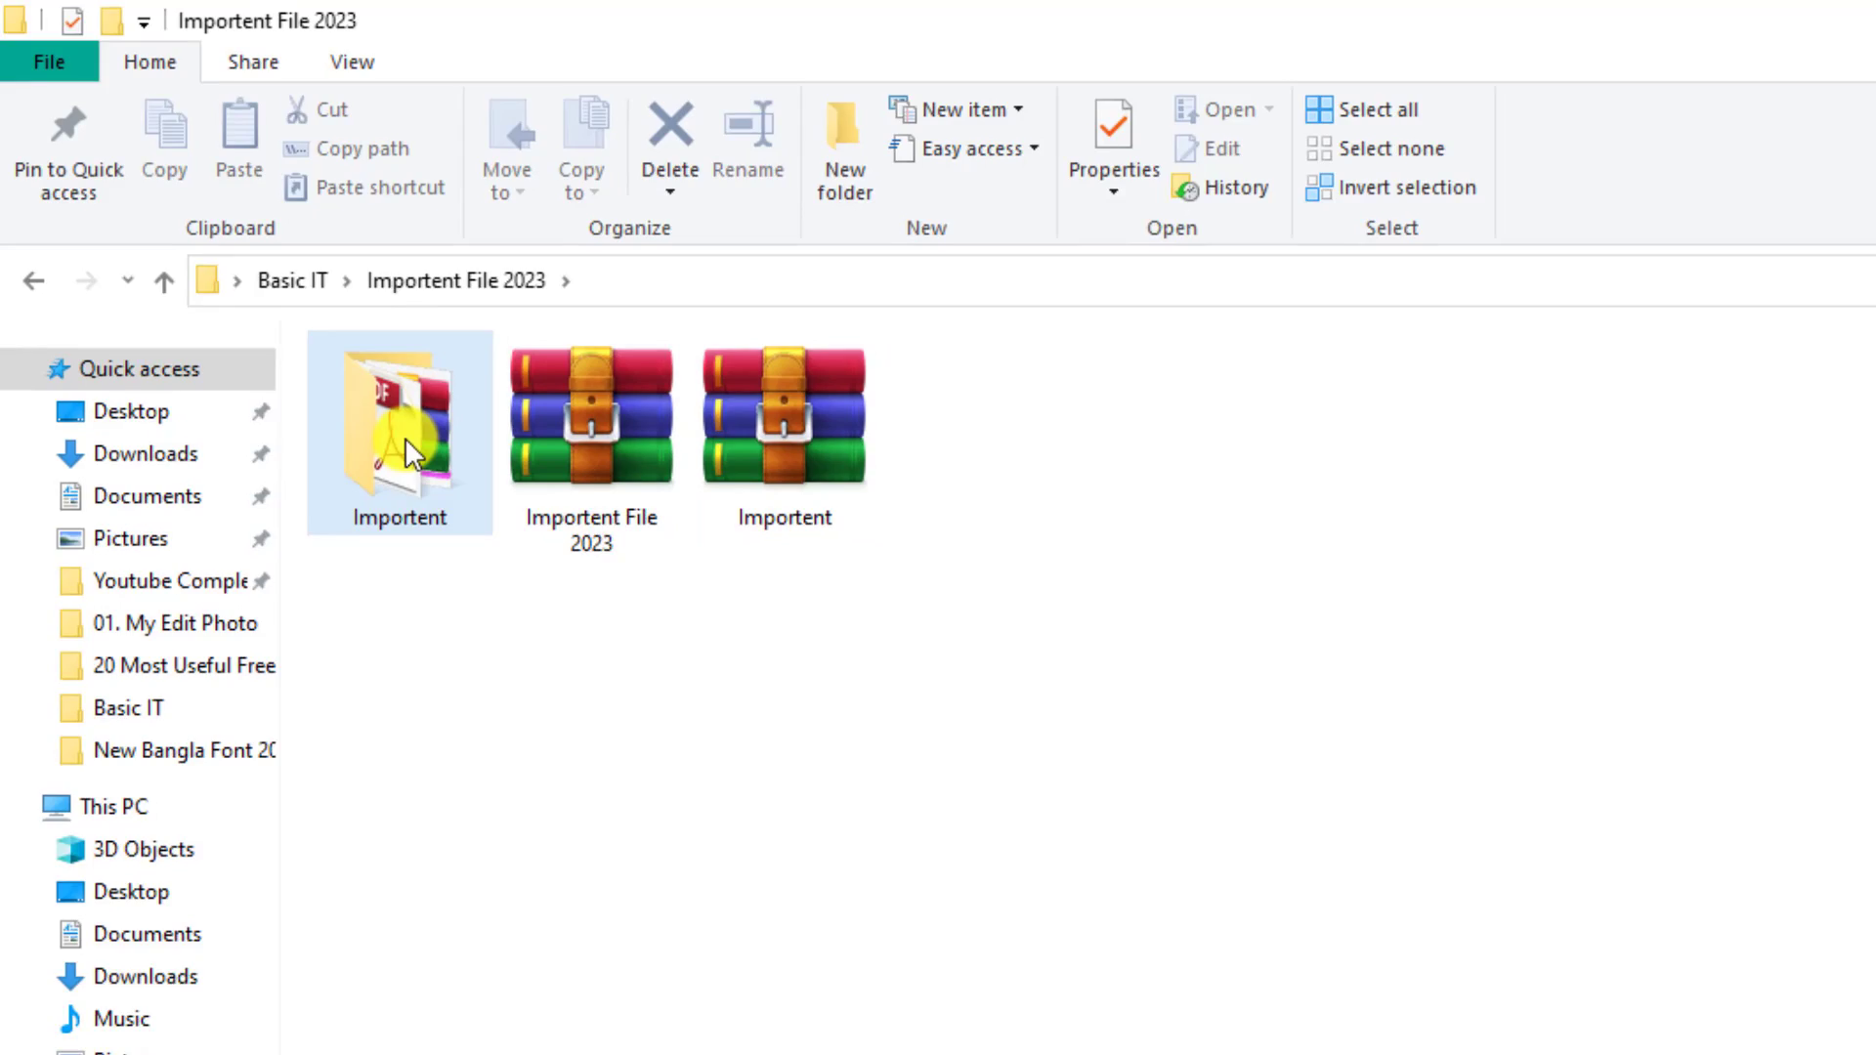
{"action": "key", "text": "Delete"}
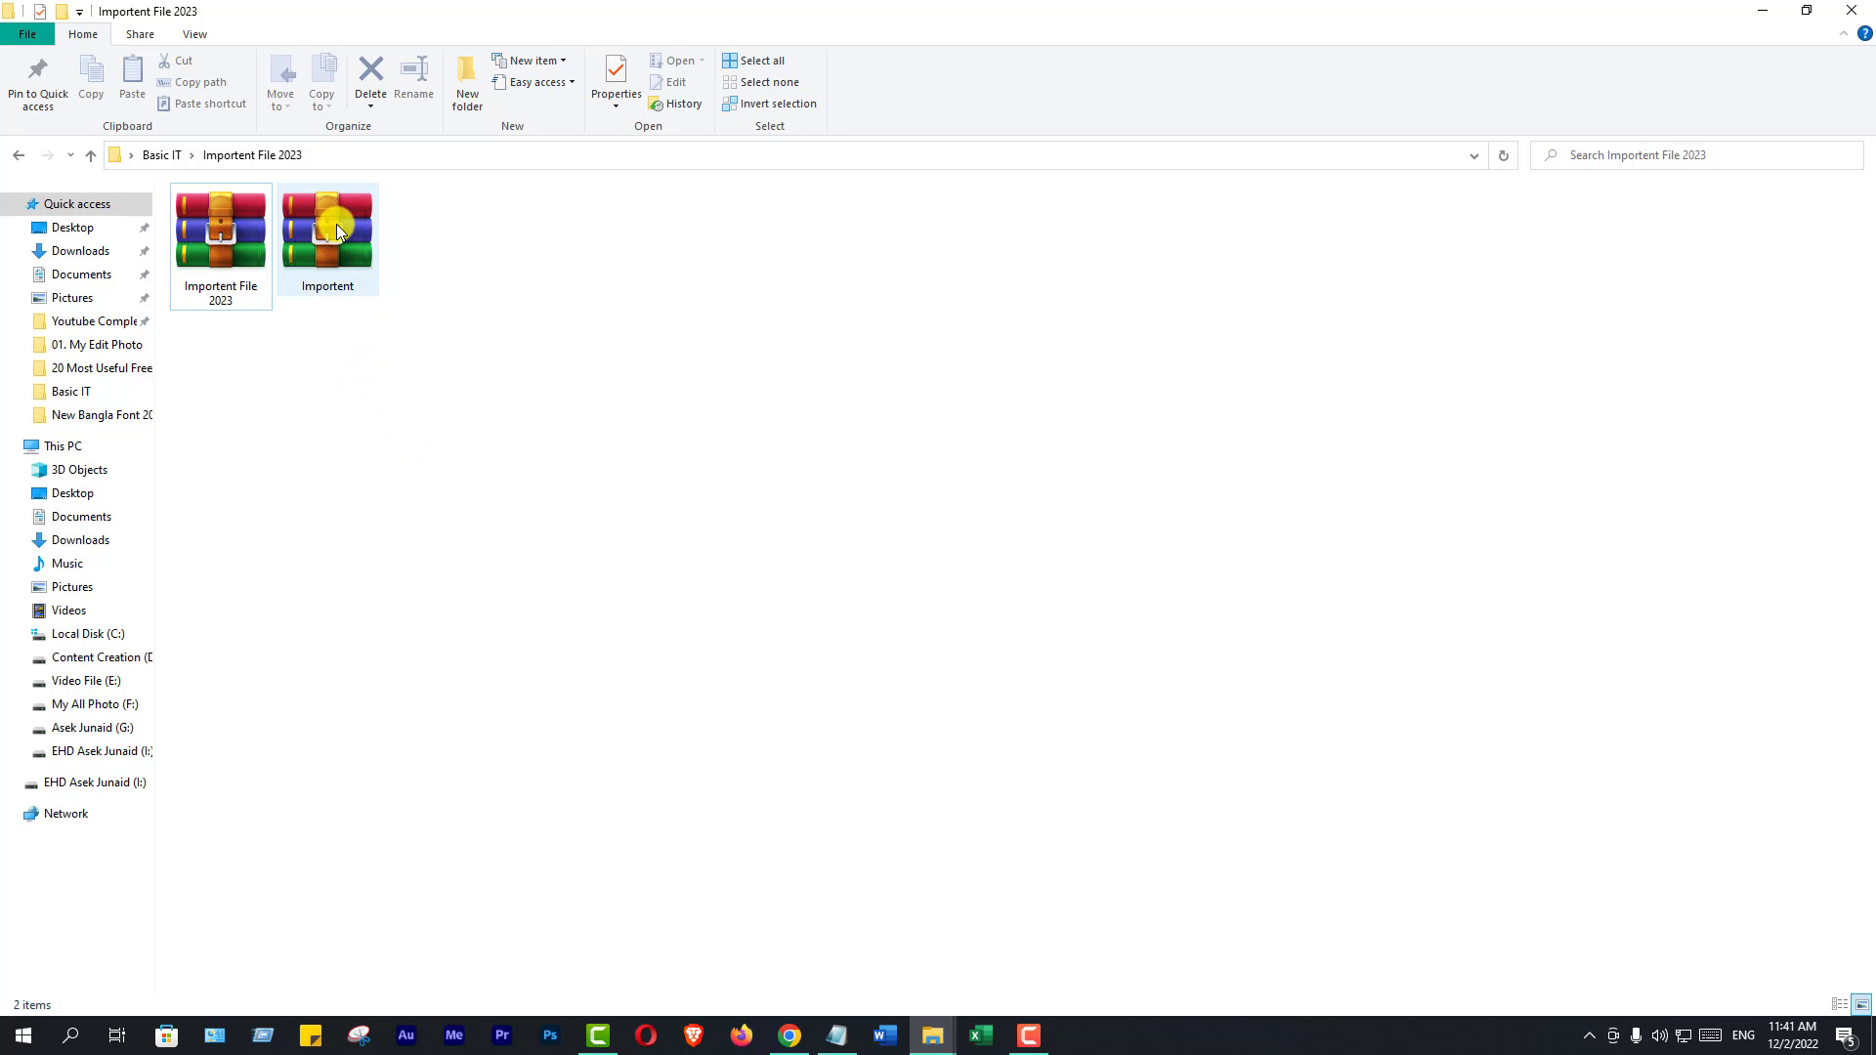
{"action": "mouse_move", "coordinate": [337, 225]}
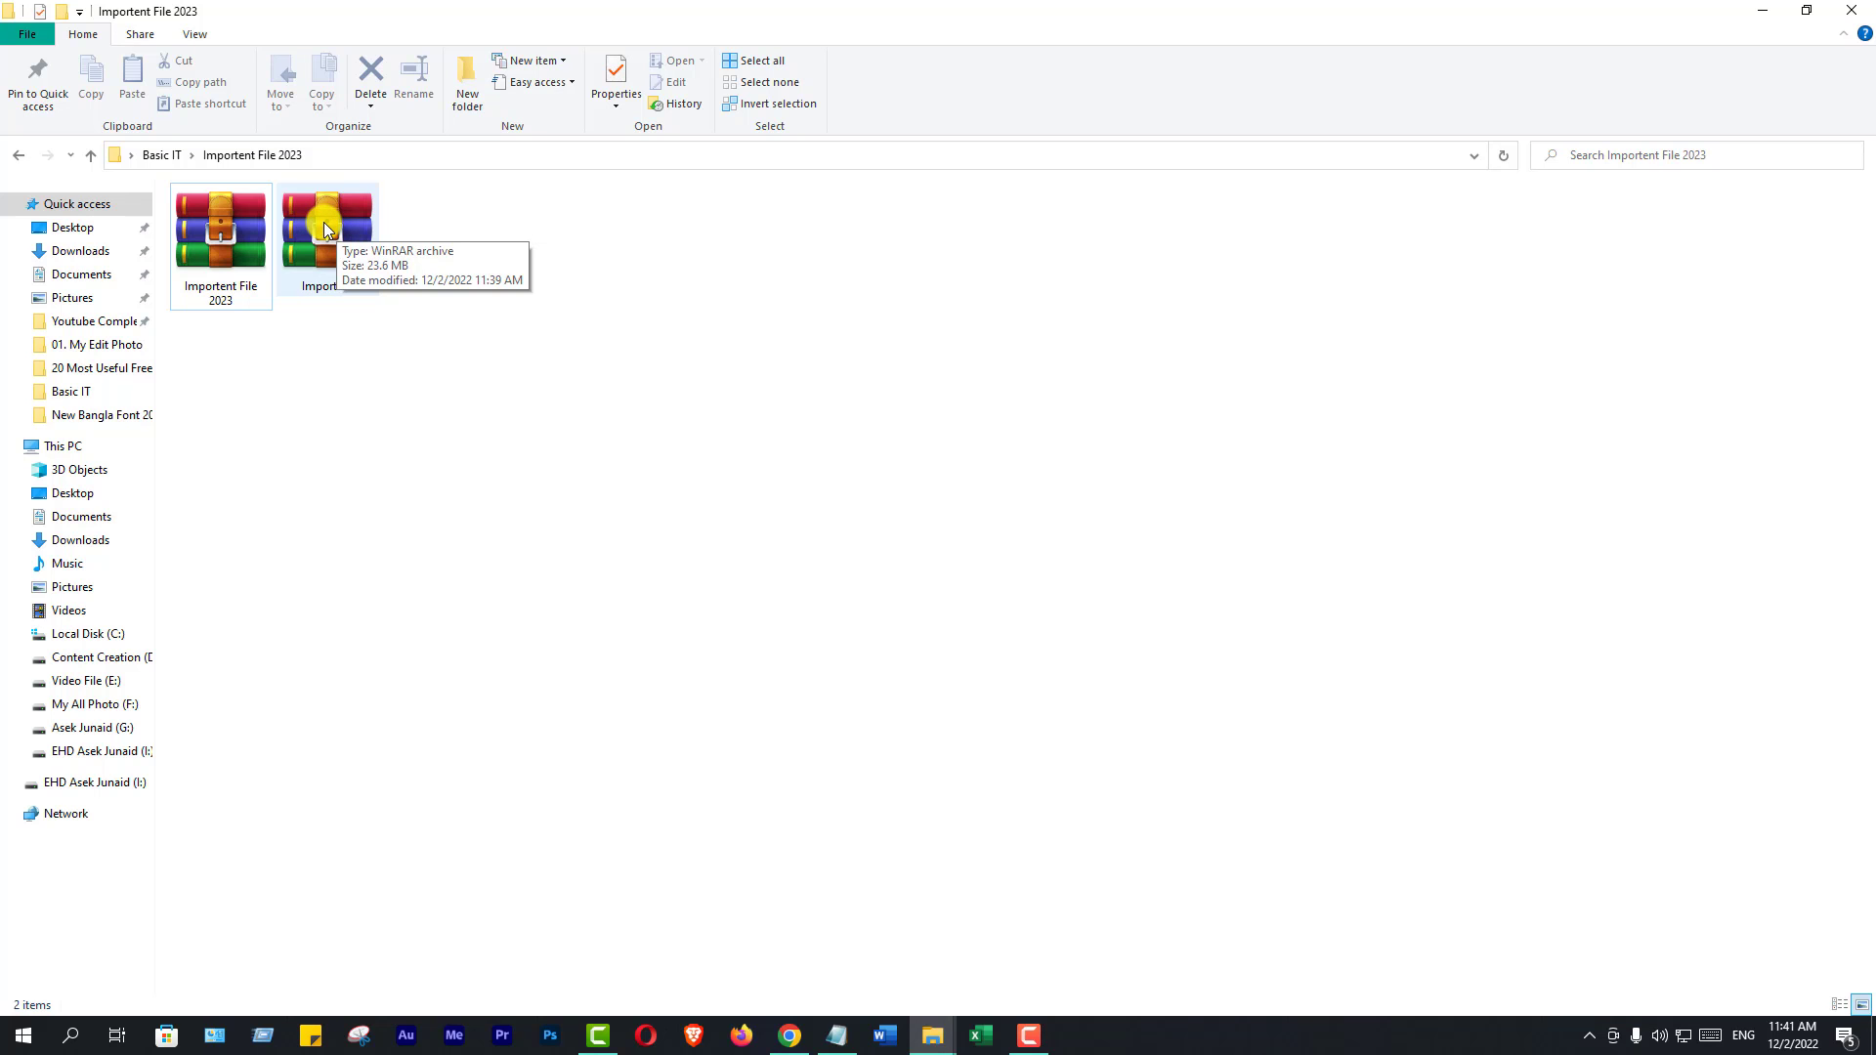
{"action": "left_click", "coordinate": [324, 223]}
{"action": "right_click", "coordinate": [325, 223]}
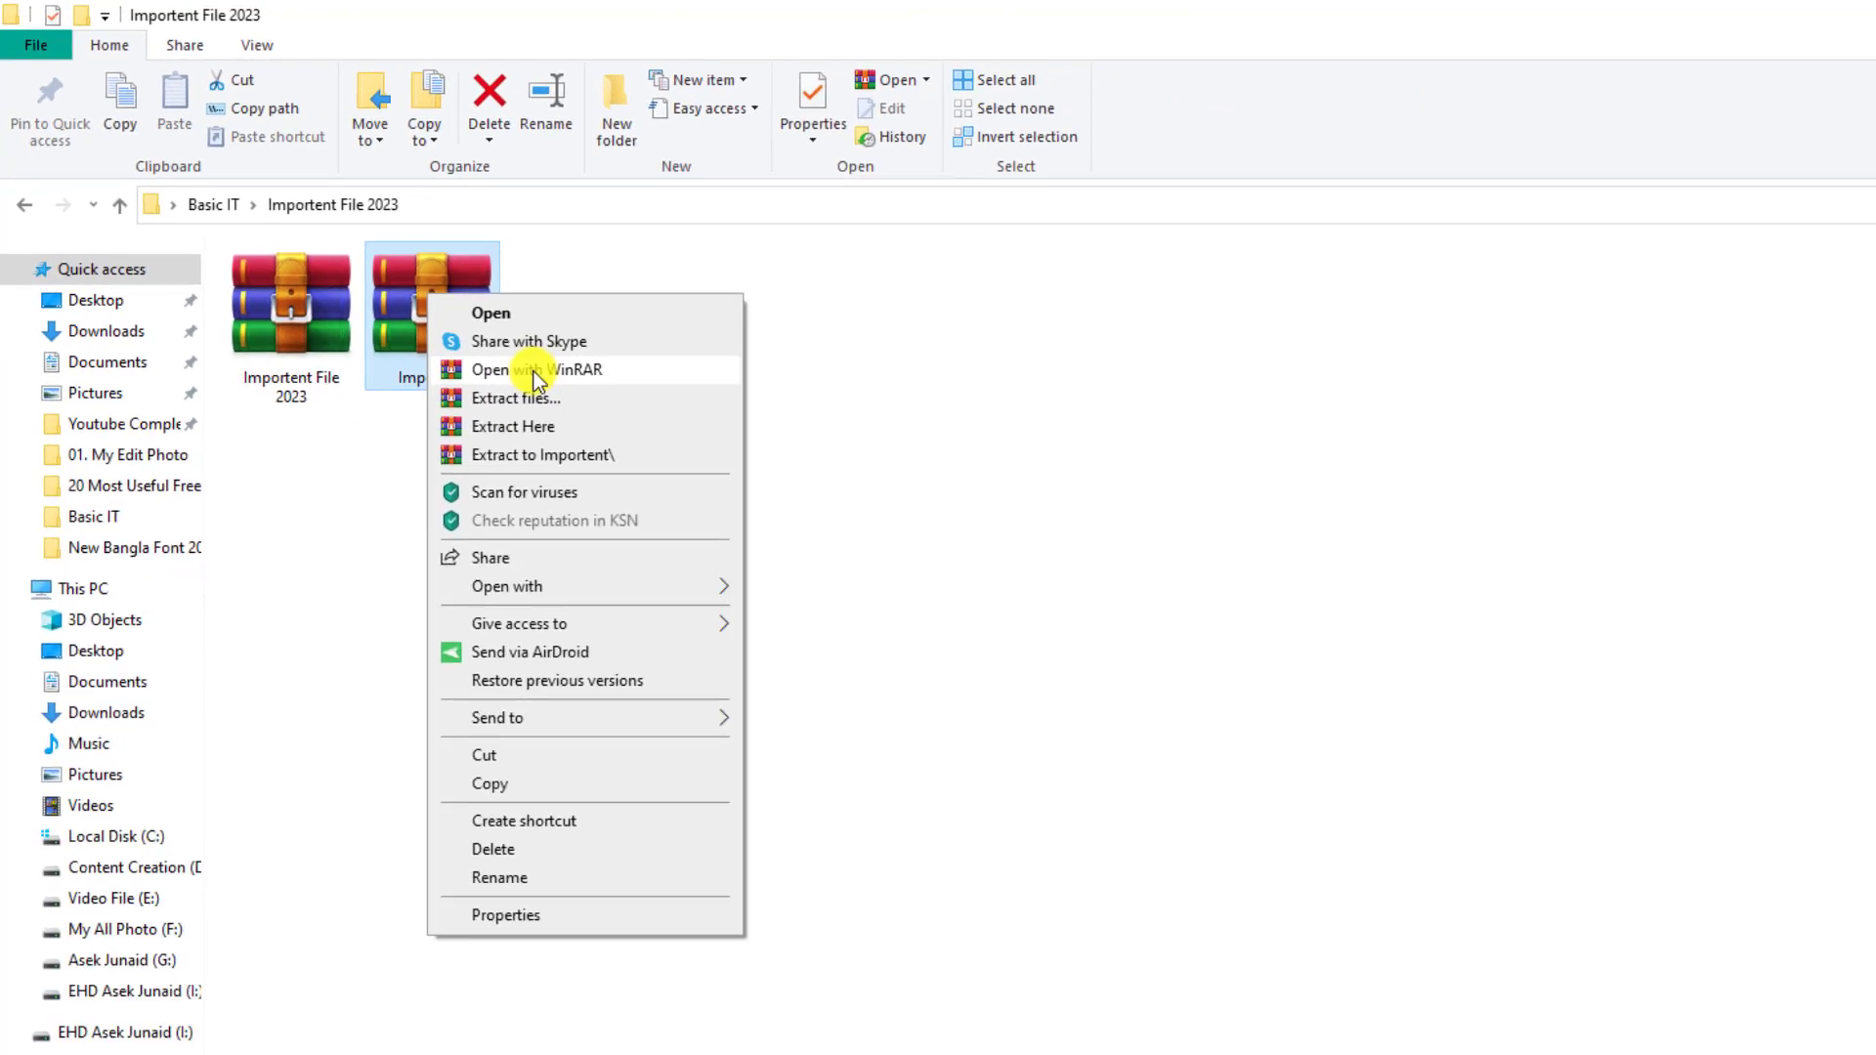
{"action": "left_click", "coordinate": [890, 612]}
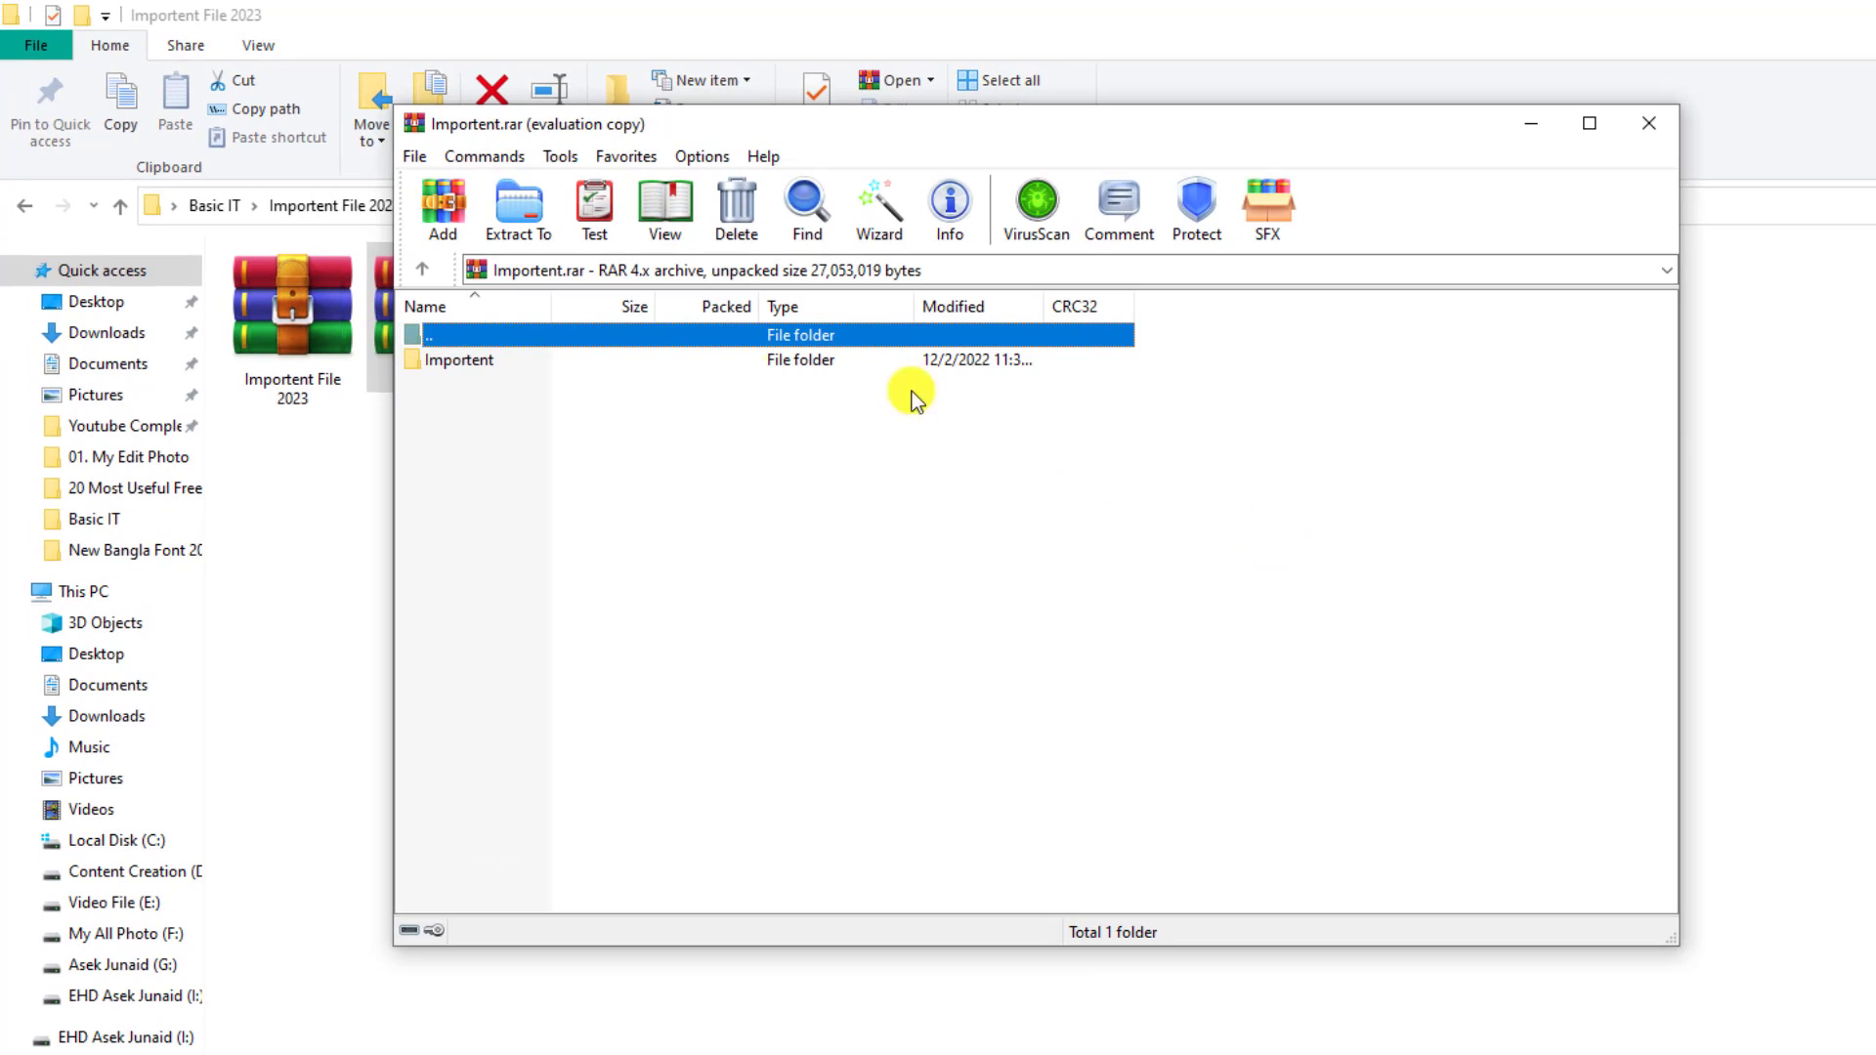
{"action": "double_click", "coordinate": [464, 361]}
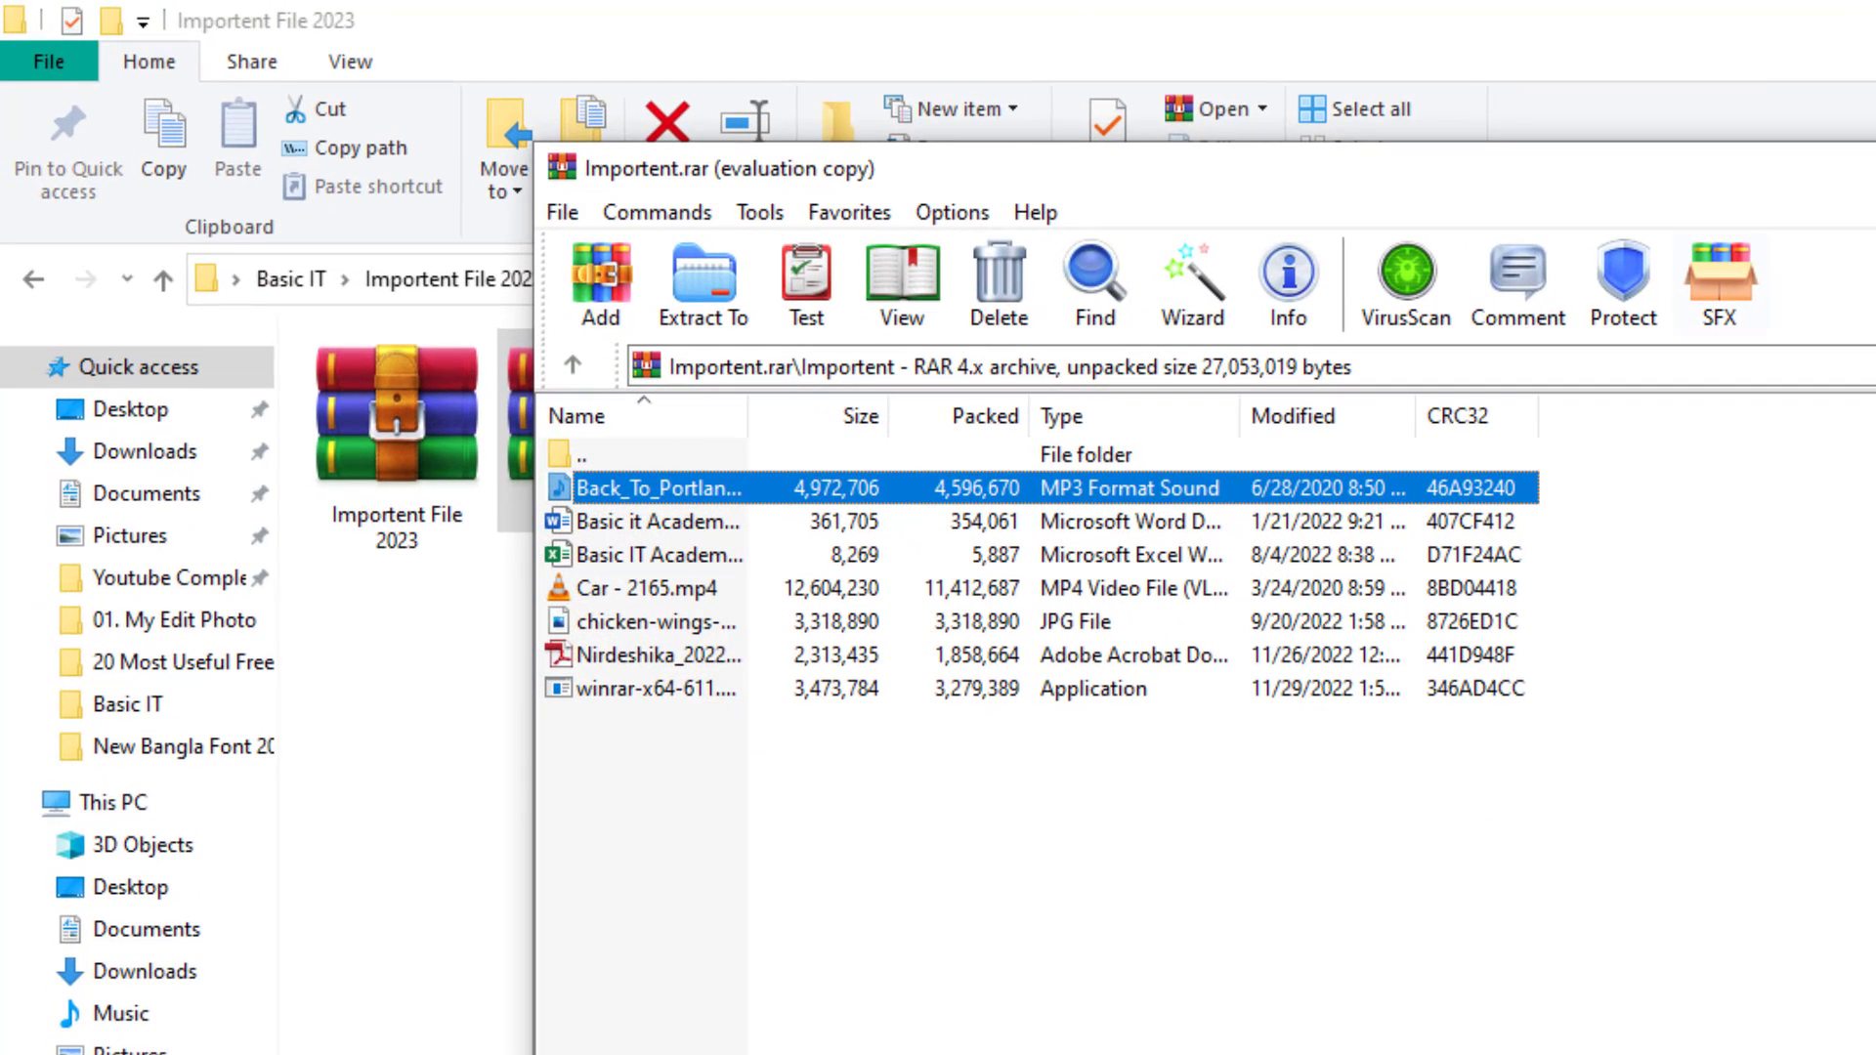
{"action": "key", "text": "alt+F4"}
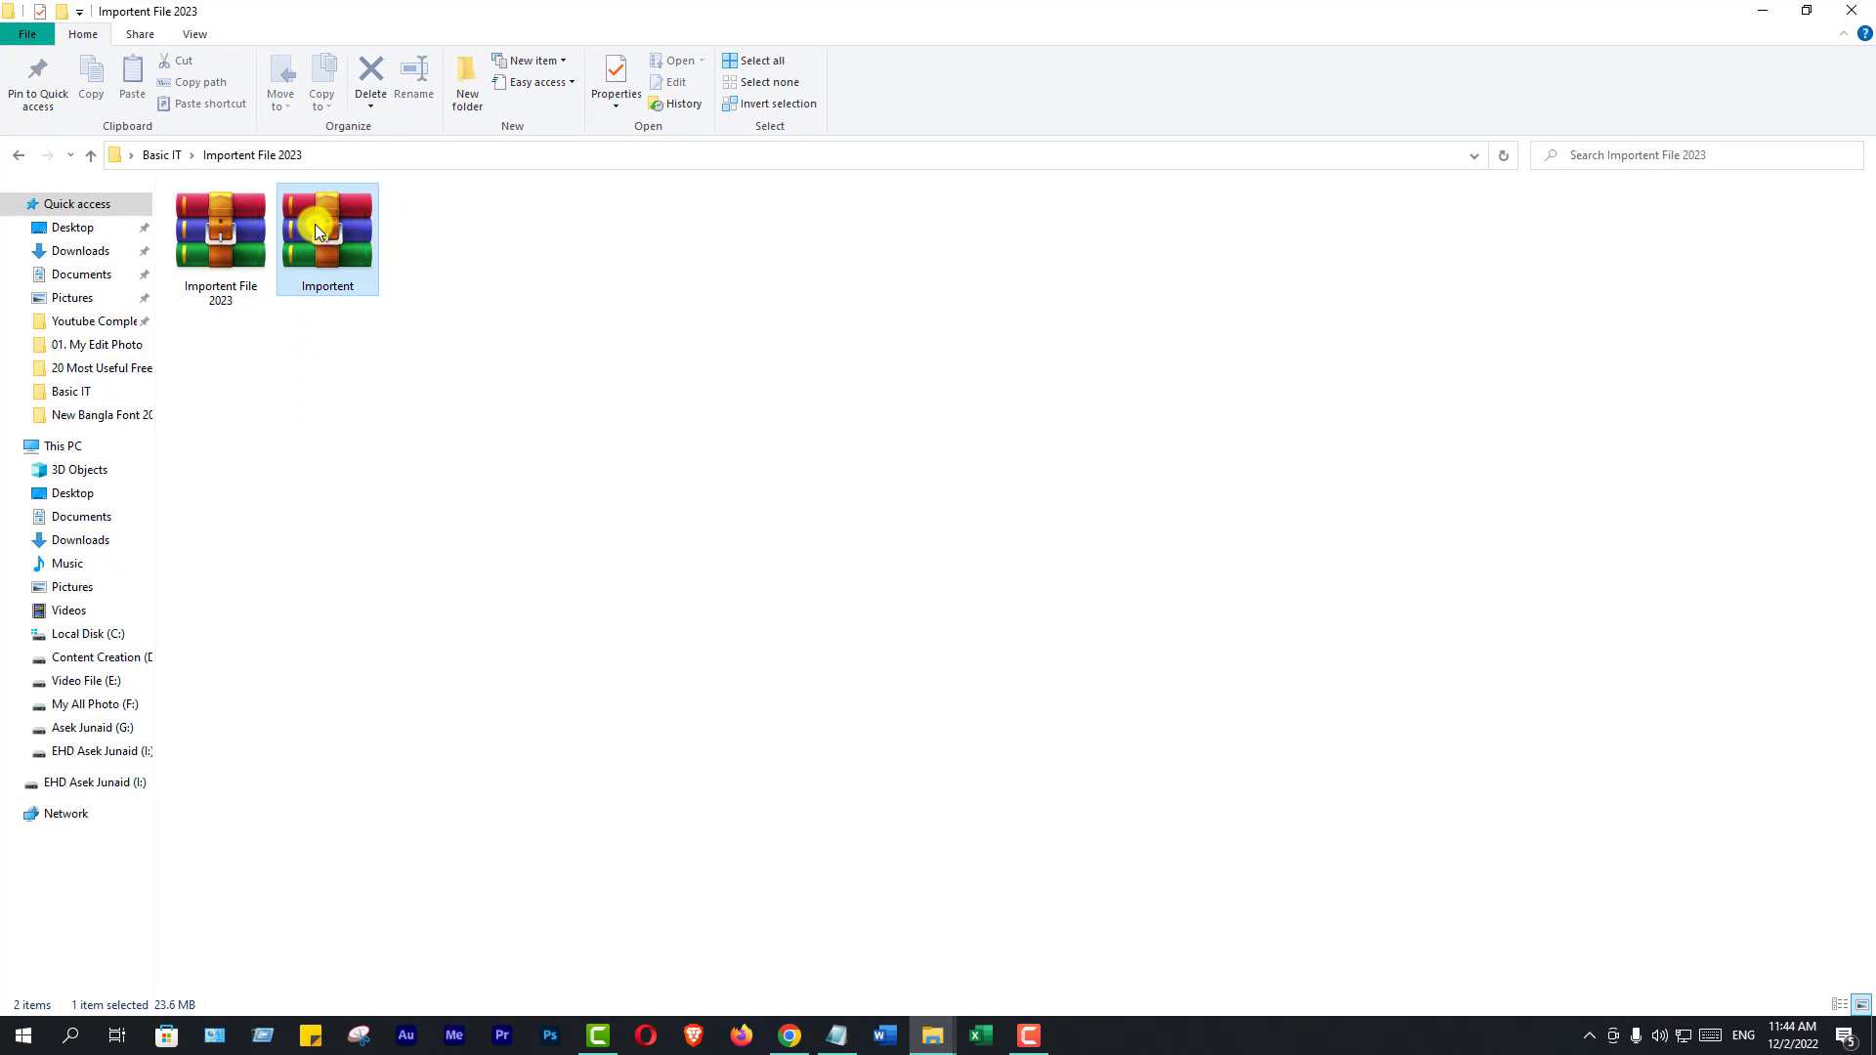
Extract the Importent archive into a new Importent folder beside the archives
{"action": "right_click", "coordinate": [315, 225]}
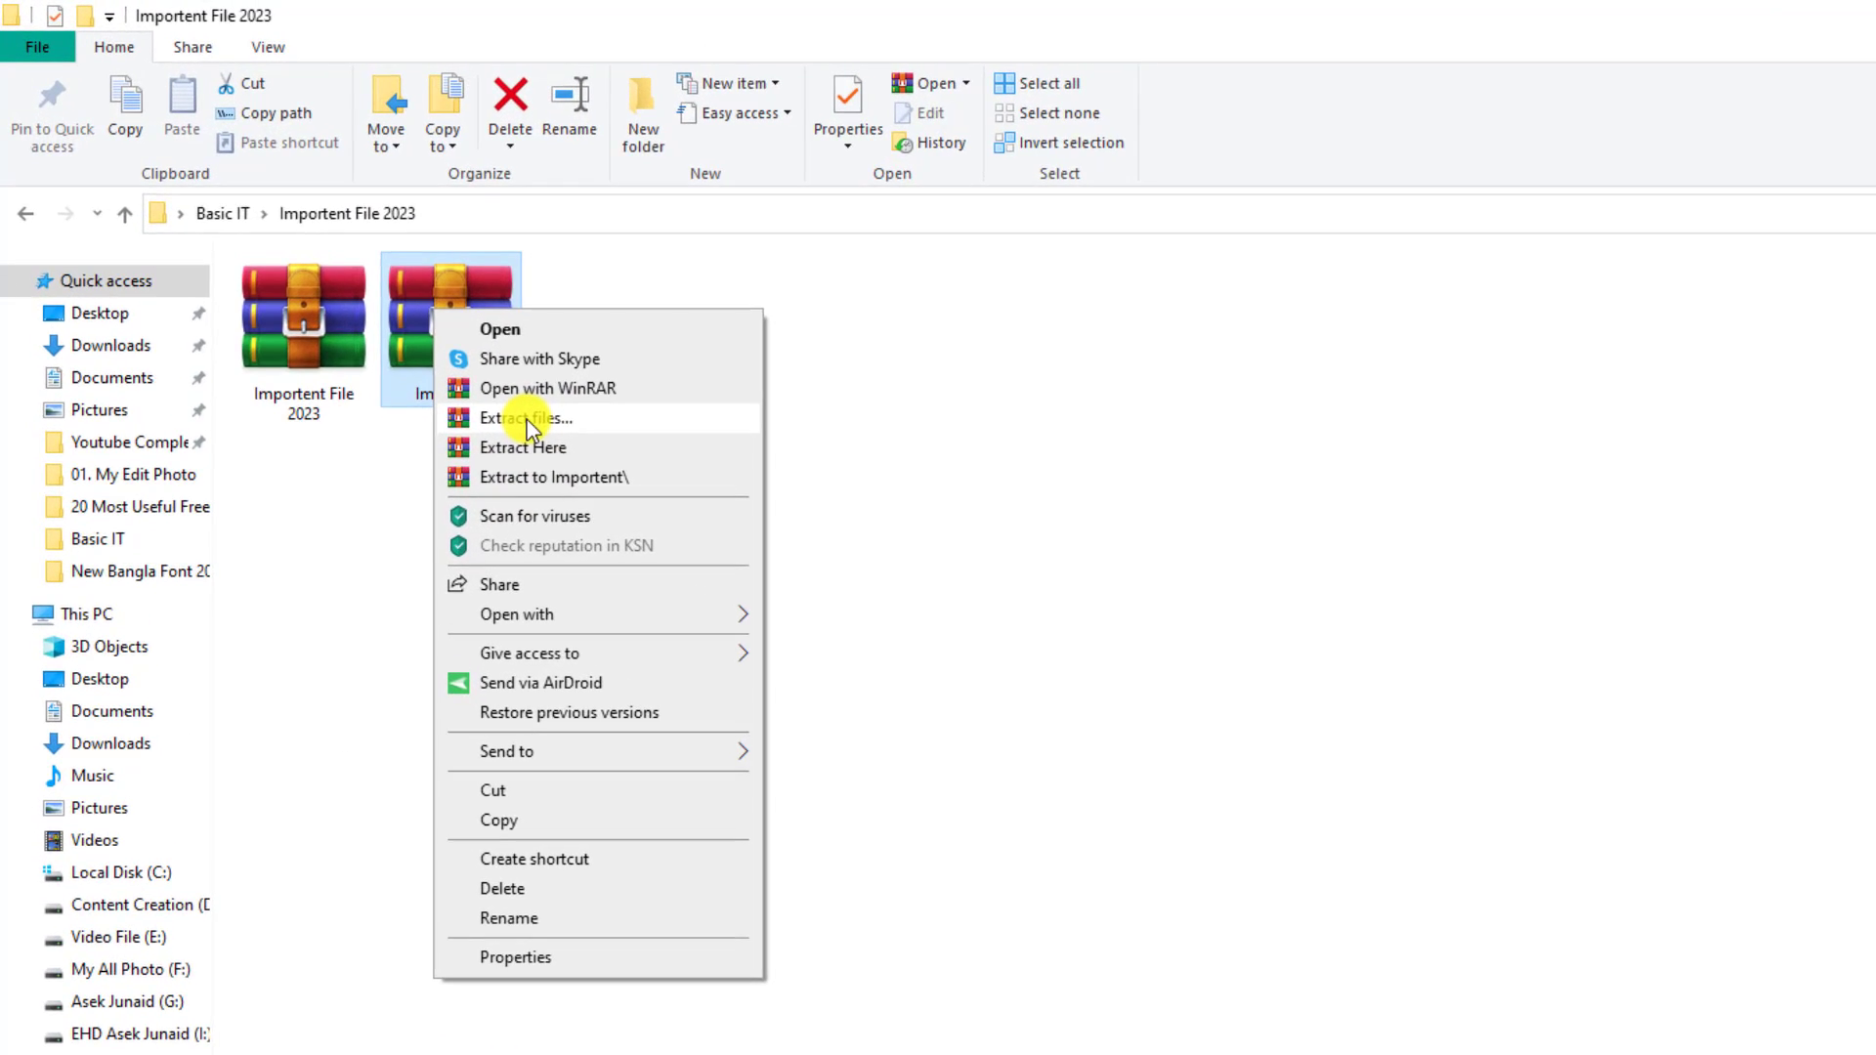
{"action": "left_click", "coordinate": [473, 368]}
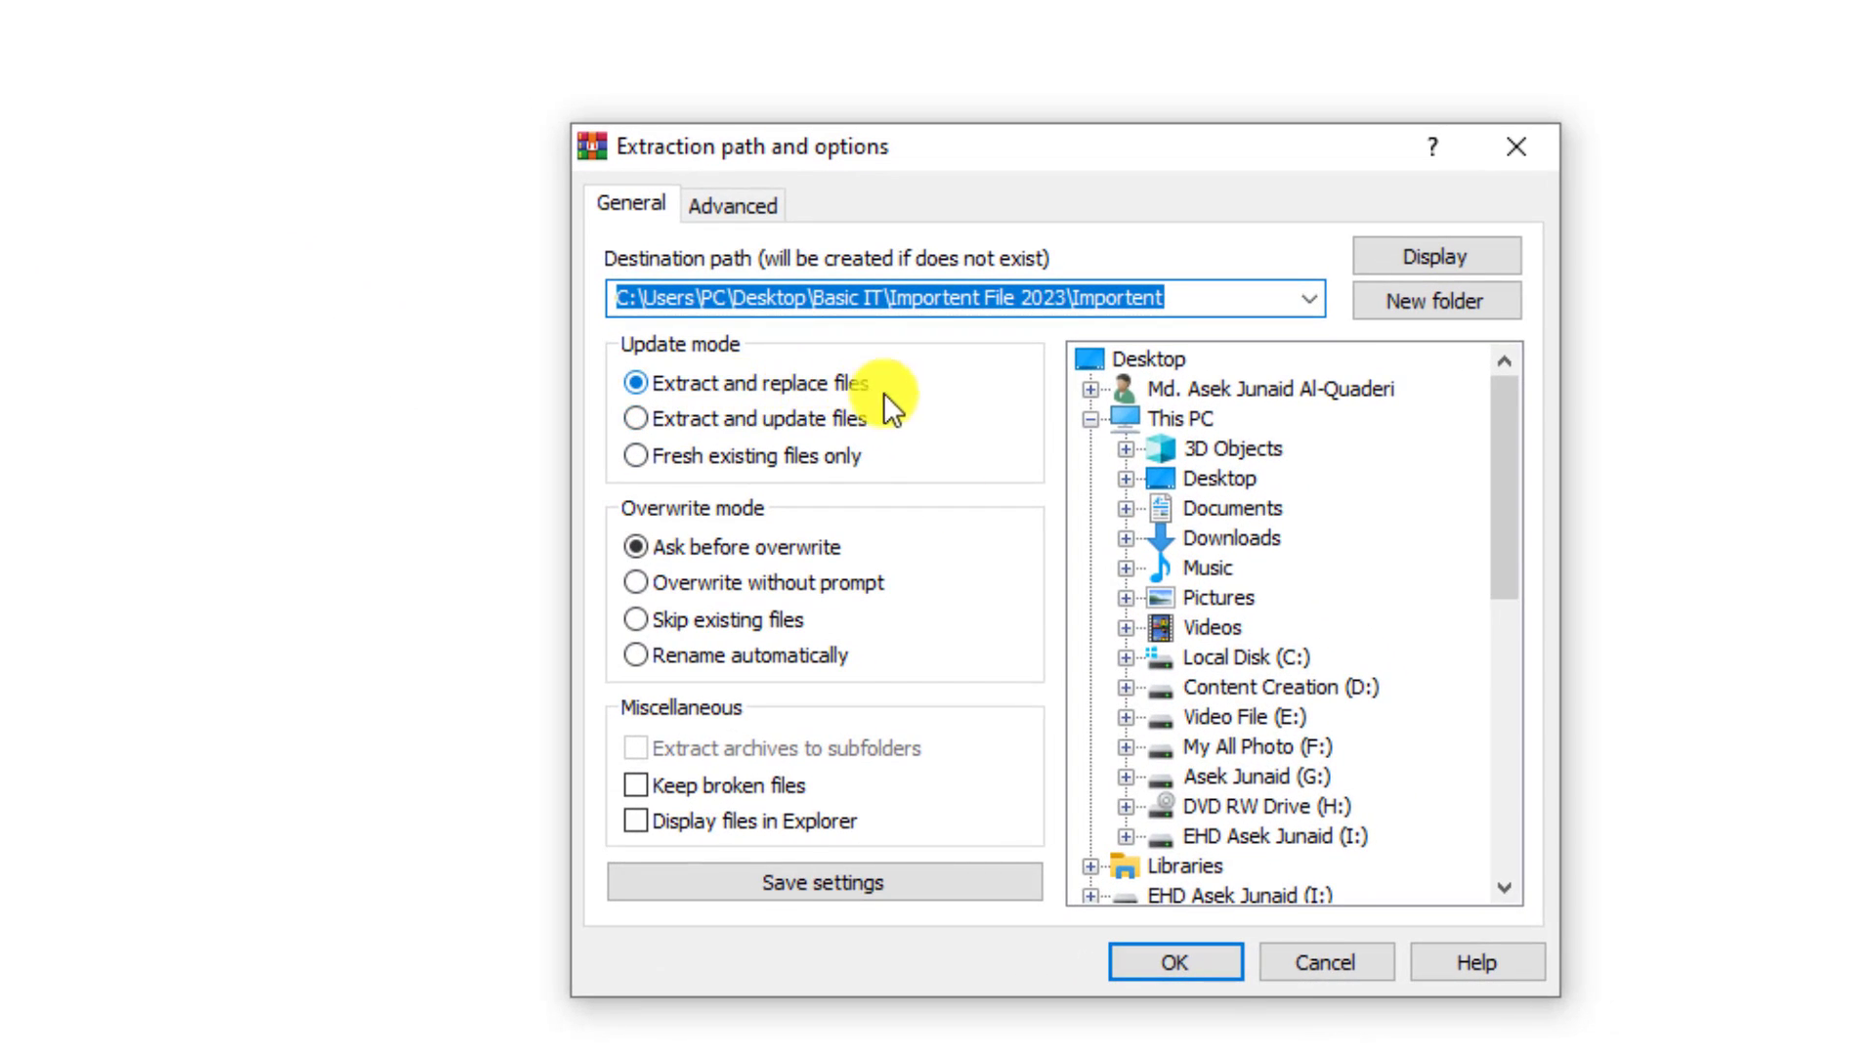
{"action": "left_click", "coordinate": [1175, 962]}
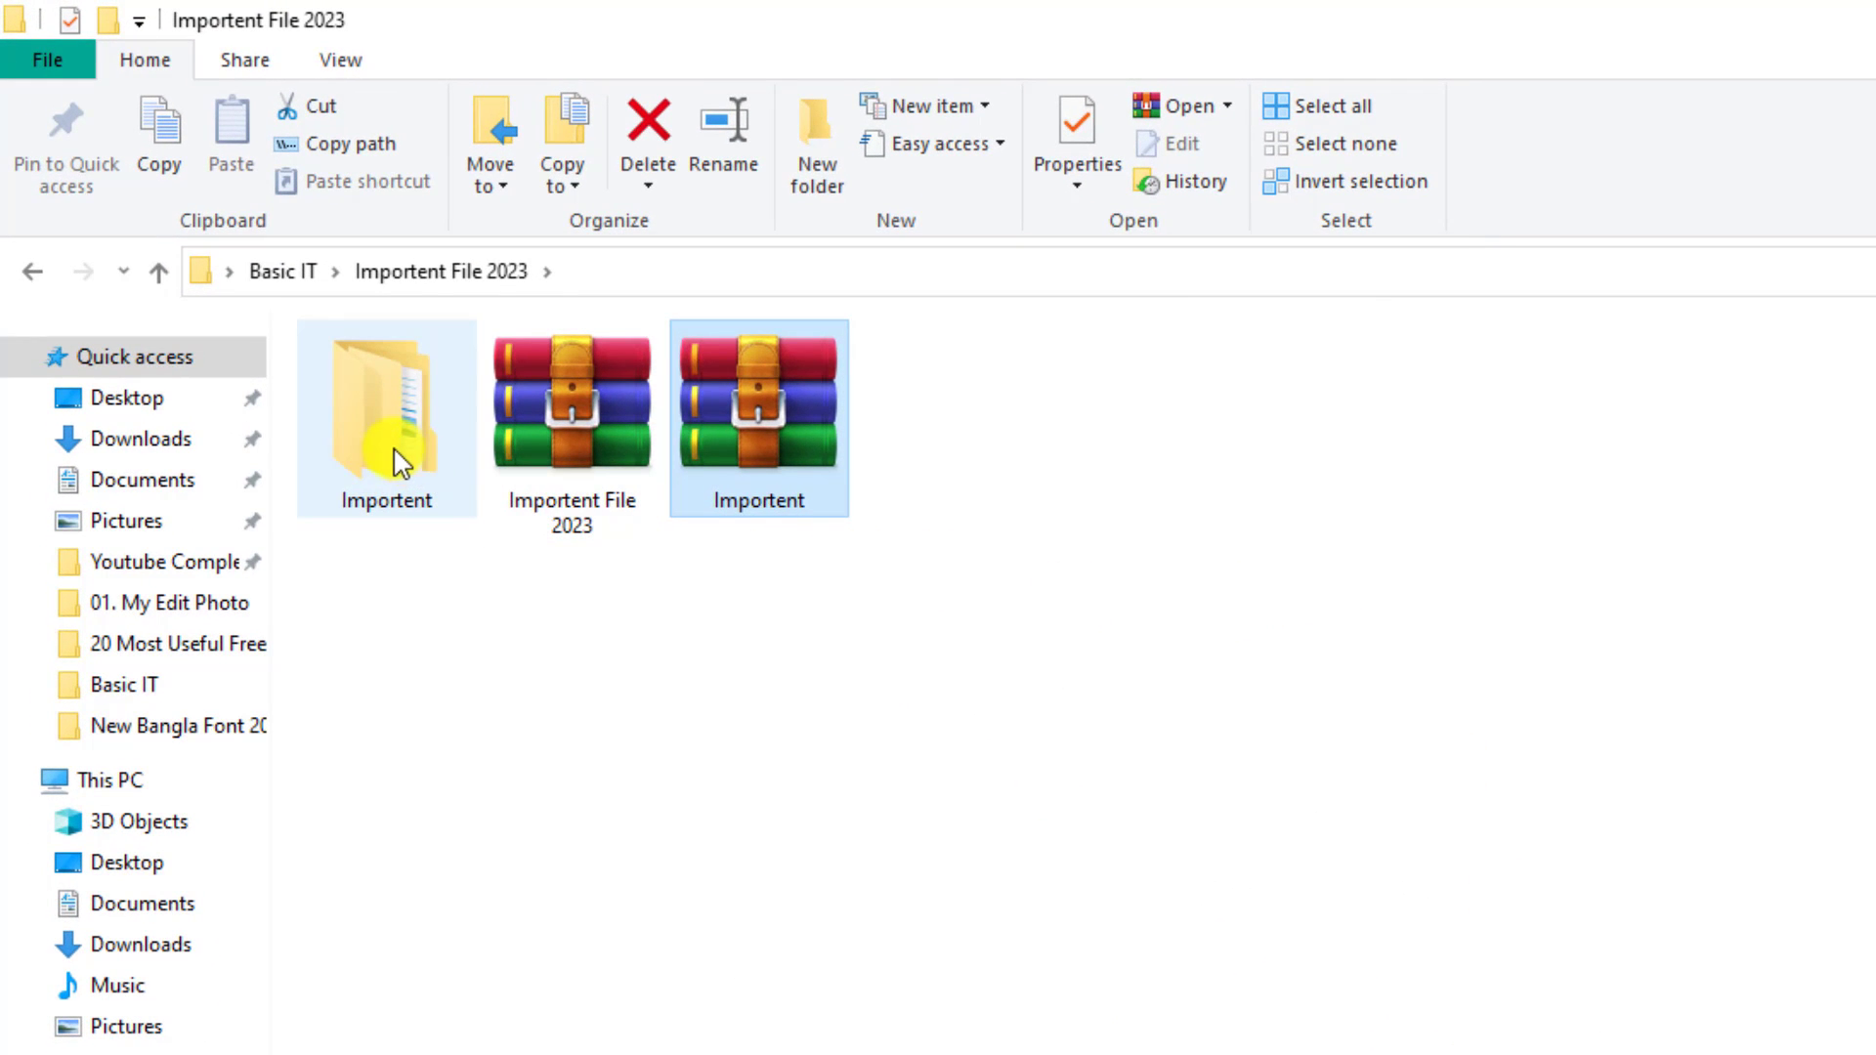
Check the seven files in the nested Importent folder, then return to Importent File 2023
{"action": "mouse_move", "coordinate": [396, 462]}
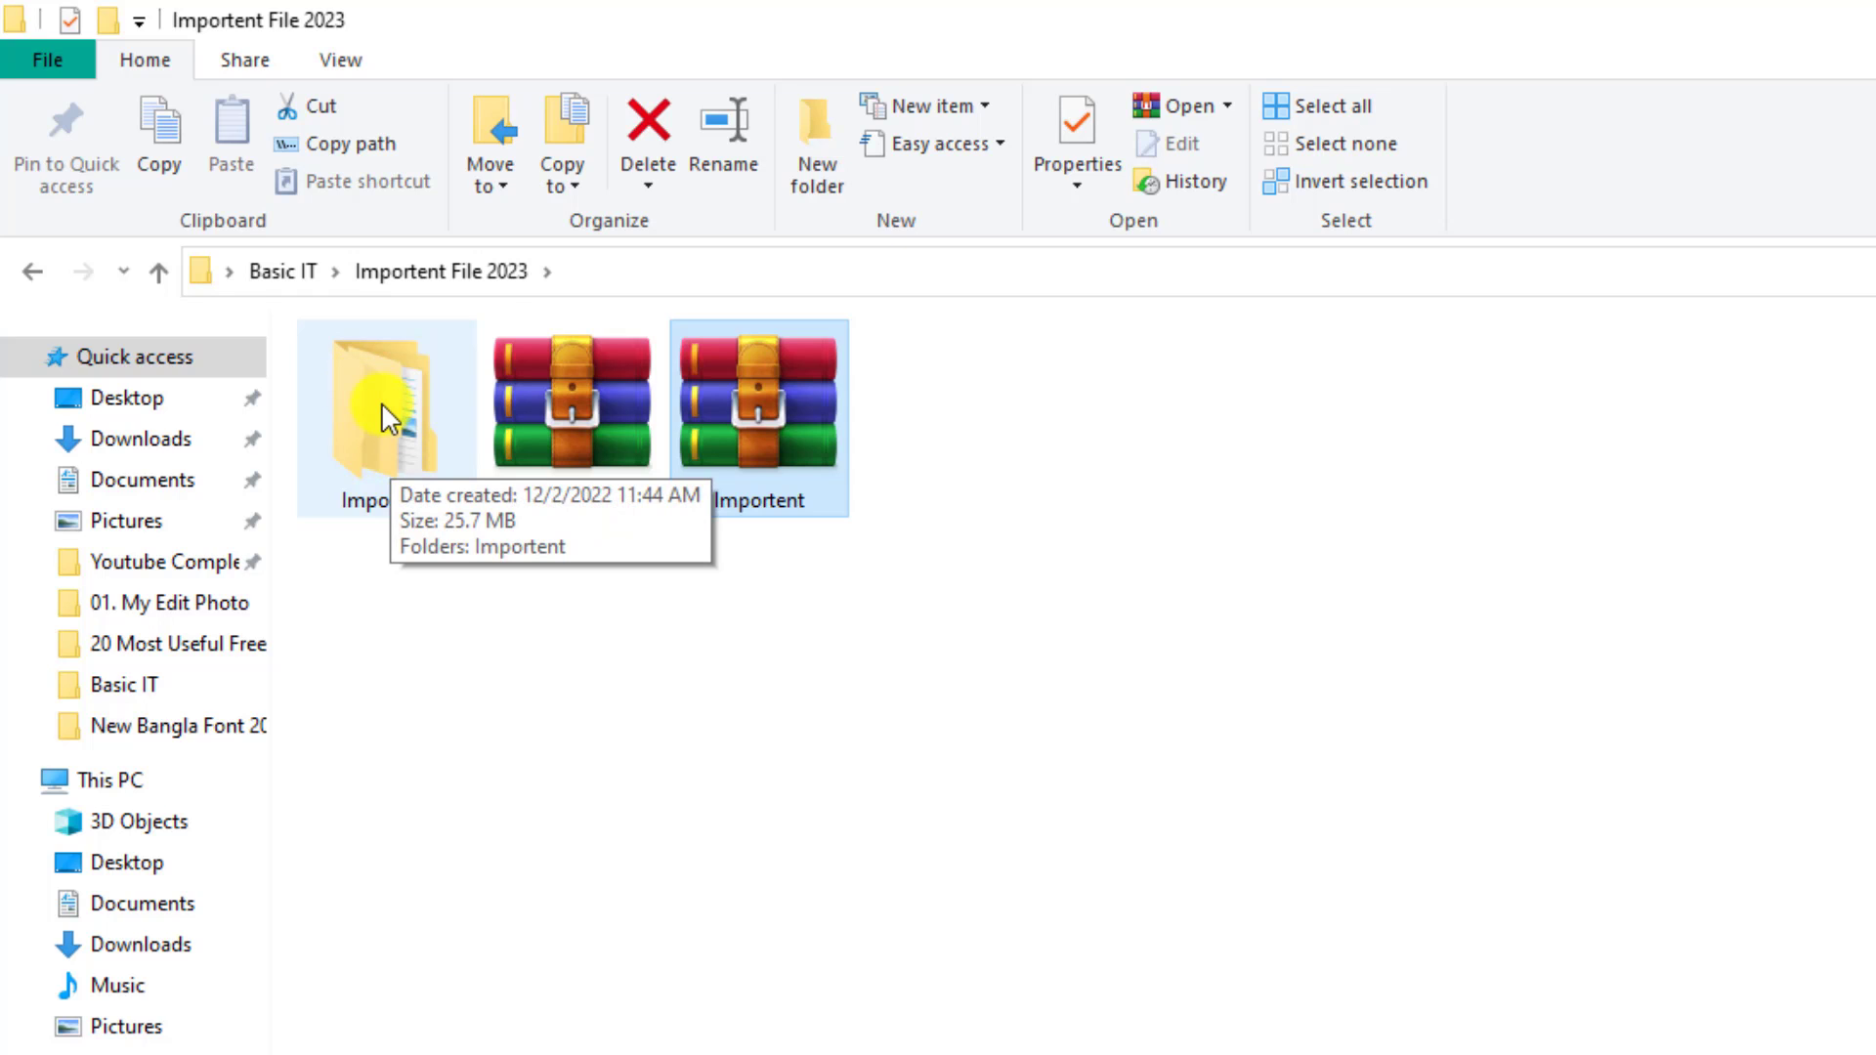
{"action": "double_click", "coordinate": [381, 401]}
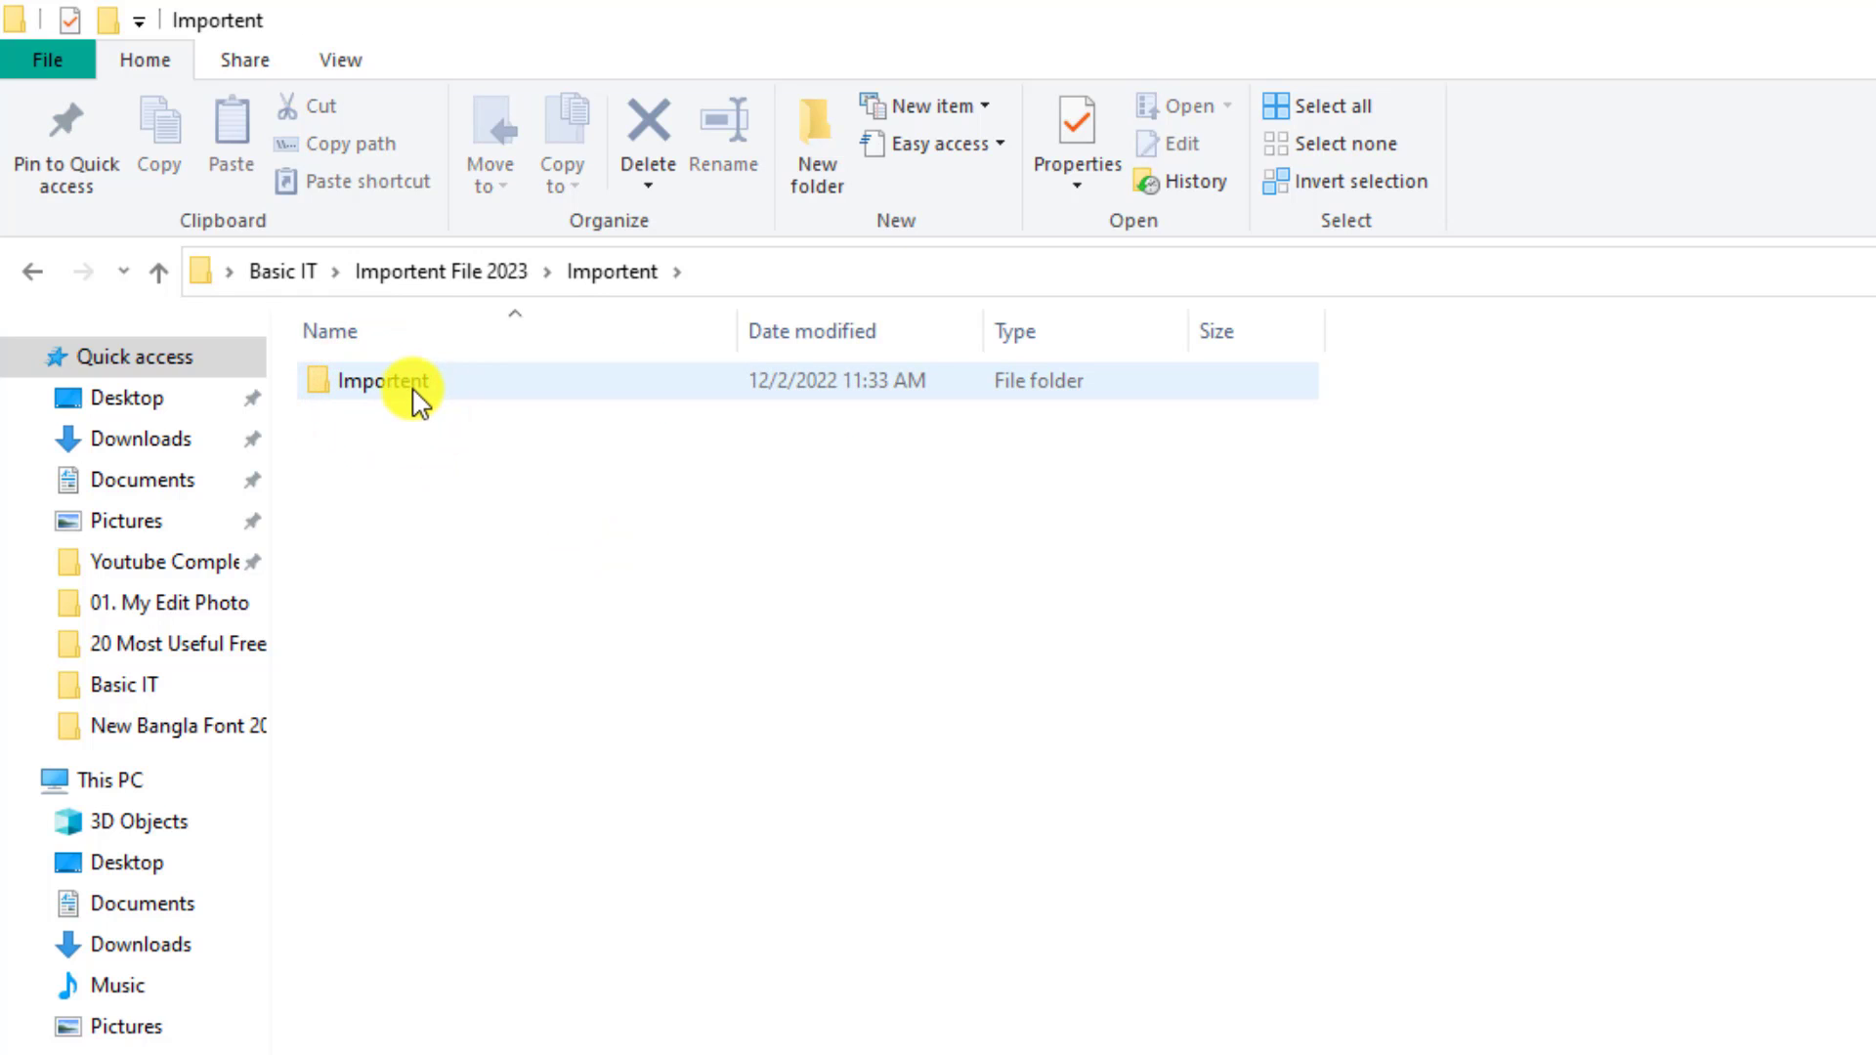
{"action": "double_click", "coordinate": [416, 389]}
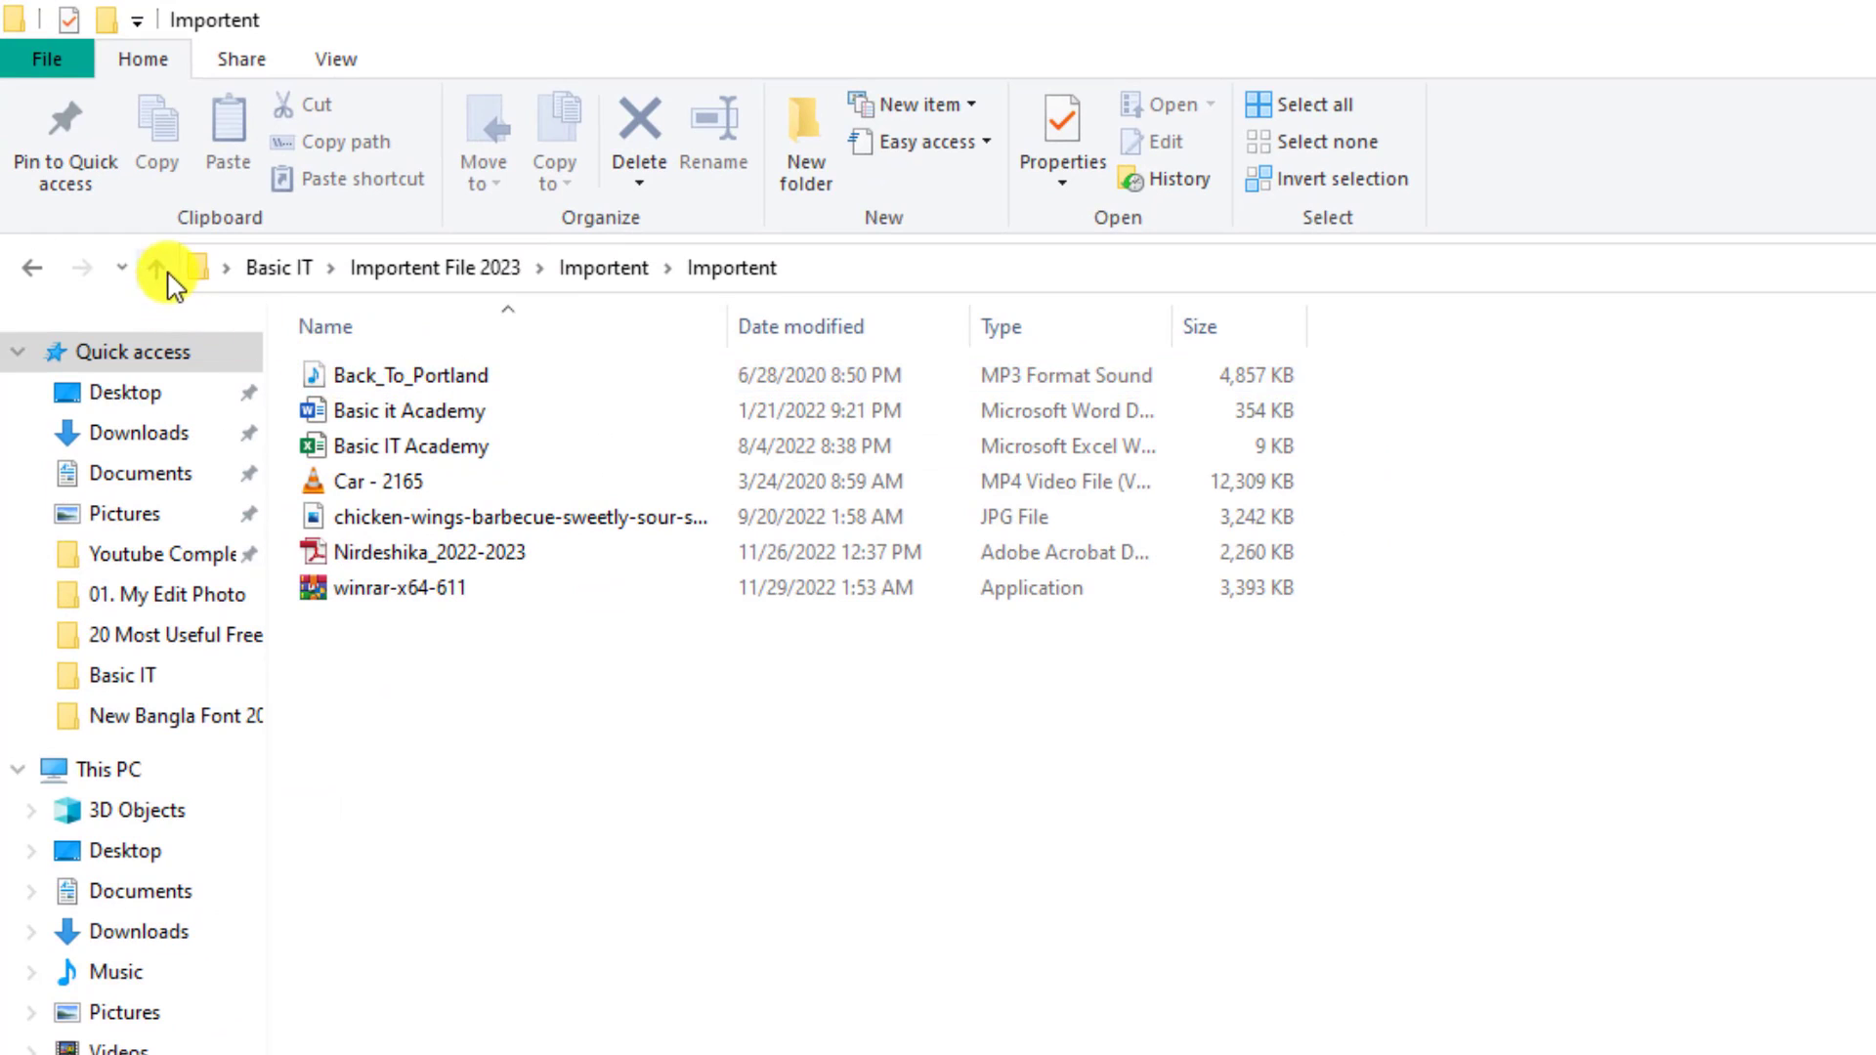
{"action": "left_click", "coordinate": [151, 268]}
{"action": "left_click", "coordinate": [578, 917]}
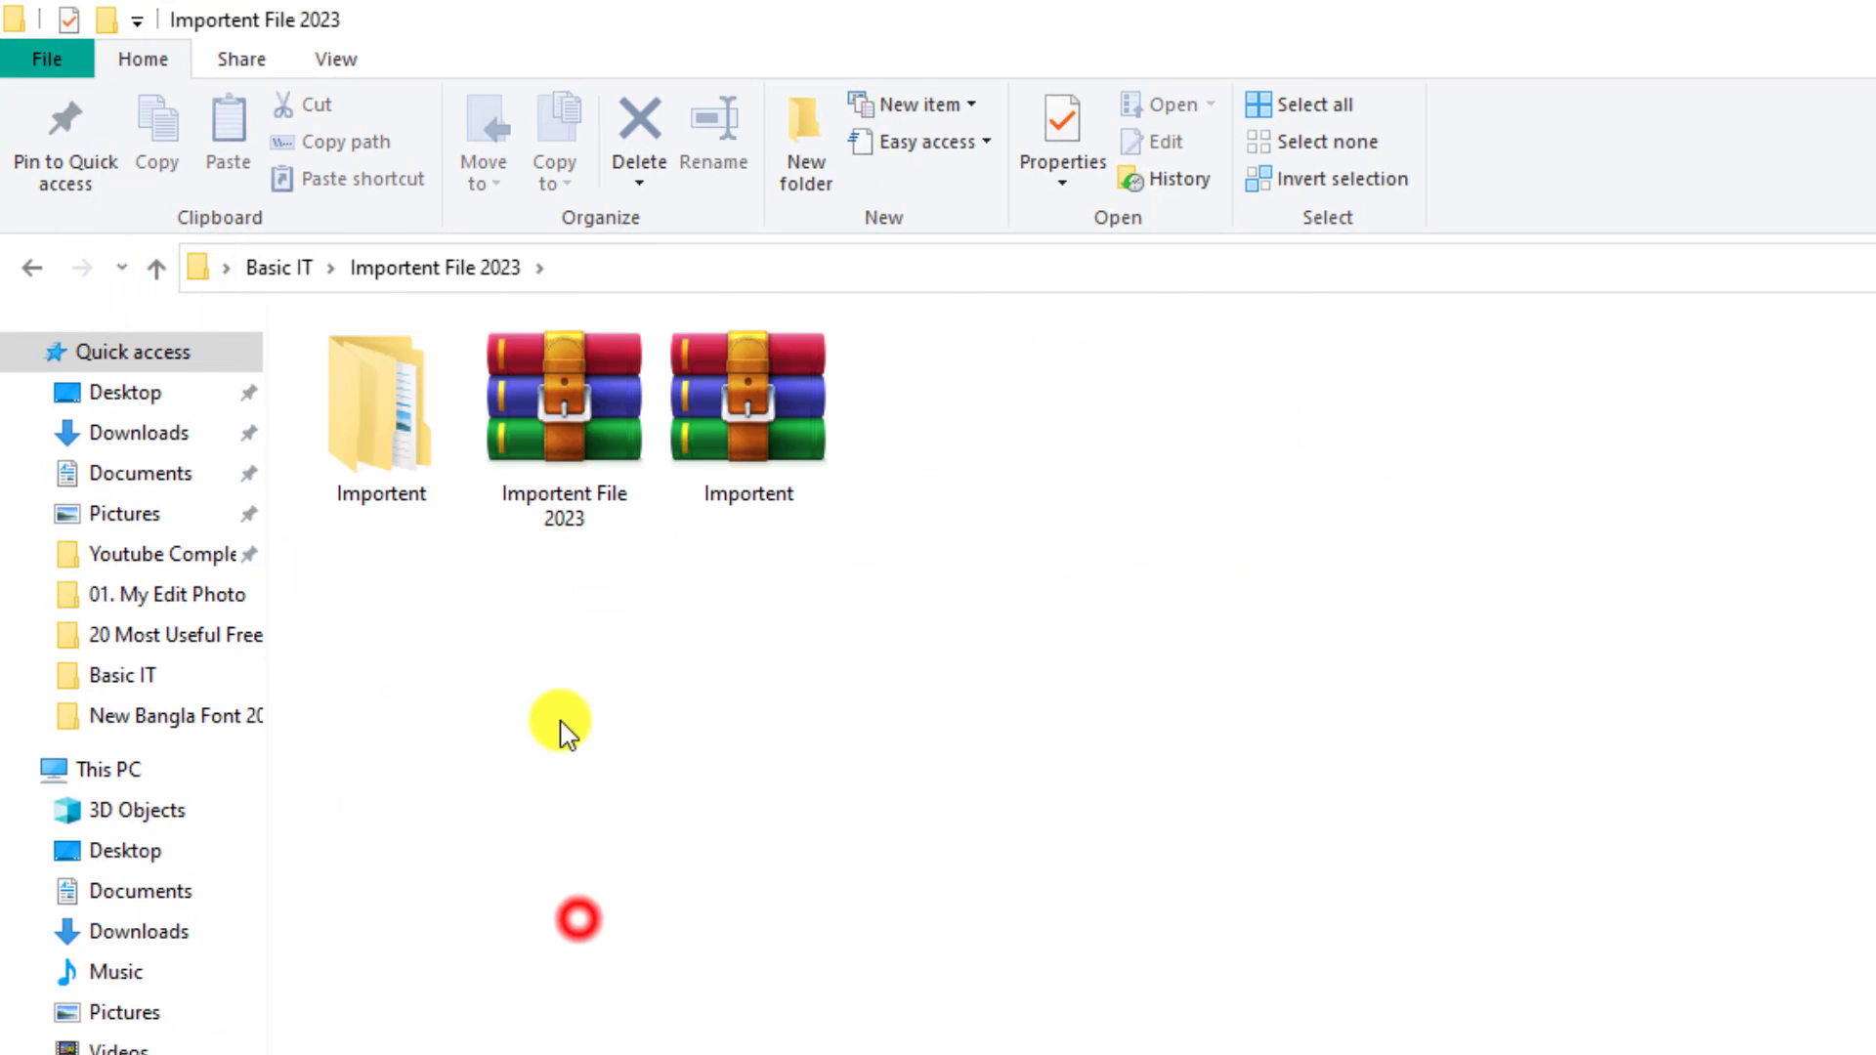
{"action": "mouse_move", "coordinate": [591, 536]}
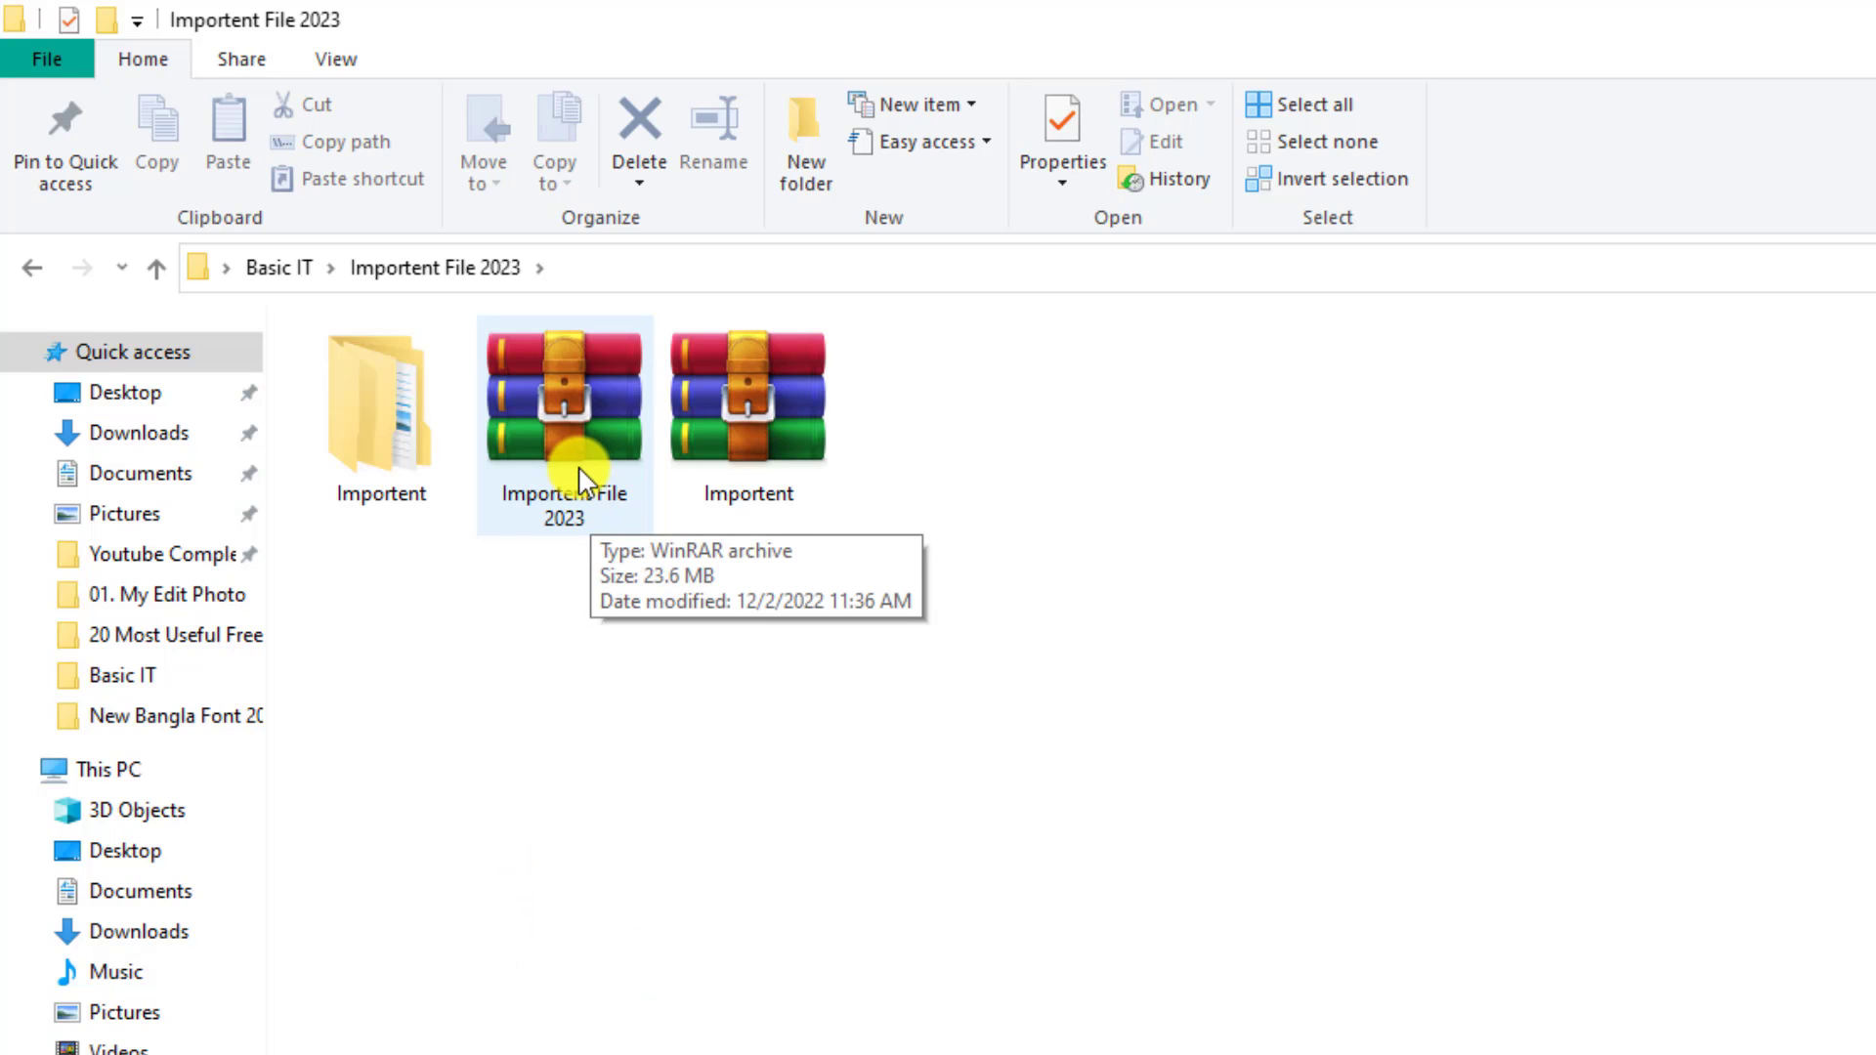
Extract Importent File 2023.rar into its own folder, entering the archive password
{"action": "right_click", "coordinate": [555, 381]}
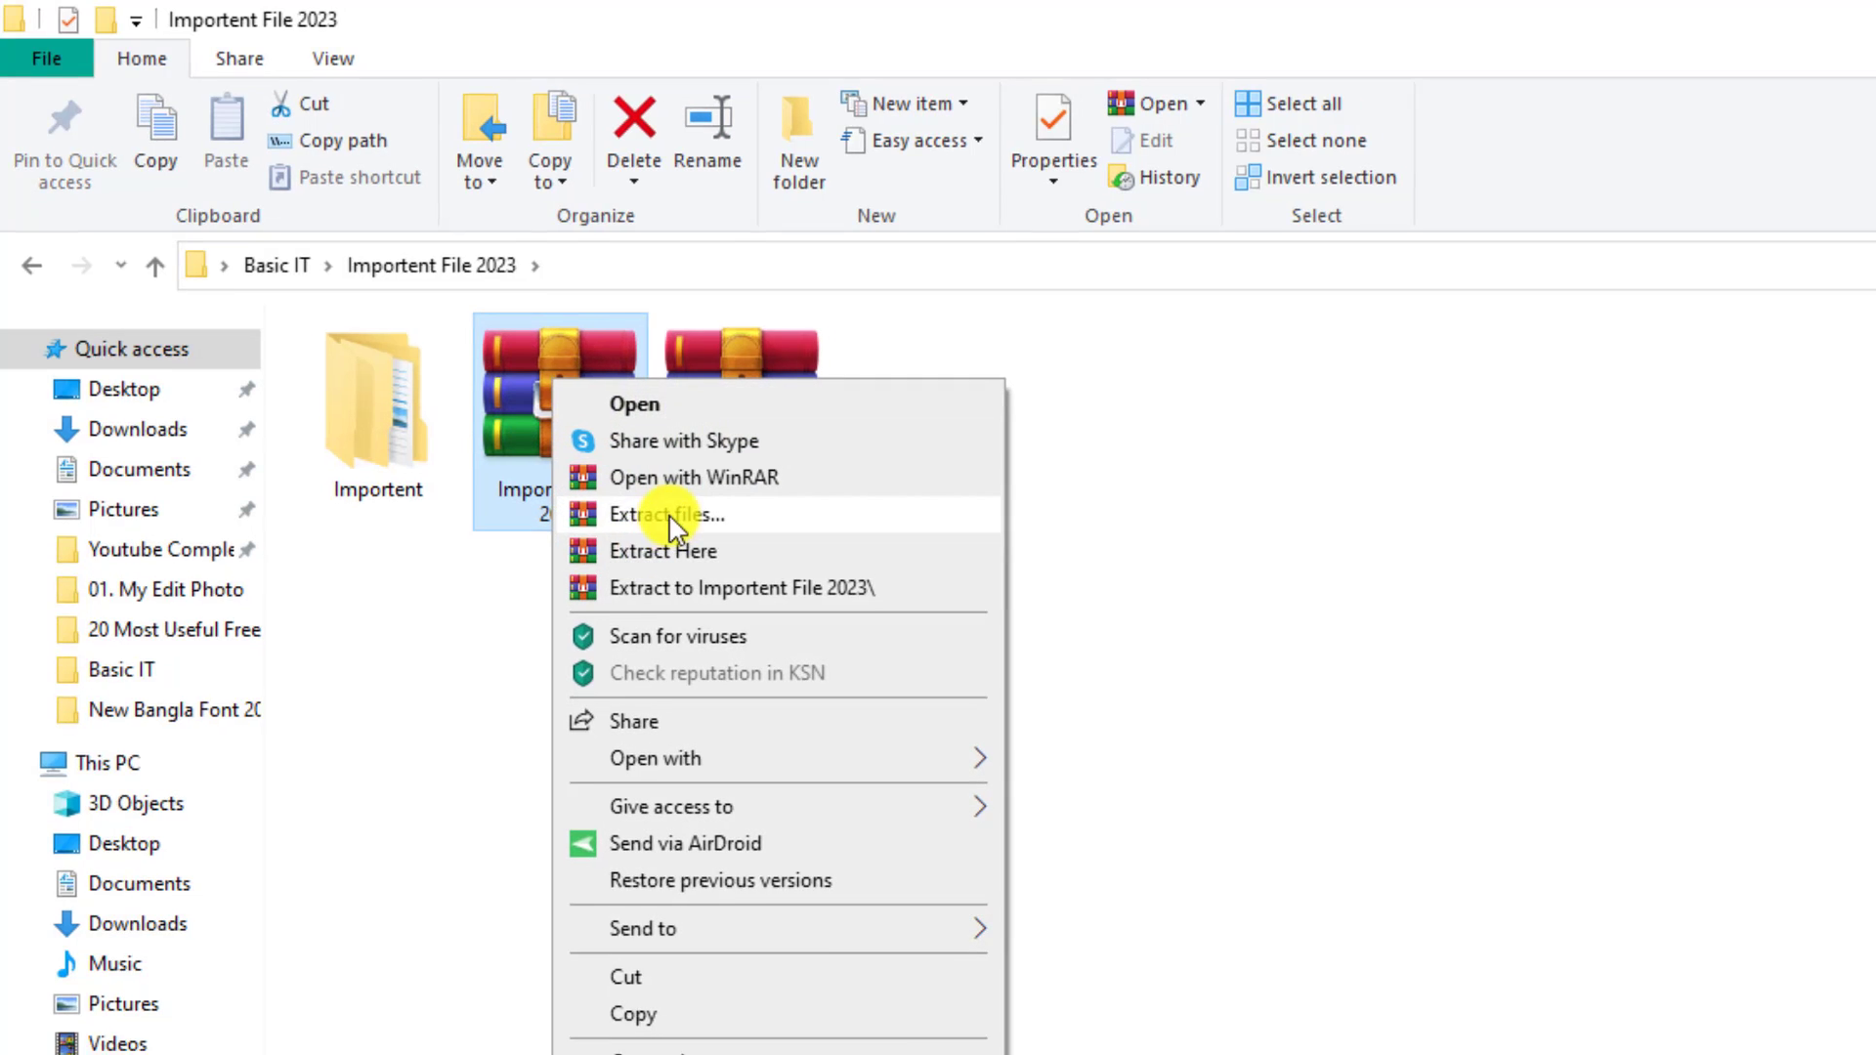
{"action": "left_click", "coordinate": [669, 519]}
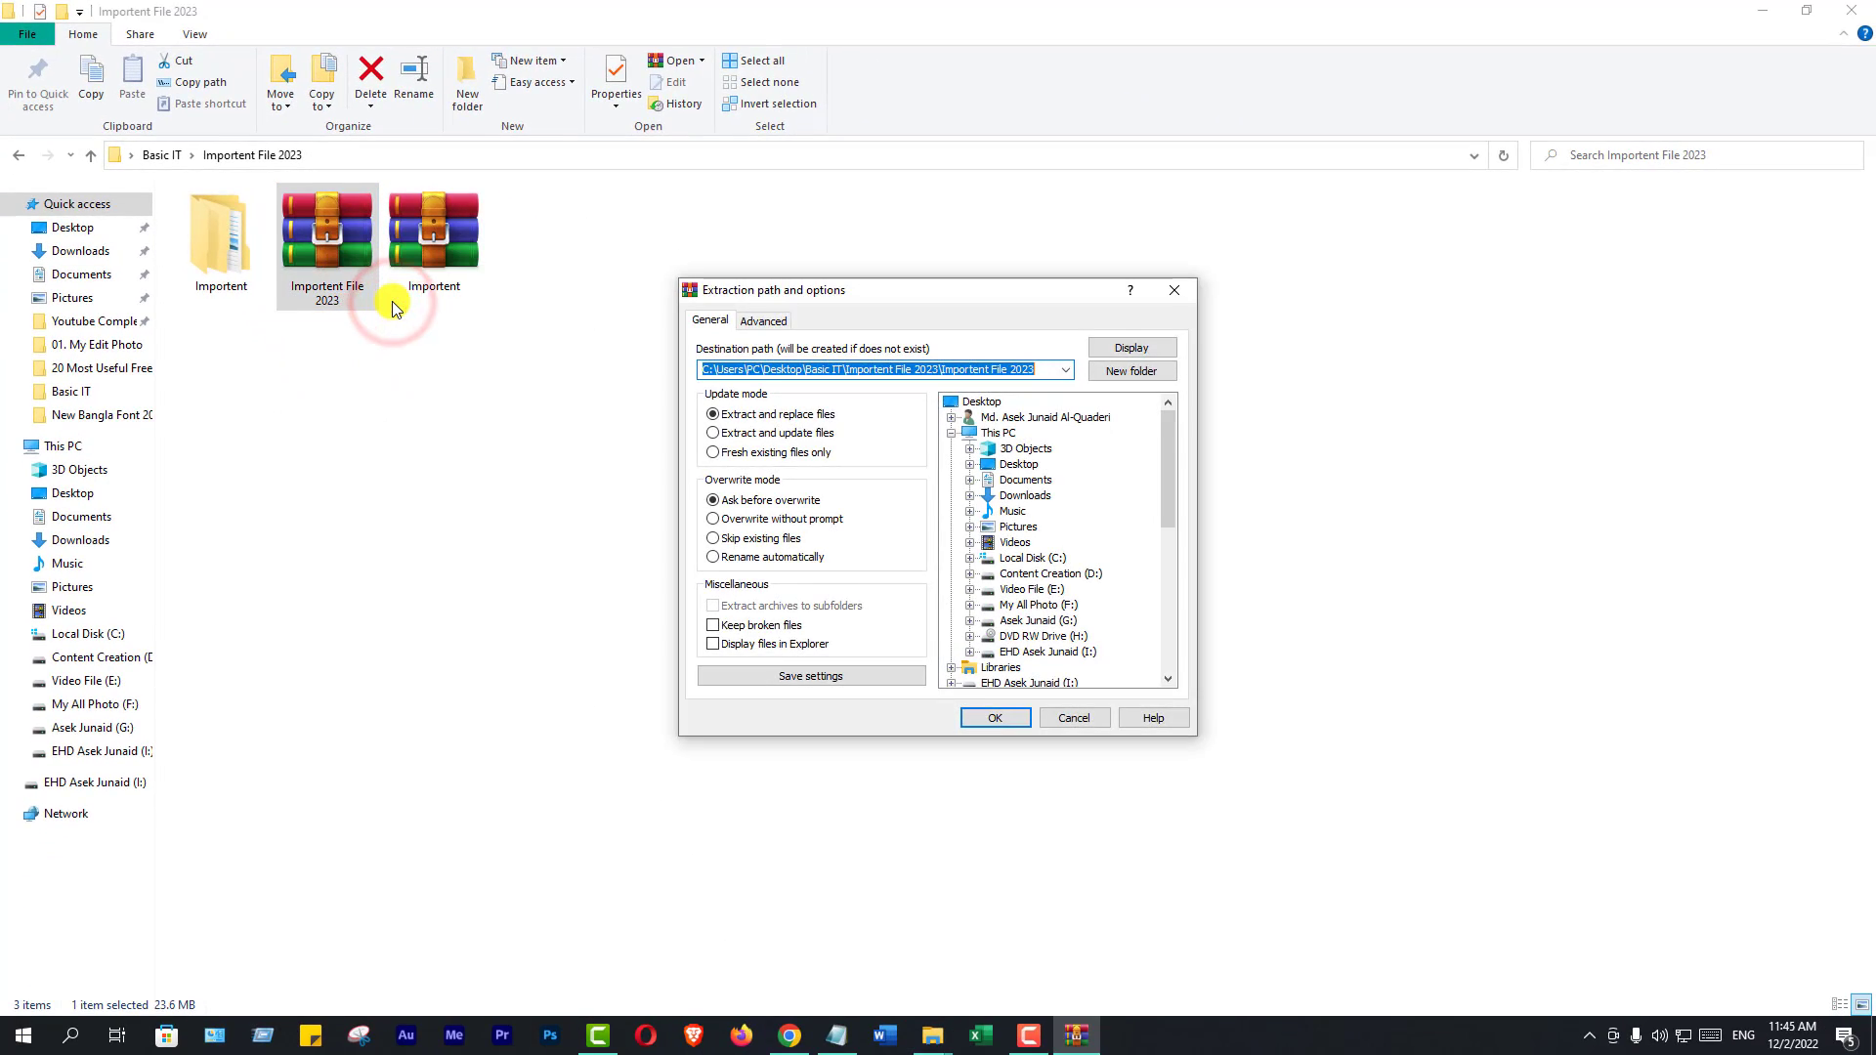
{"action": "left_click", "coordinate": [1001, 721]}
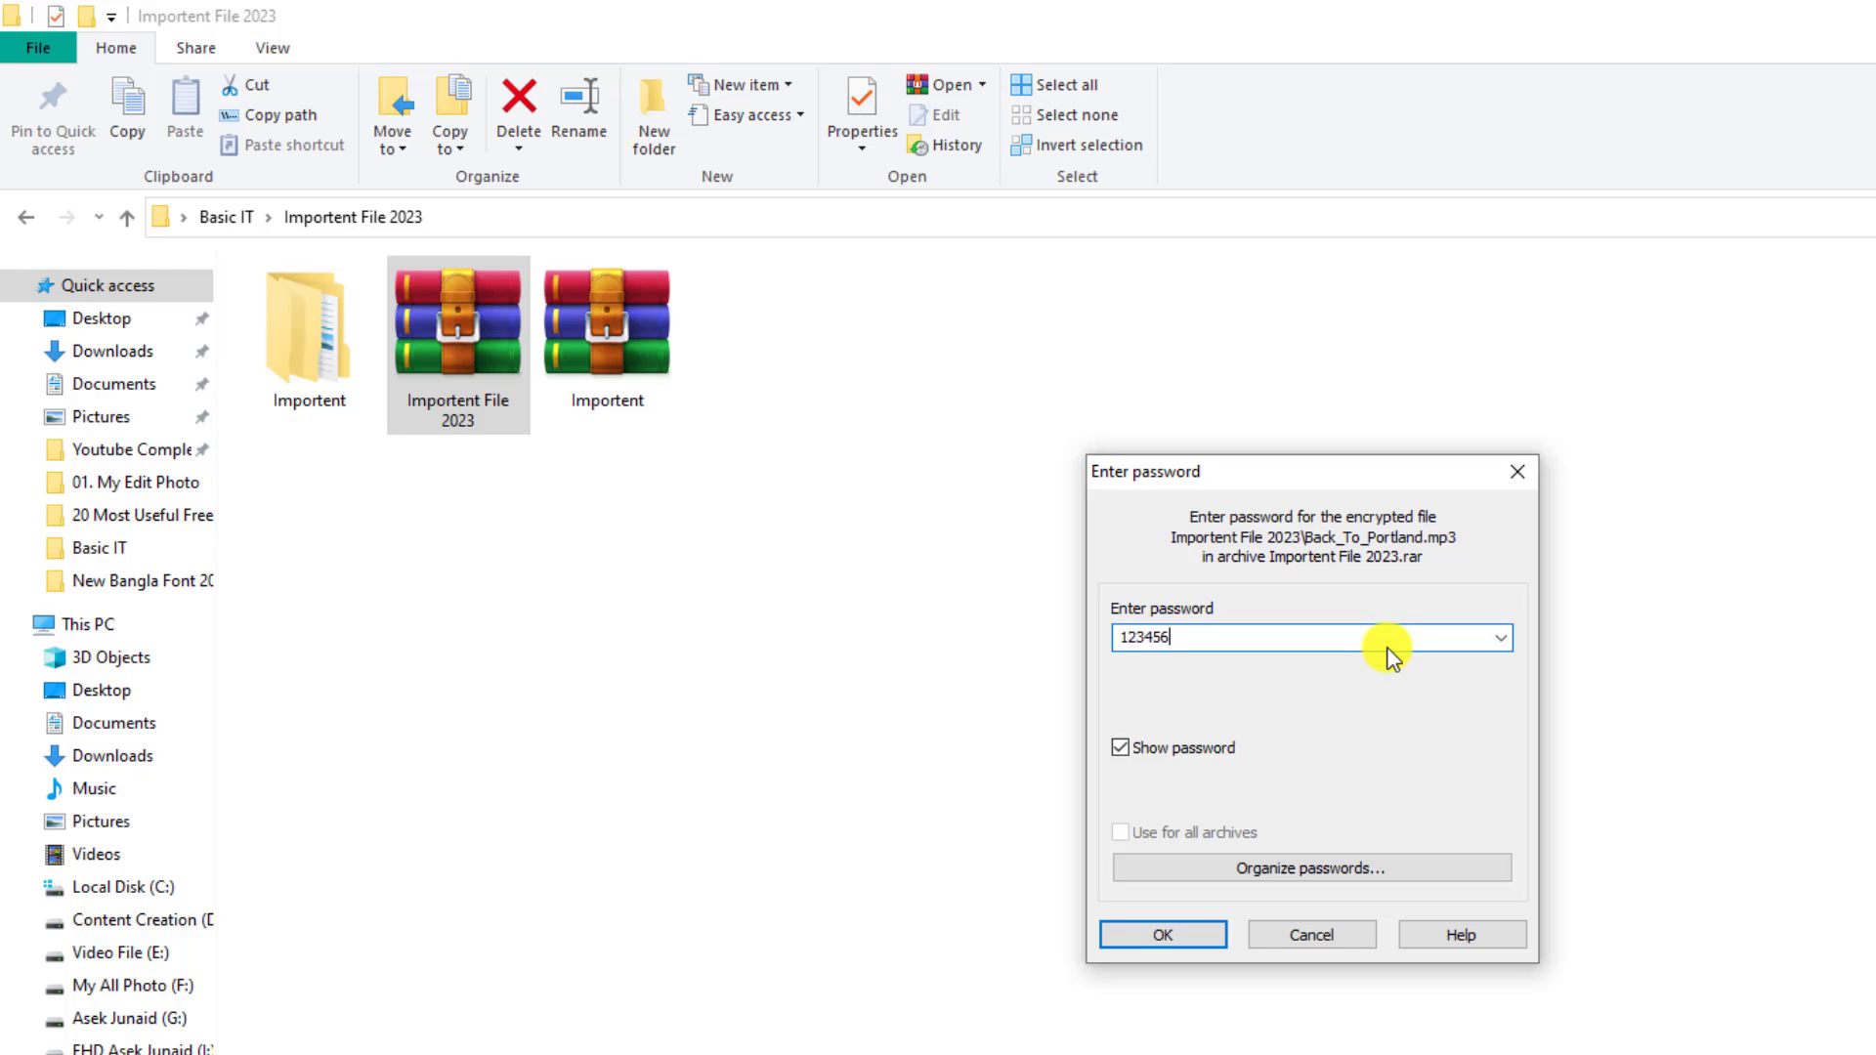
{"action": "left_click", "coordinate": [1163, 935]}
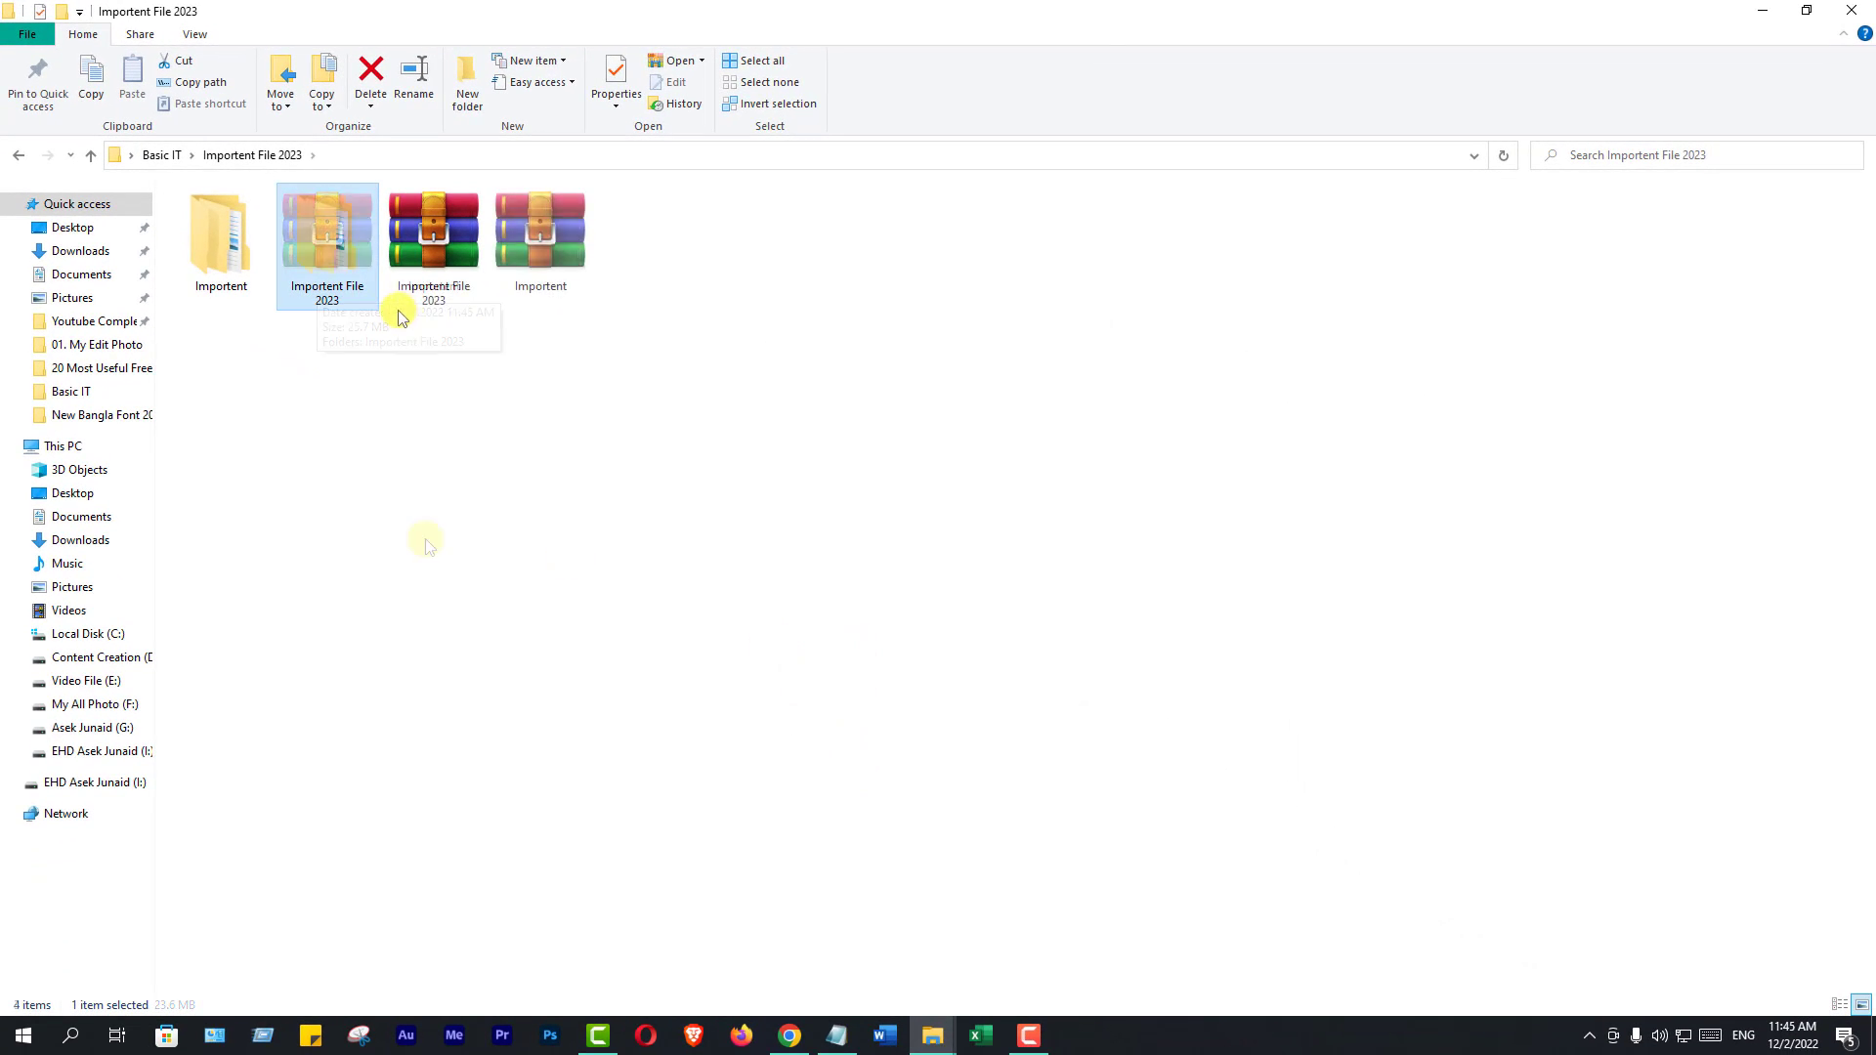
Open the nested Importent File 2023 folder and show its files as Large icons
{"action": "left_click", "coordinate": [337, 293]}
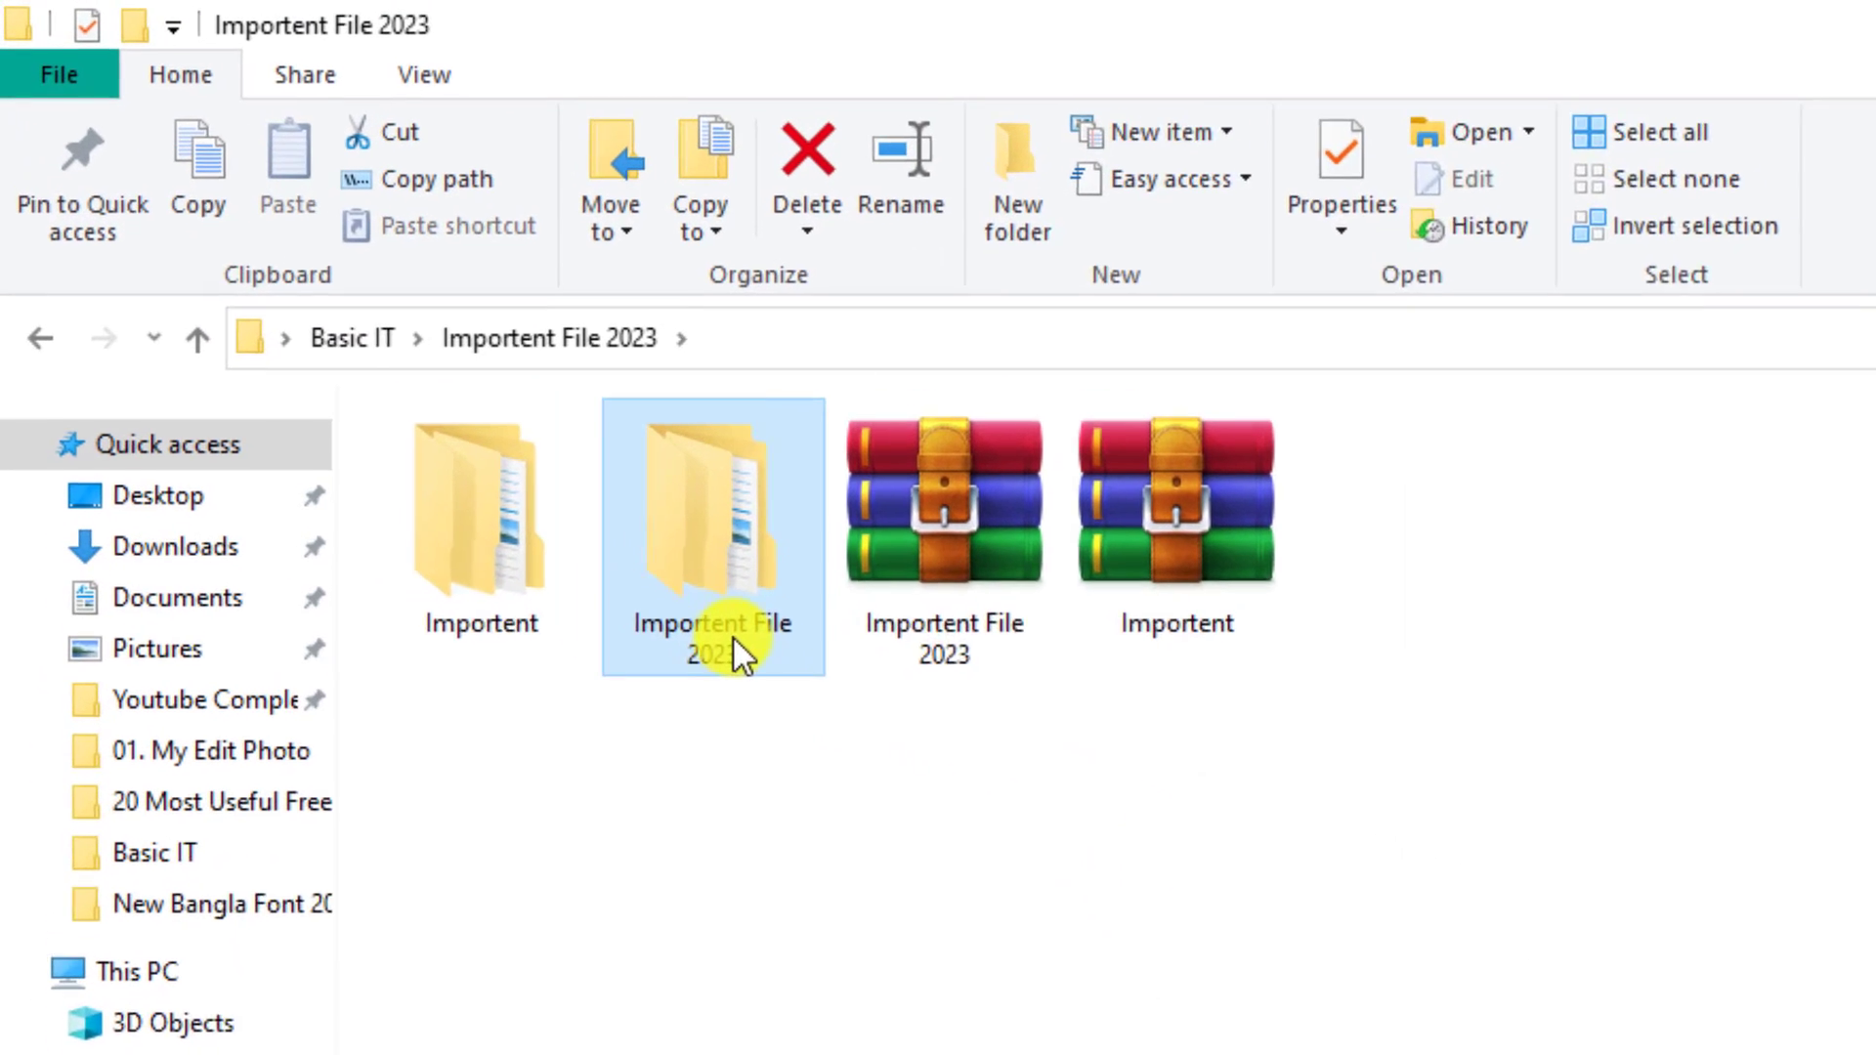
{"action": "mouse_move", "coordinate": [739, 655]}
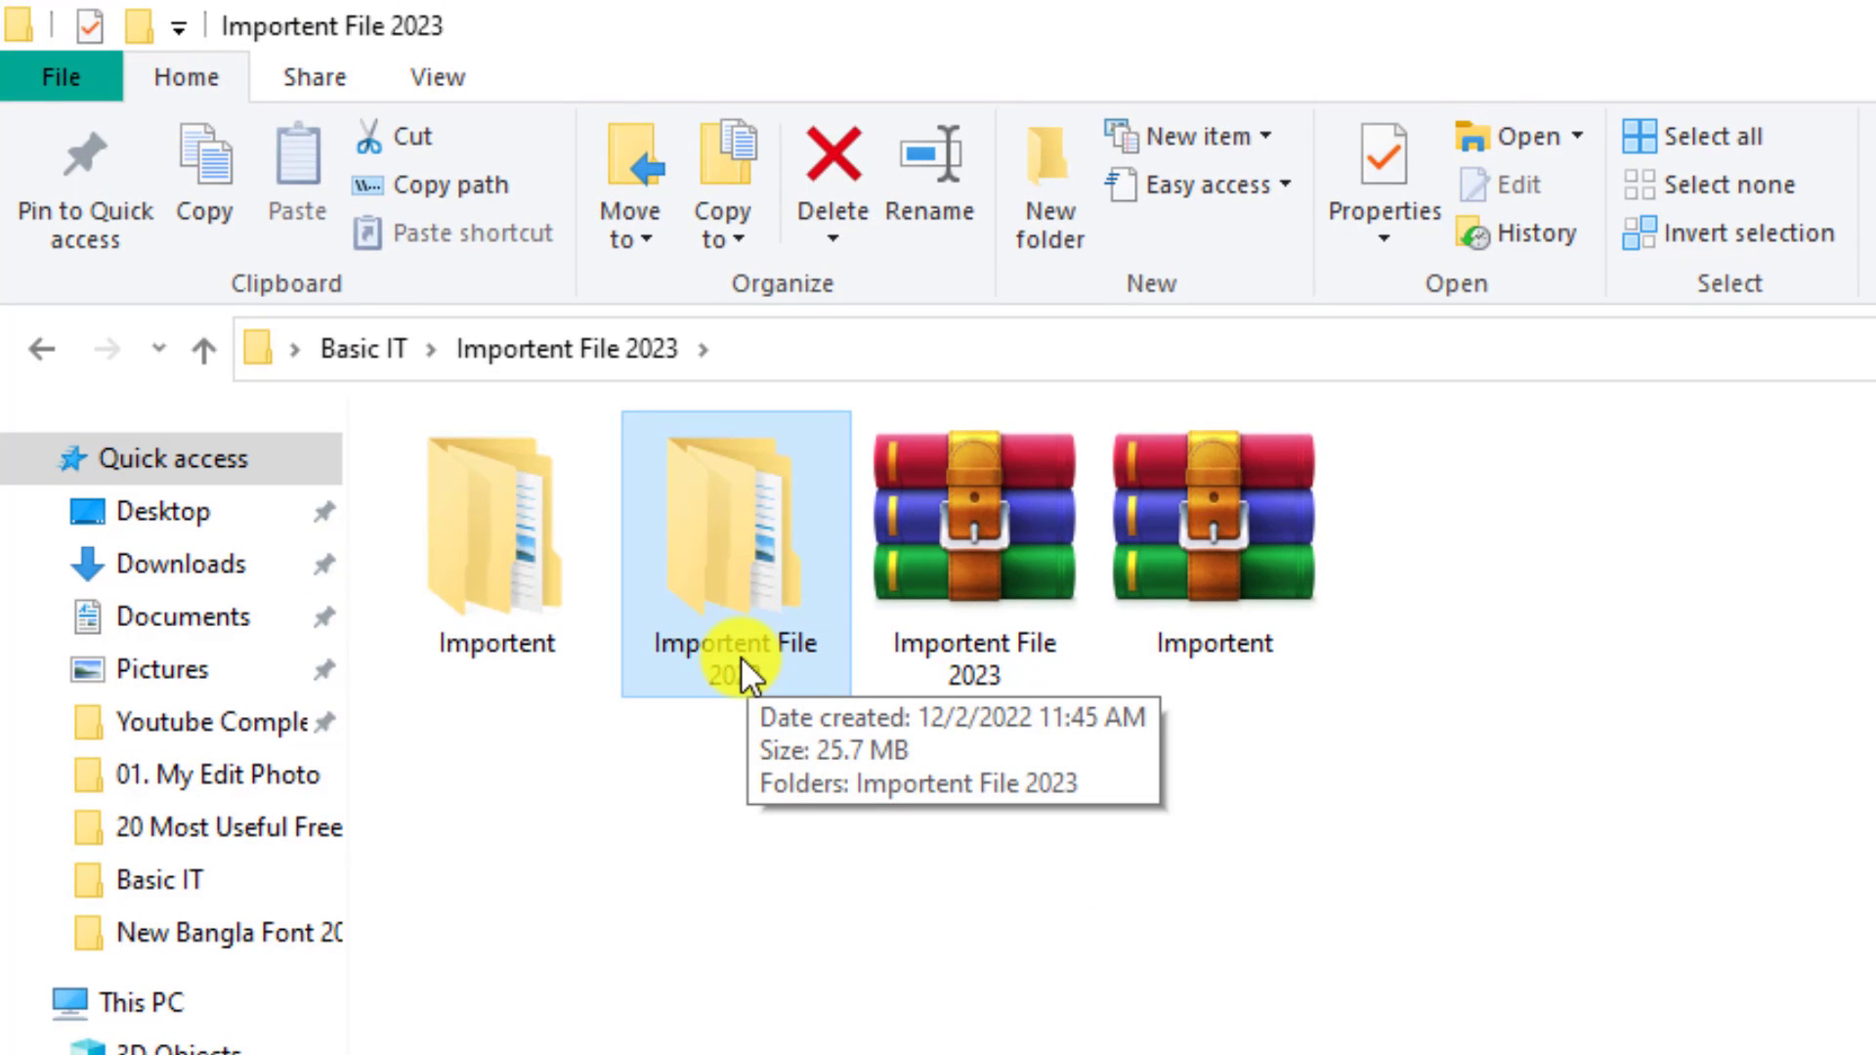
{"action": "double_click", "coordinate": [740, 621]}
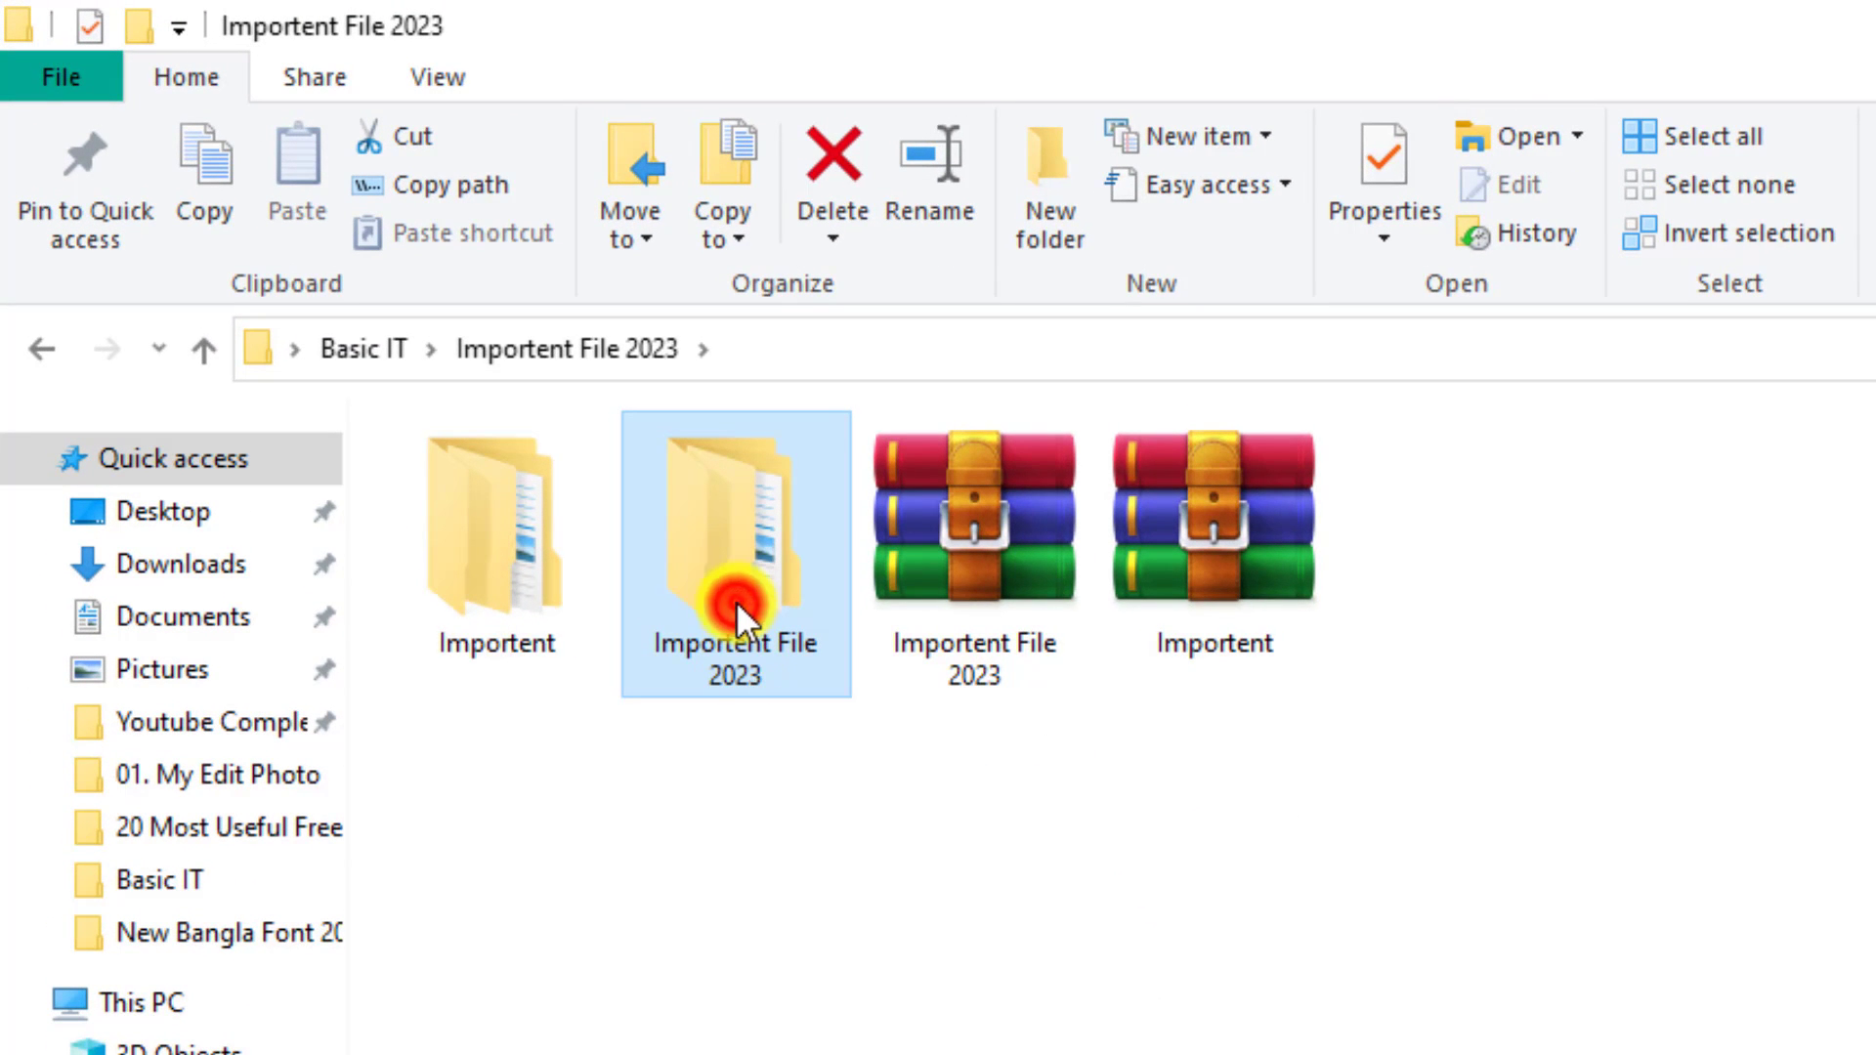
{"action": "double_click", "coordinate": [502, 596]}
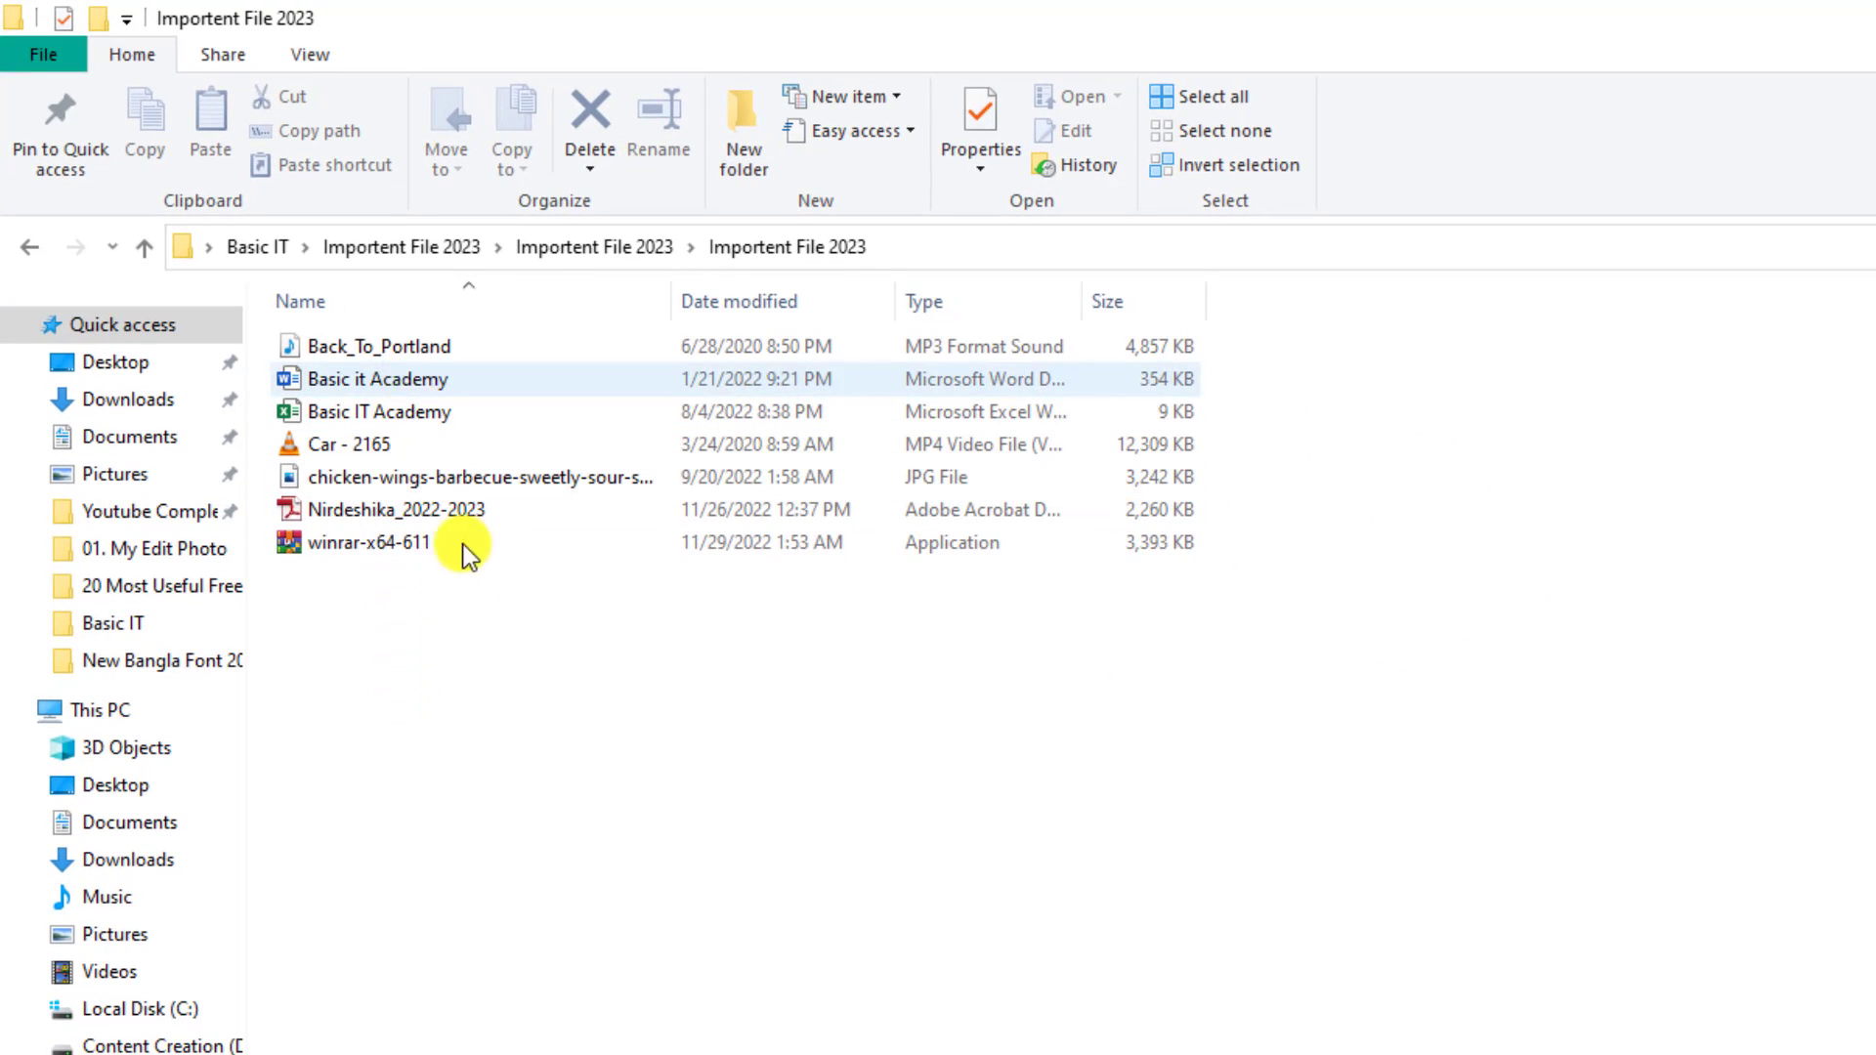
{"action": "right_click", "coordinate": [554, 647]}
{"action": "mouse_move", "coordinate": [830, 670]}
{"action": "left_click", "coordinate": [1004, 701]}
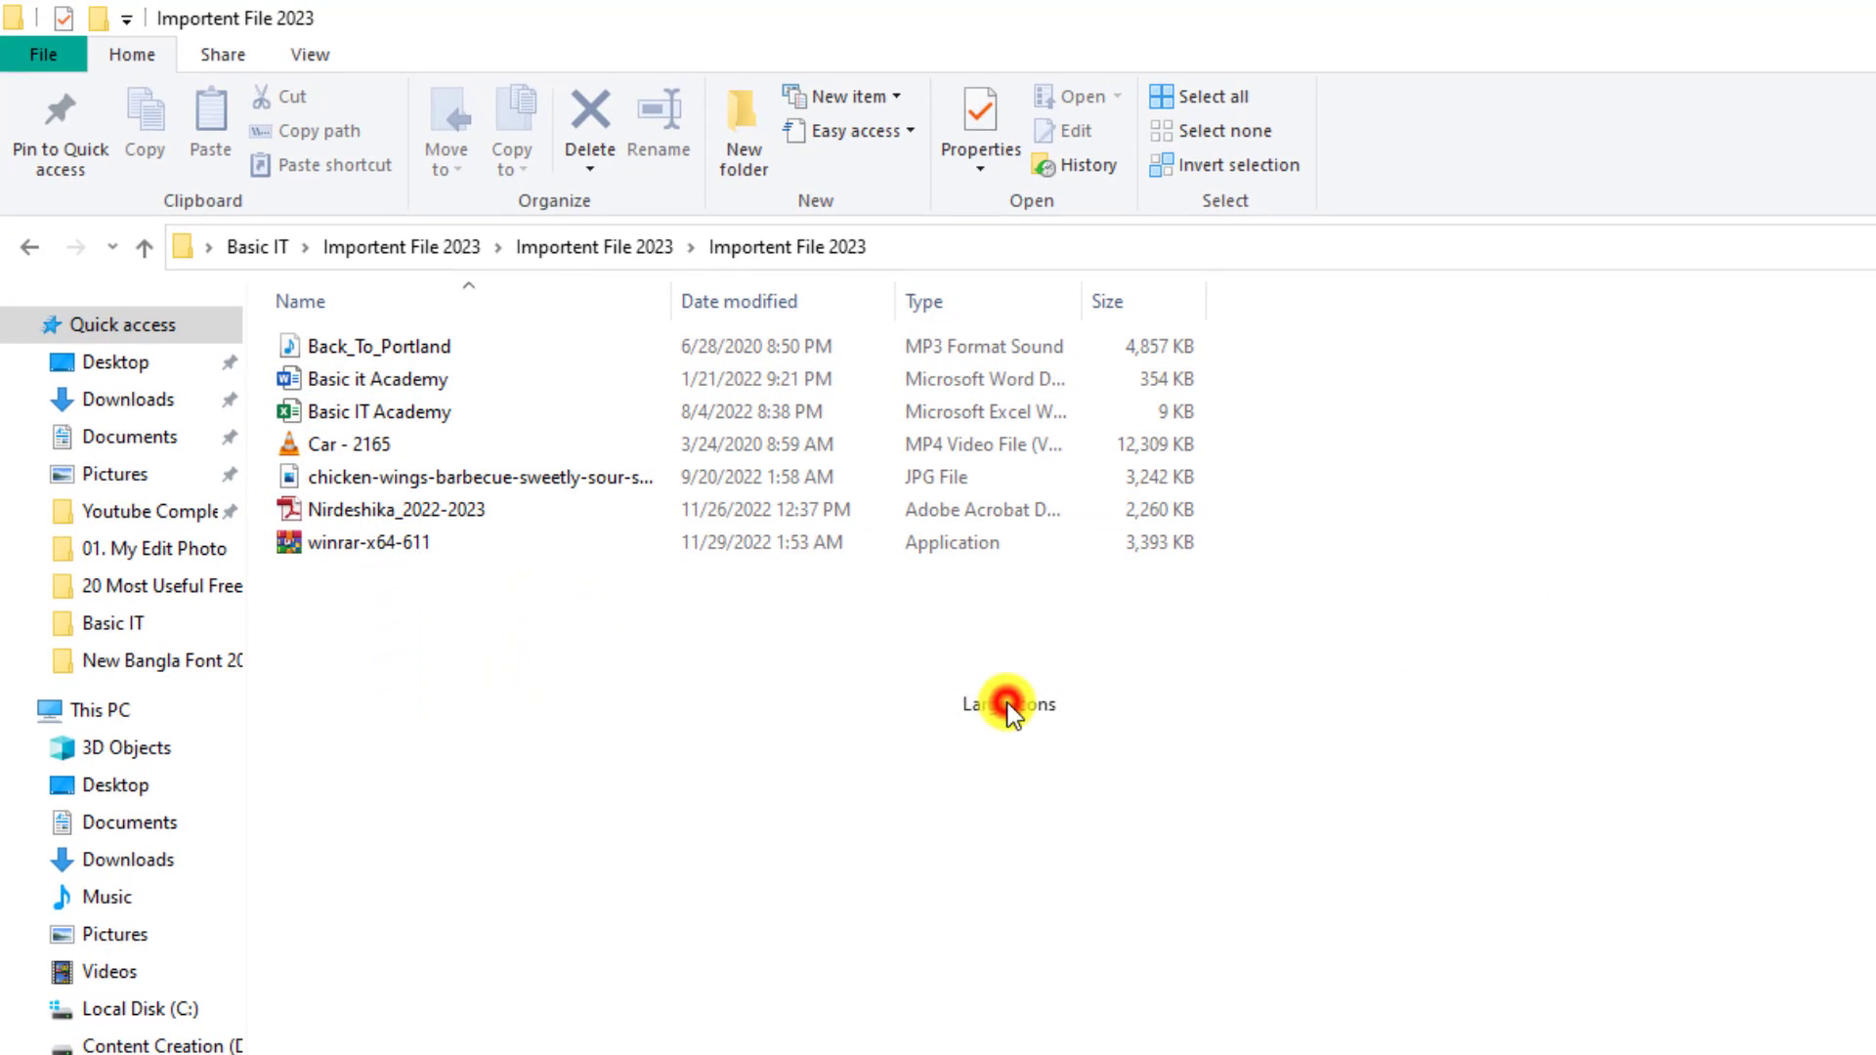
{"action": "left_click", "coordinate": [1040, 864]}
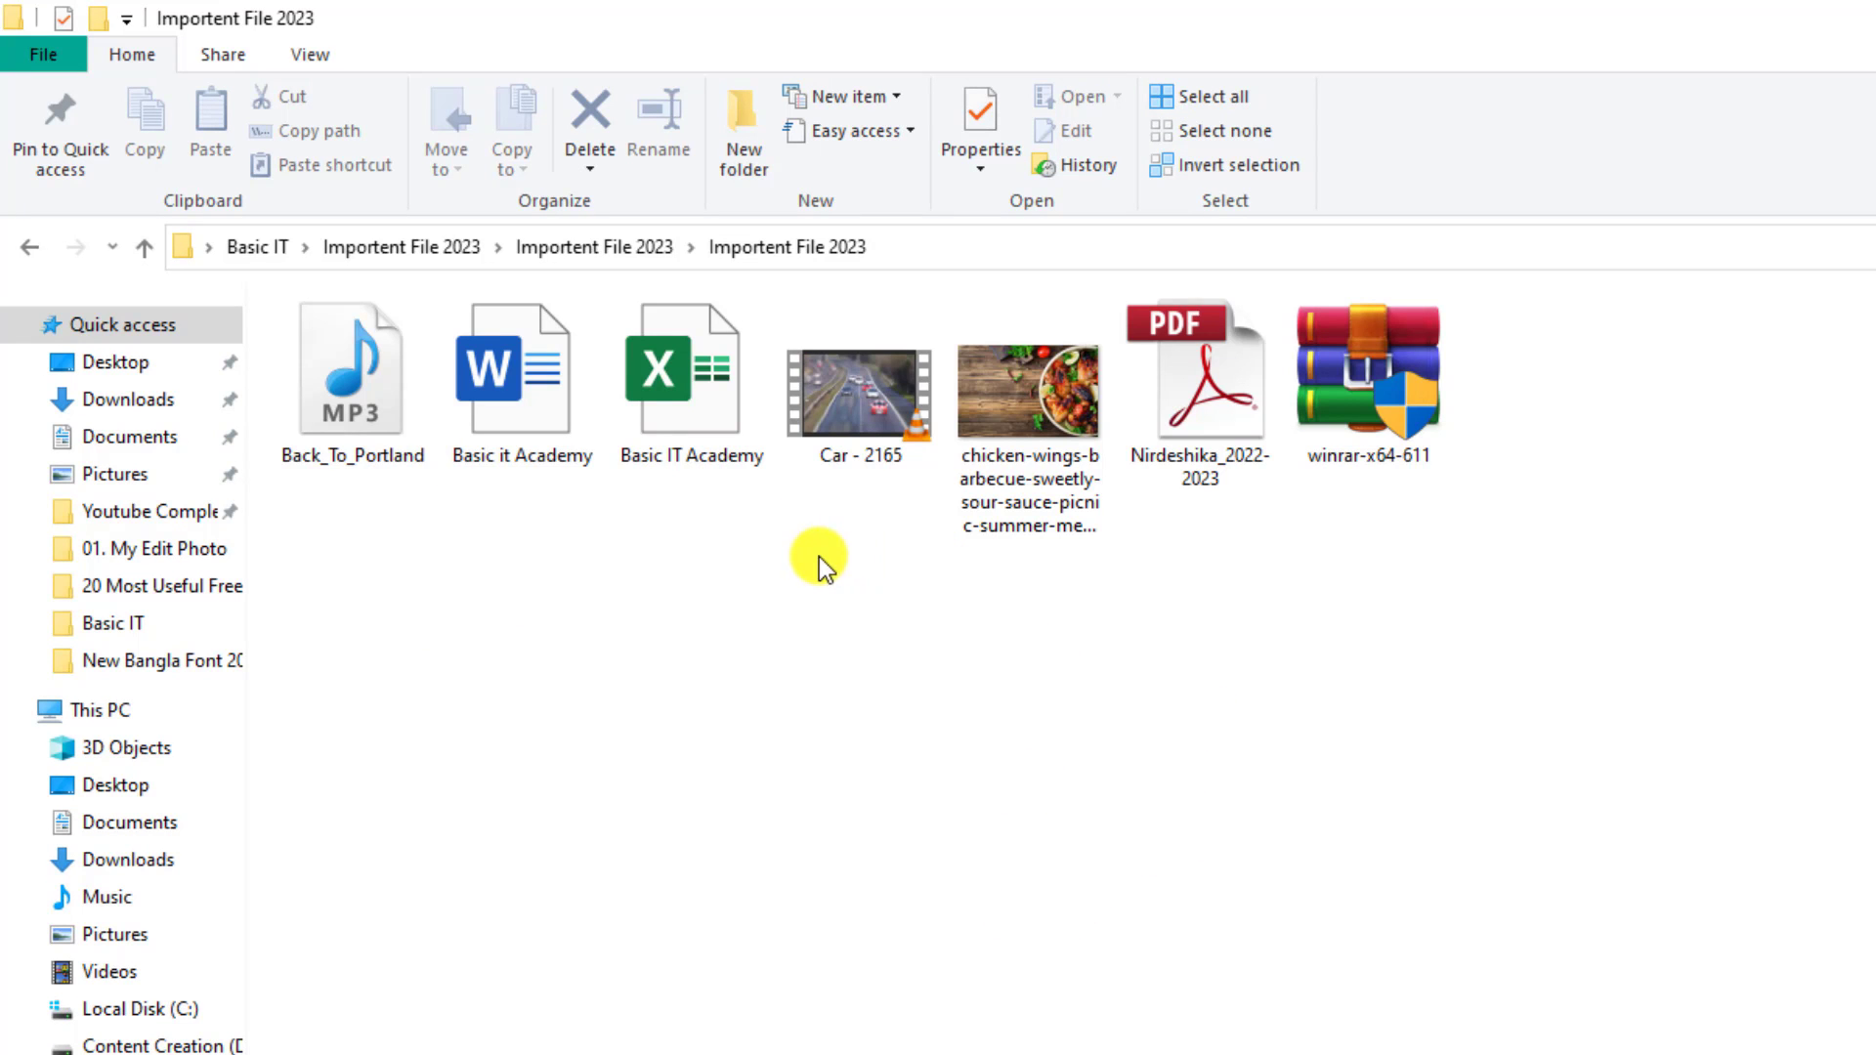
Go up three folder levels to the Basic IT folder
{"action": "left_click", "coordinate": [155, 252]}
{"action": "left_click", "coordinate": [154, 252]}
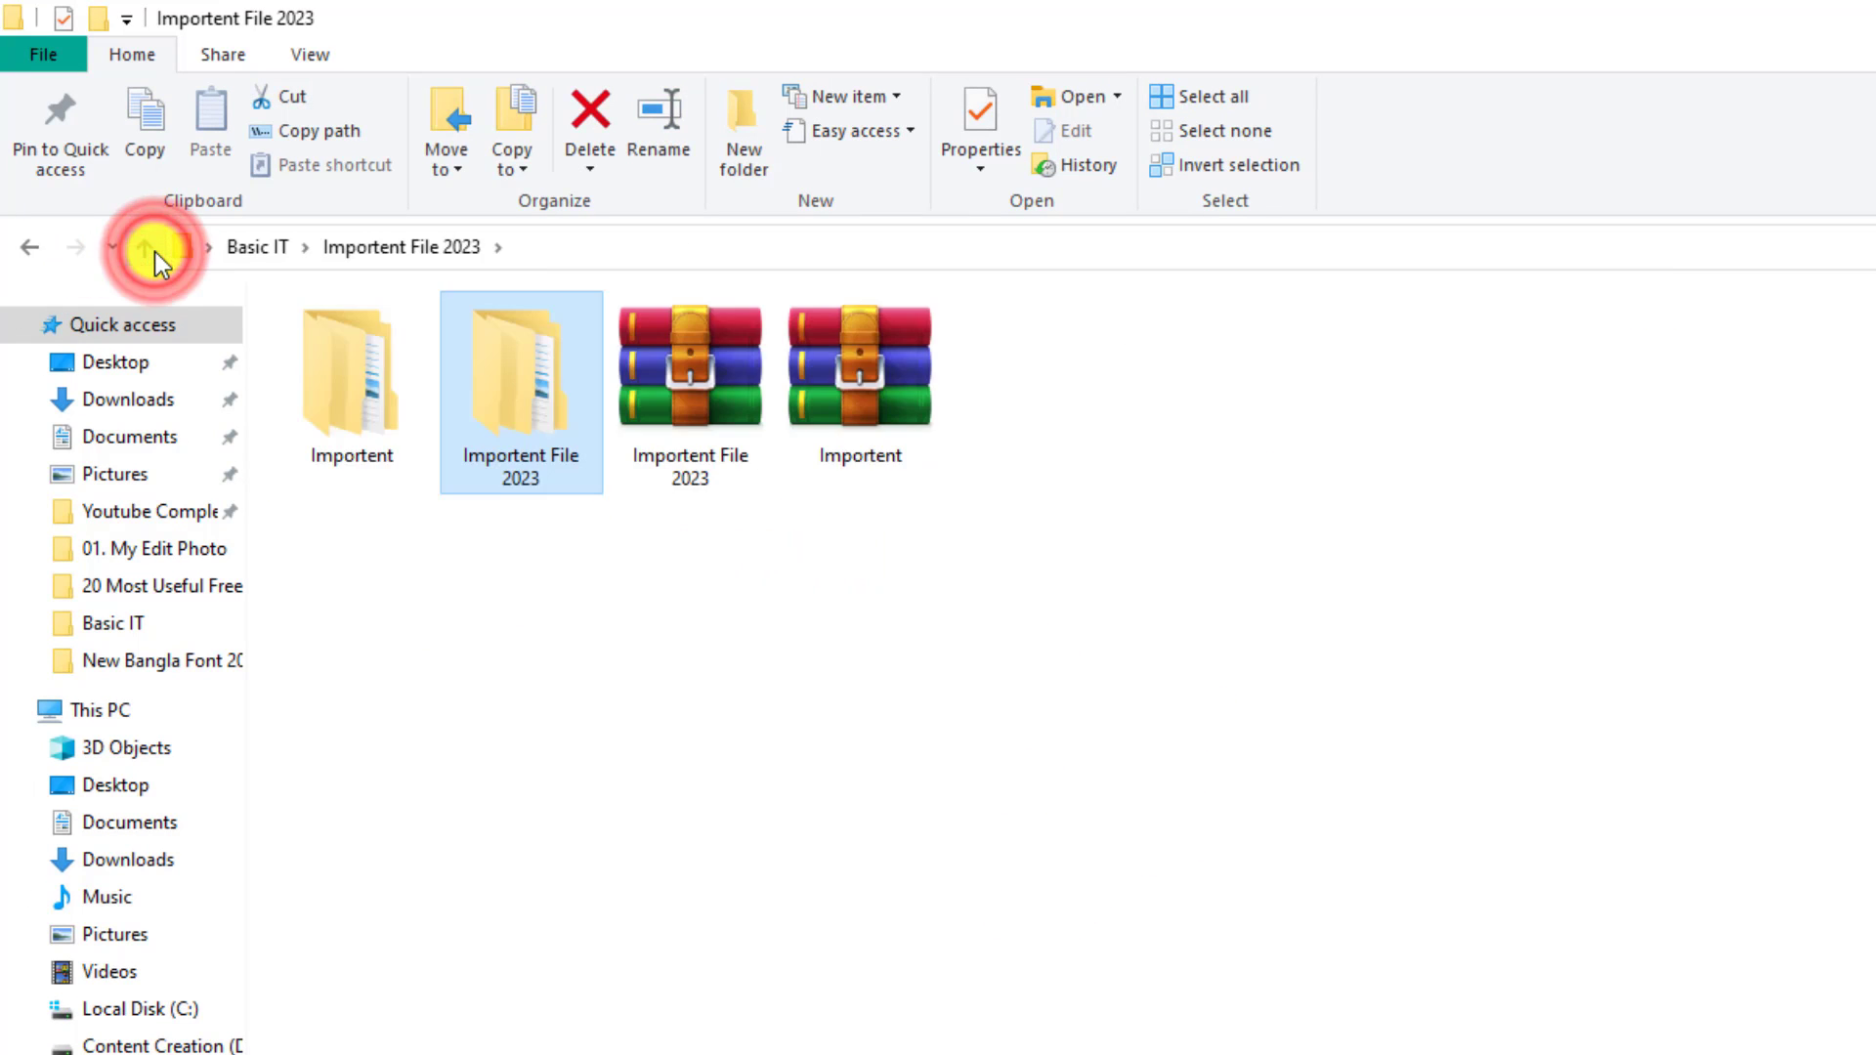
{"action": "left_click", "coordinate": [155, 252]}
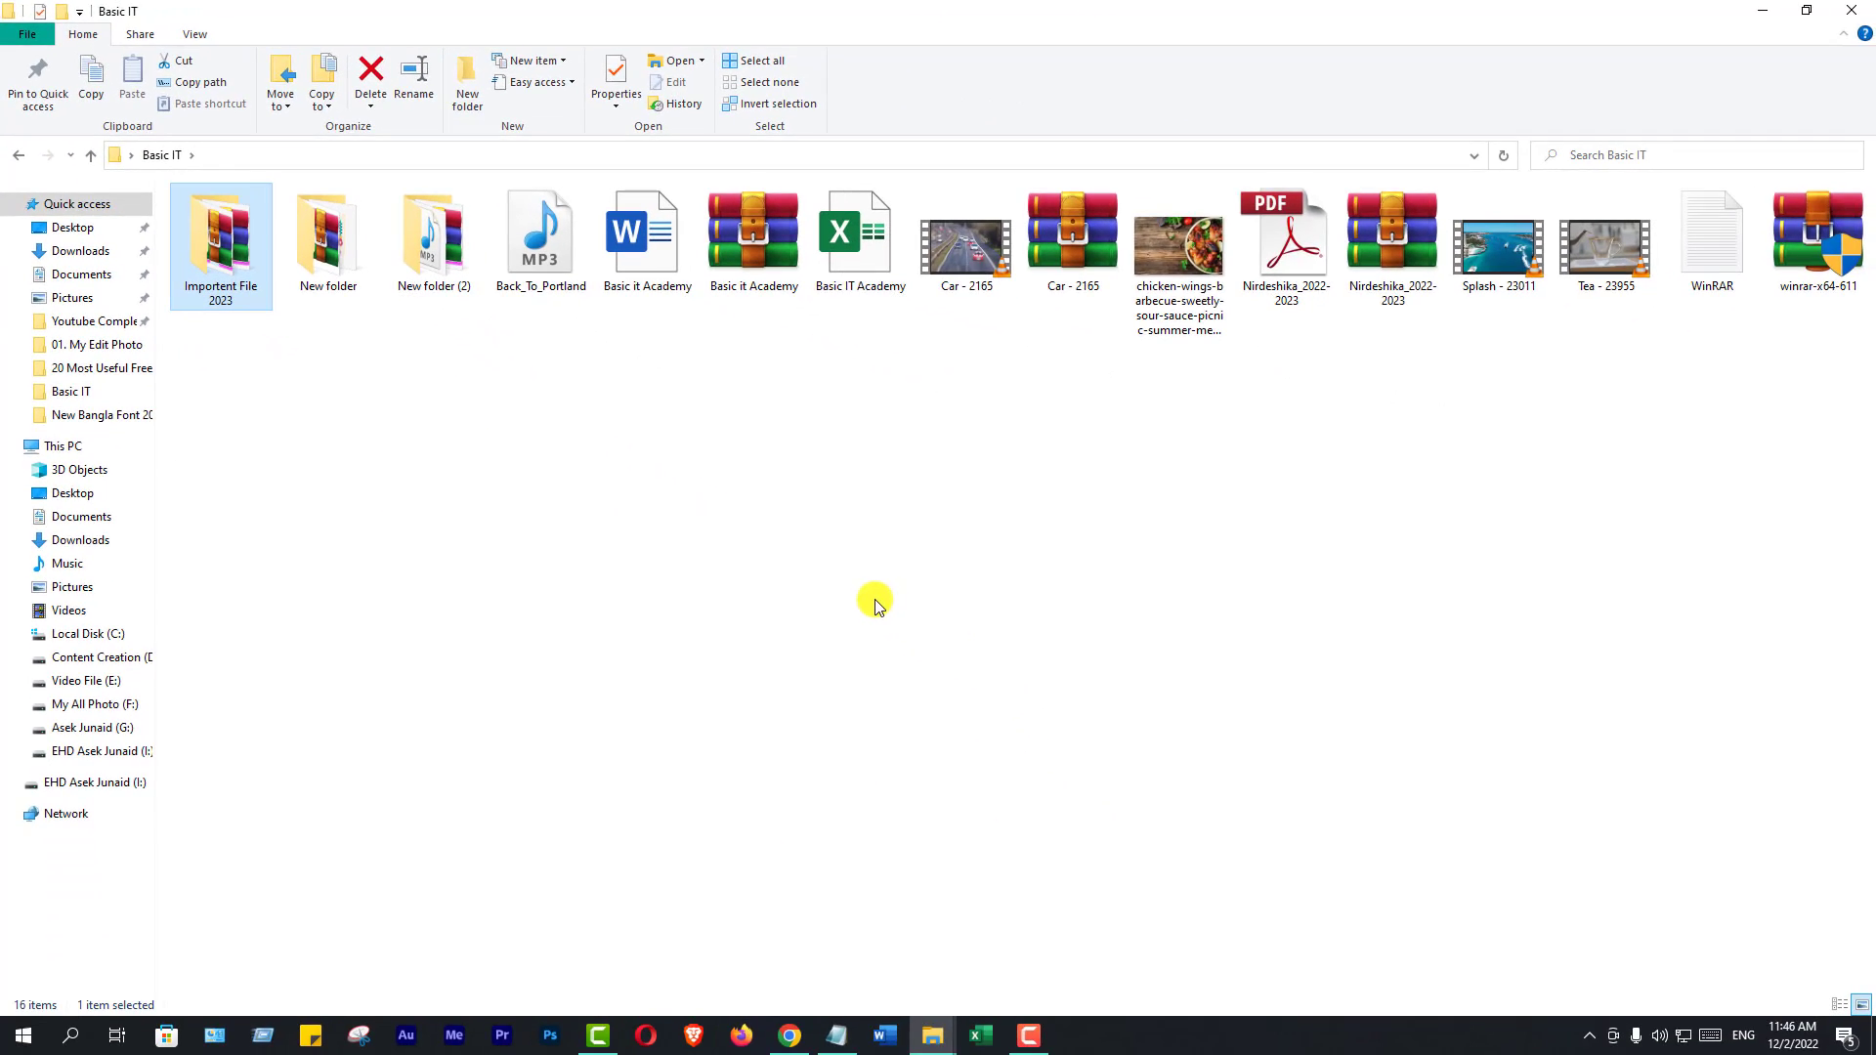